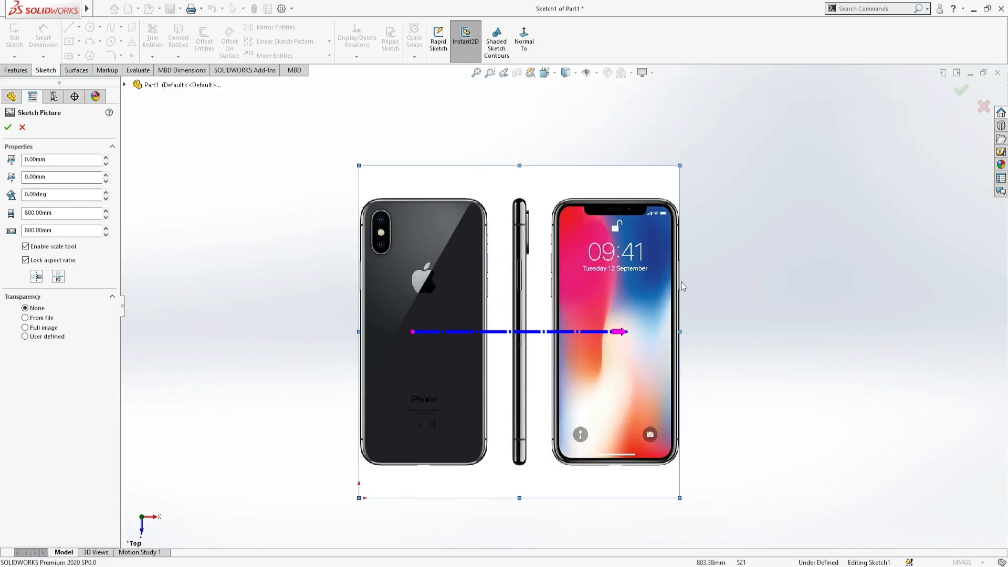
- Move the sketch picture so the bottom centre of the front-view phone sits on the origin
left_click_drag(553, 445, 303, 481)
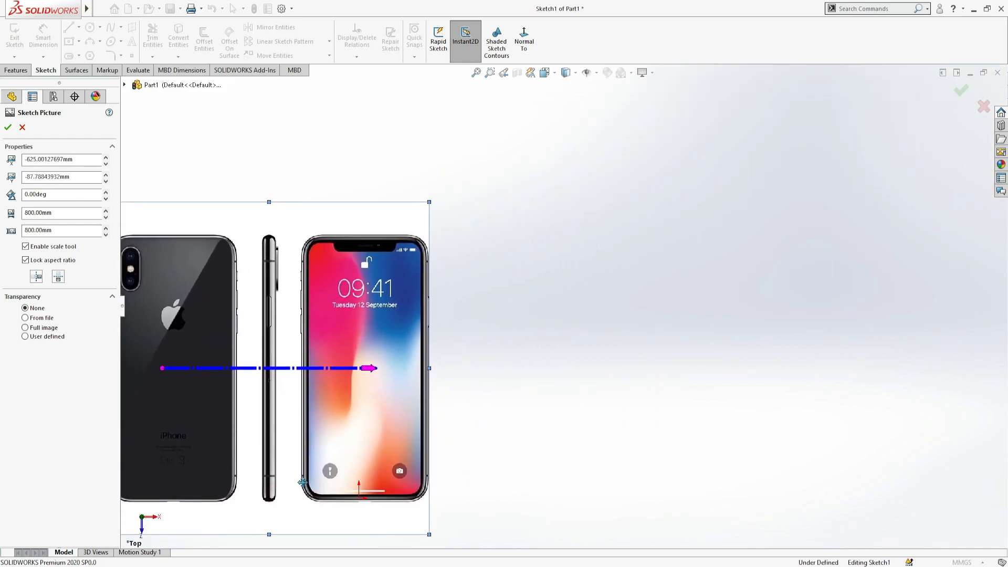
scroll(315, 510, "down", 5)
left_click_drag(514, 450, 501, 442)
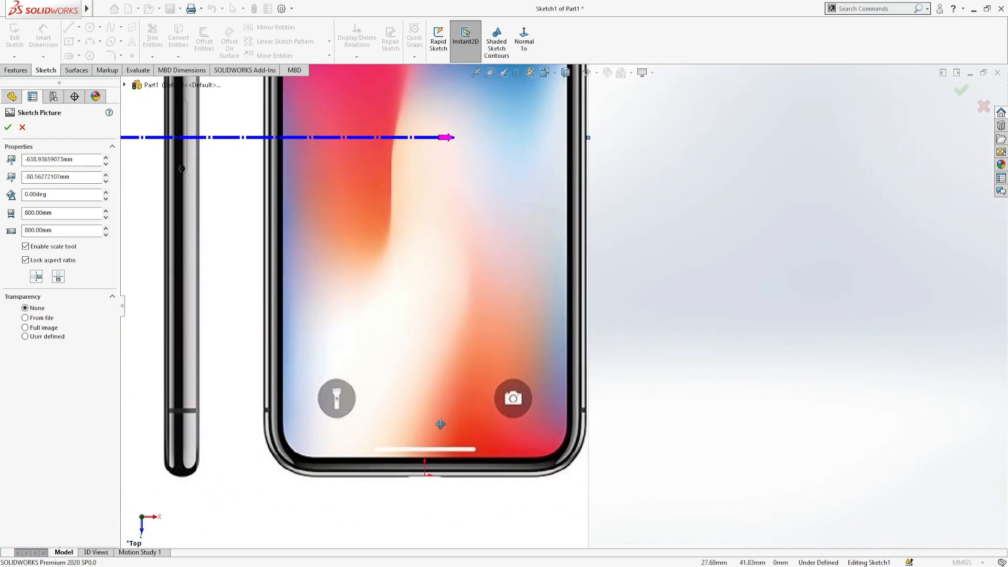
- Scale the sketch picture with the scale line stretched diagonally from the screen's lower-left corner to its upper-right corner, and close the picture settings
scroll(500, 442, "up", 4)
scroll(435, 383, "down", 5)
left_click_drag(244, 225, 427, 339)
scroll(476, 317, "up", 6)
left_click_drag(740, 317, 613, 166)
scroll(623, 112, "down", 2)
scroll(614, 168, "down", 6)
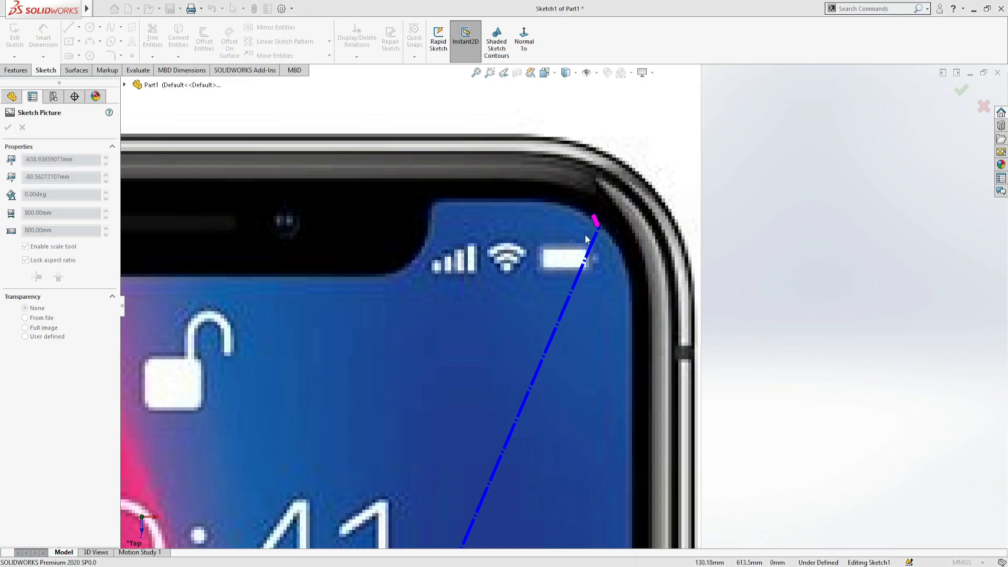
key("Return")
scroll(568, 240, "up", 10)
scroll(488, 344, "down", 5)
mouse_move(467, 349)
left_mouse_down()
mouse_move(545, 371)
mouse_move(585, 370)
left_mouse_up()
scroll(598, 380, "down", 2)
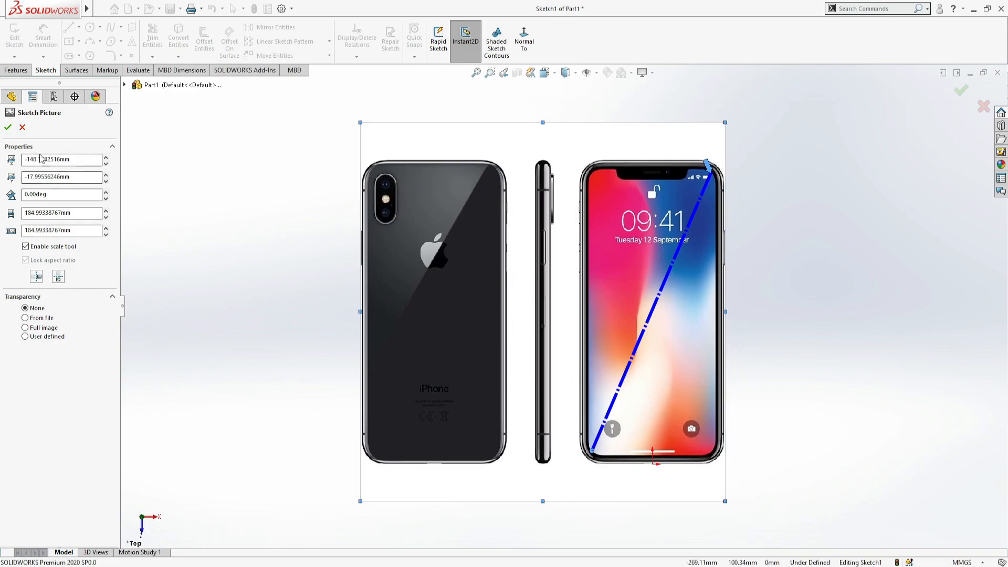
left_click(838, 413)
- Draw a vertical construction line along the outer left edge of the front-view phone, extending above its upper-left corner
scroll(735, 195, "down", 3)
left_click(81, 29)
left_click(84, 52)
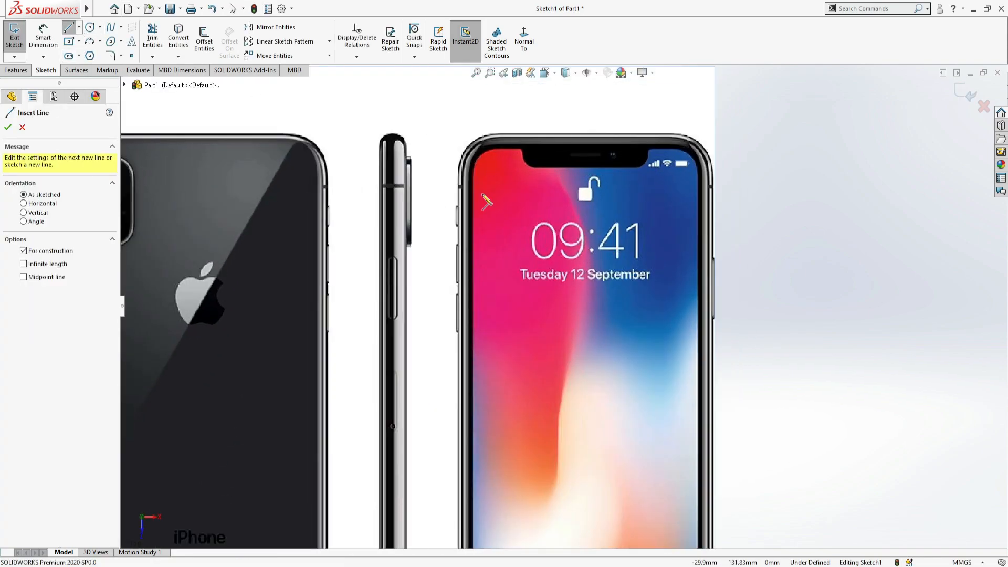
scroll(462, 171, "down", 2)
left_click(459, 197)
scroll(462, 162, "up", 1)
left_click(473, 110)
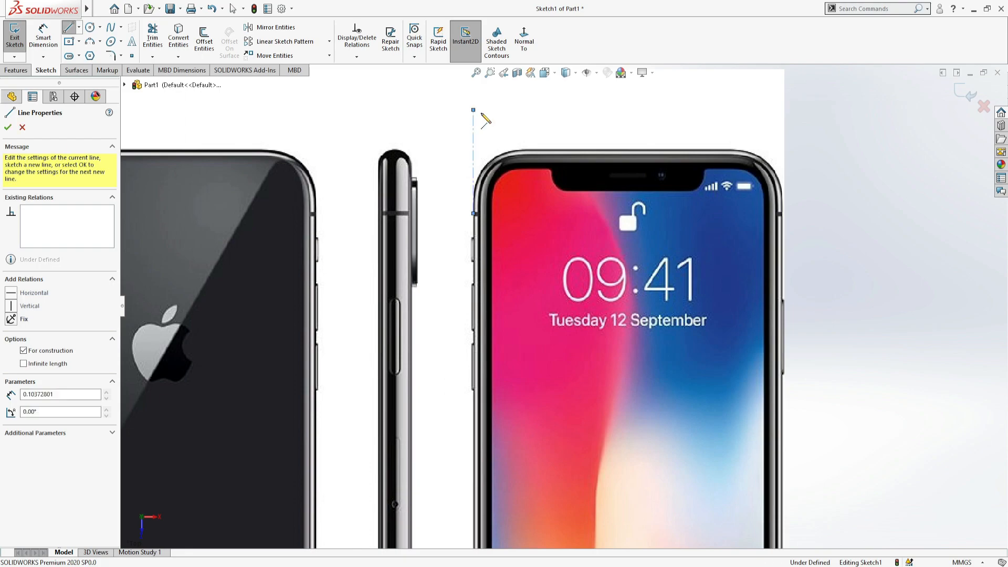
key("Escape")
- Draw a horizontal construction line about 27 mm long along the front-view phone's top edge, crossing the vertical line at the upper-left corner
left_click(69, 27)
left_click(557, 148)
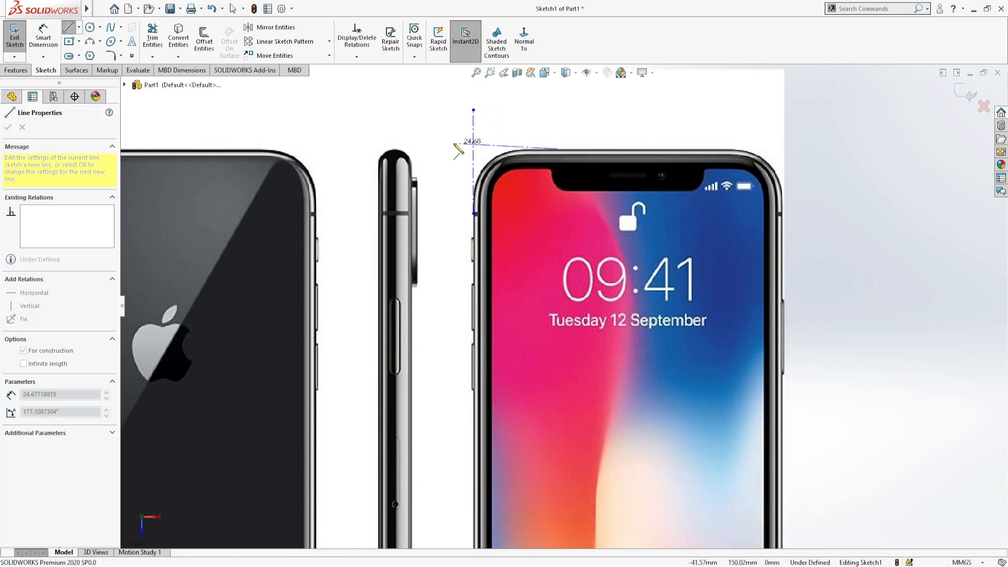
left_click(445, 148)
key("Escape")
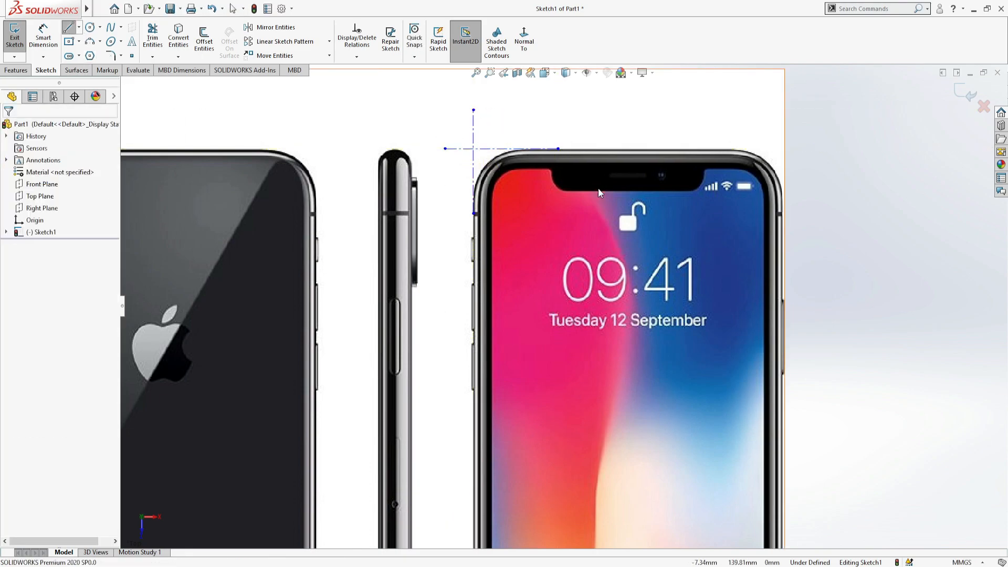
scroll(597, 187, "down", 1)
left_click(500, 150)
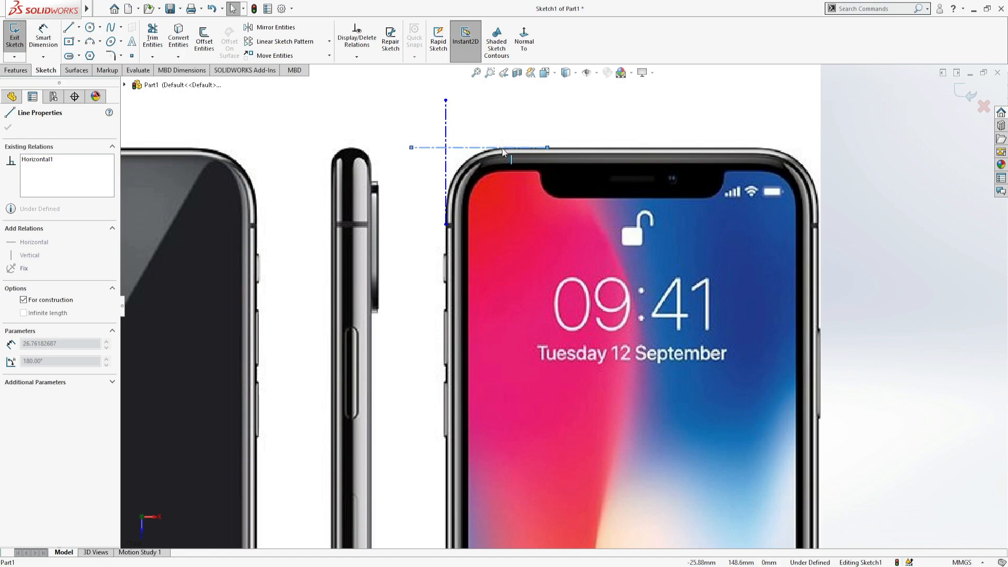
key("Escape")
scroll(647, 279, "up", 4)
scroll(432, 162, "down", 3)
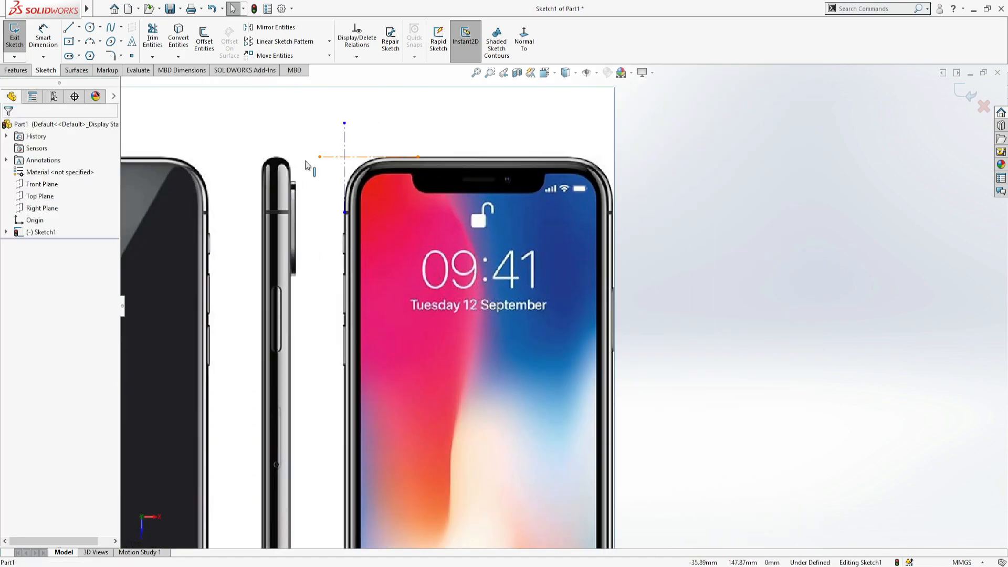
- Draw a horizontal construction line about 31 mm long along the phone's top edge, extending past its upper-right corner
left_click(76, 30)
scroll(547, 103, "down", 3)
left_click(530, 195)
left_click(727, 197)
key("Escape")
left_click(586, 195)
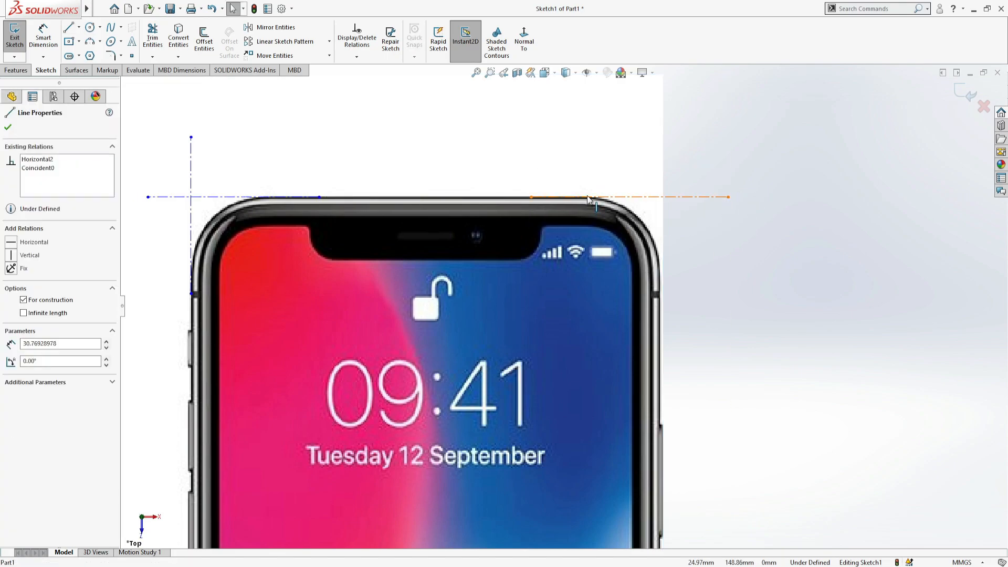
left_click(719, 261)
scroll(719, 261, "up", 2)
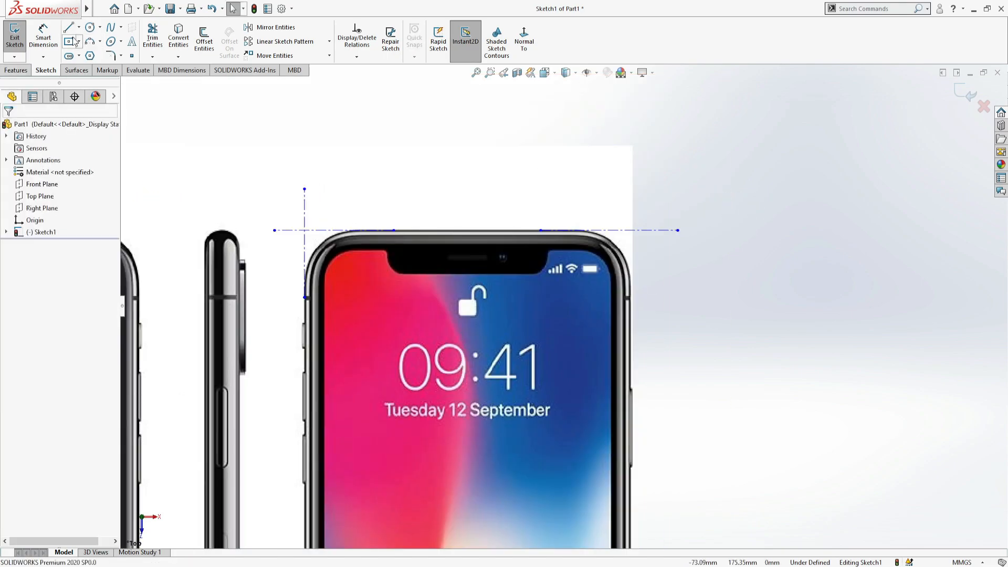
- Draw a vertical construction line along the phone's outer right edge, crossing the horizontal line at the upper-right corner
left_click(70, 29)
scroll(639, 350, "down", 2)
left_click(622, 306)
left_click(623, 143)
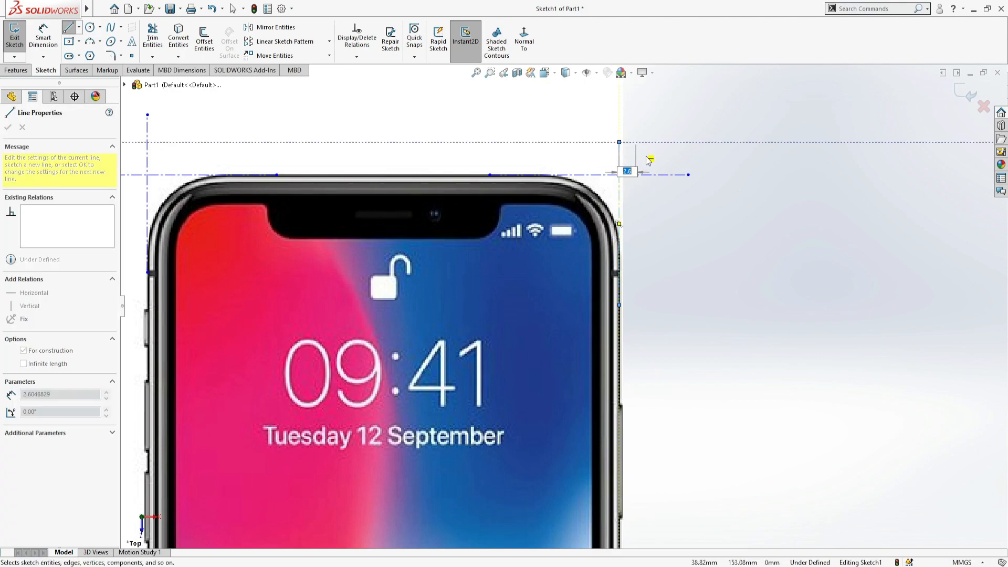
key("Escape")
scroll(572, 148, "up", 3)
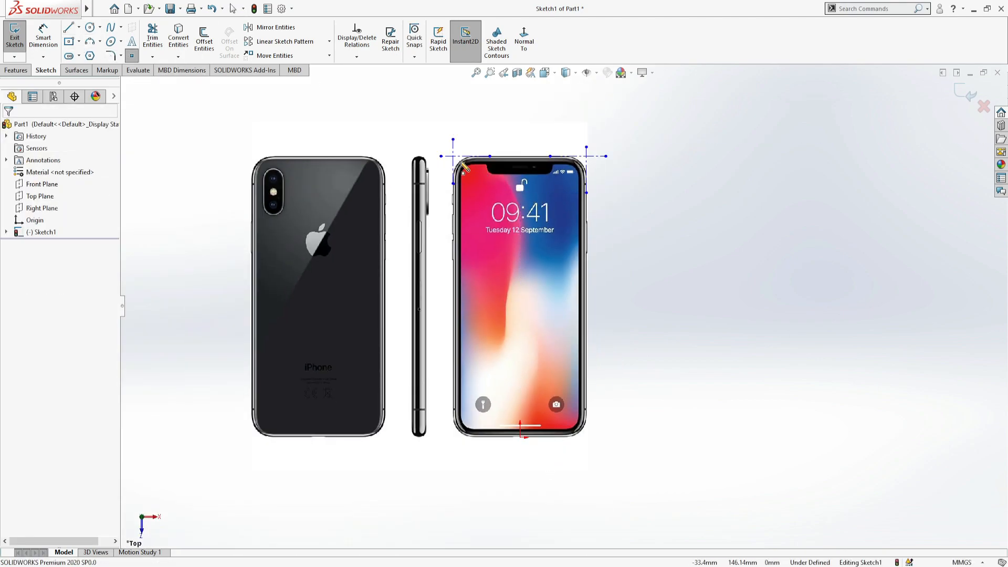
- Place sketch points at the construction line intersections on the phone's upper-left and upper-right corners
scroll(455, 160, "down", 4)
left_click(476, 226)
scroll(475, 226, "up", 4)
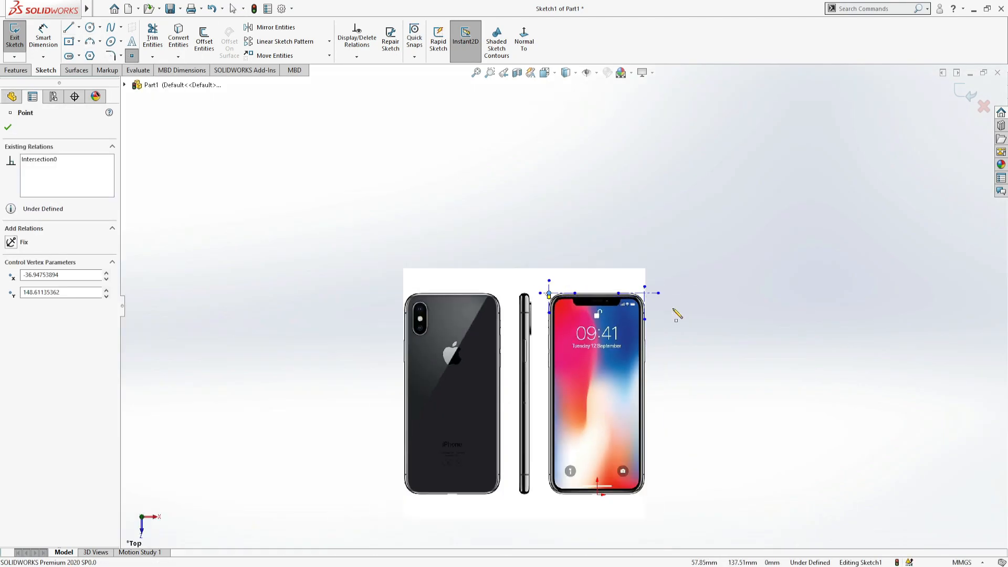
scroll(666, 310, "down", 5)
left_click(602, 176)
scroll(509, 281, "up", 4)
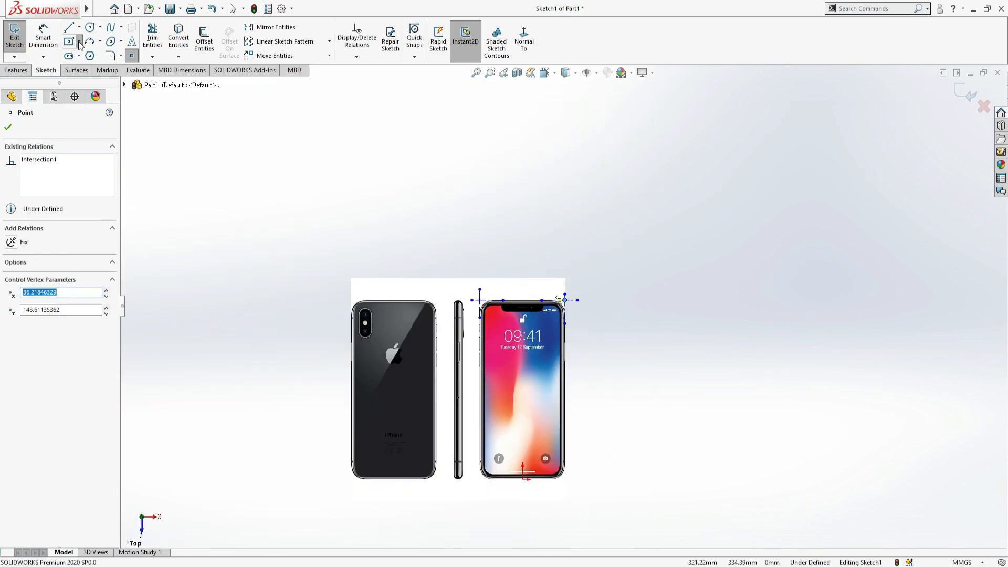
- Draw a three-point corner rectangle about 73 by 149 mm from the two corner points down to the origin
scroll(466, 326, "down", 3)
left_click(631, 251)
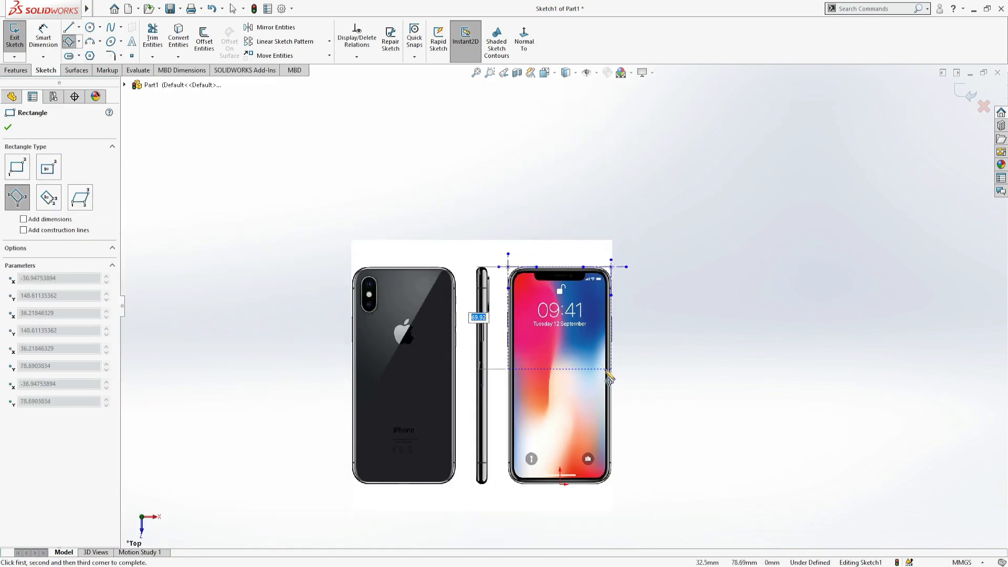
scroll(574, 436, "down", 8)
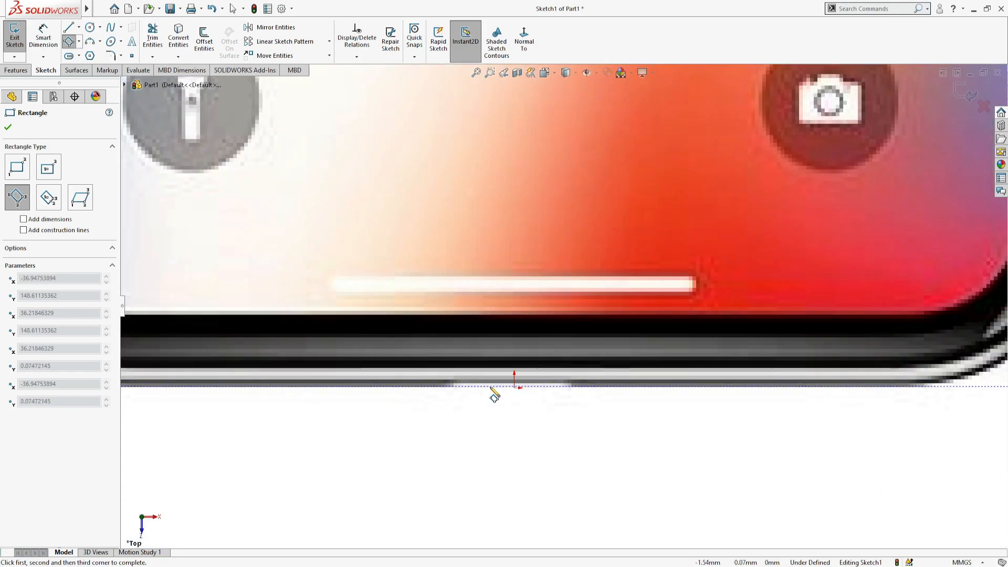
left_click(514, 387)
scroll(520, 391, "up", 10)
key("Escape")
- Delete the leftover construction lines around the rectangle's upper corners
scroll(540, 179, "down", 3)
left_click(478, 128)
key("Escape")
scroll(479, 134, "down", 3)
left_click(877, 195)
key("Delete")
left_click(836, 181)
key("Delete")
- Apply 10 mm sketch fillets to all four corners of the phone rectangle
left_click(111, 56)
scroll(446, 248, "up", 6)
left_click_drag(480, 204, 705, 516)
scroll(417, 314, "down", 3)
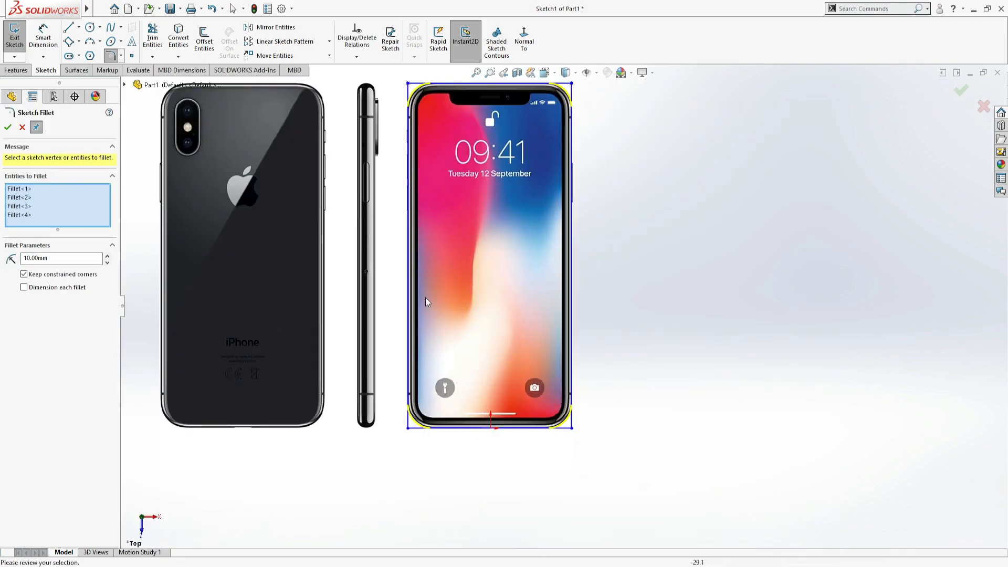
key("Return")
- Measure the phone's thickness with a temporary dimensioned line across the side view, and delete that line
scroll(462, 260, "down", 2)
scroll(445, 321, "down", 3)
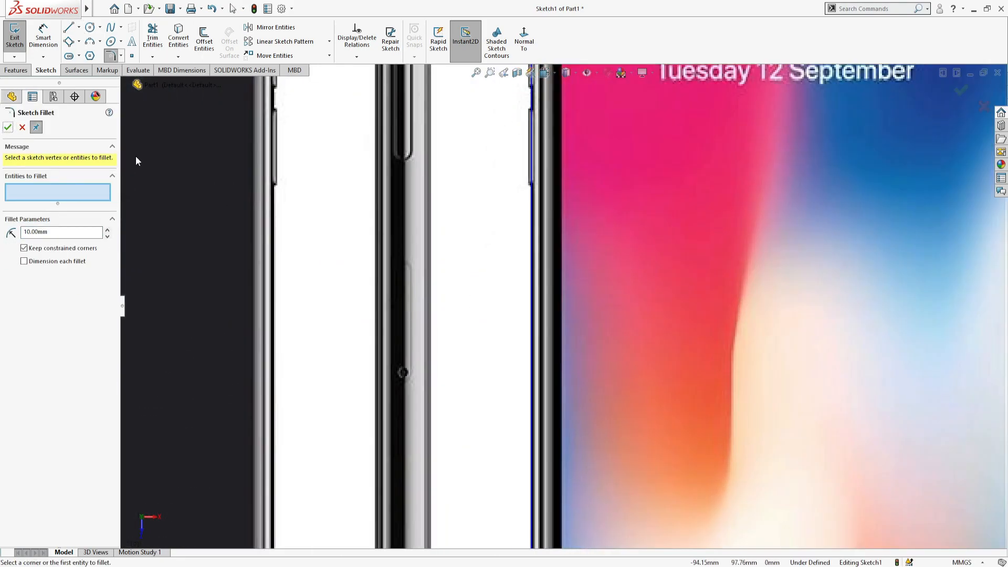
left_click(89, 56)
scroll(386, 393, "down", 1)
left_click(383, 401)
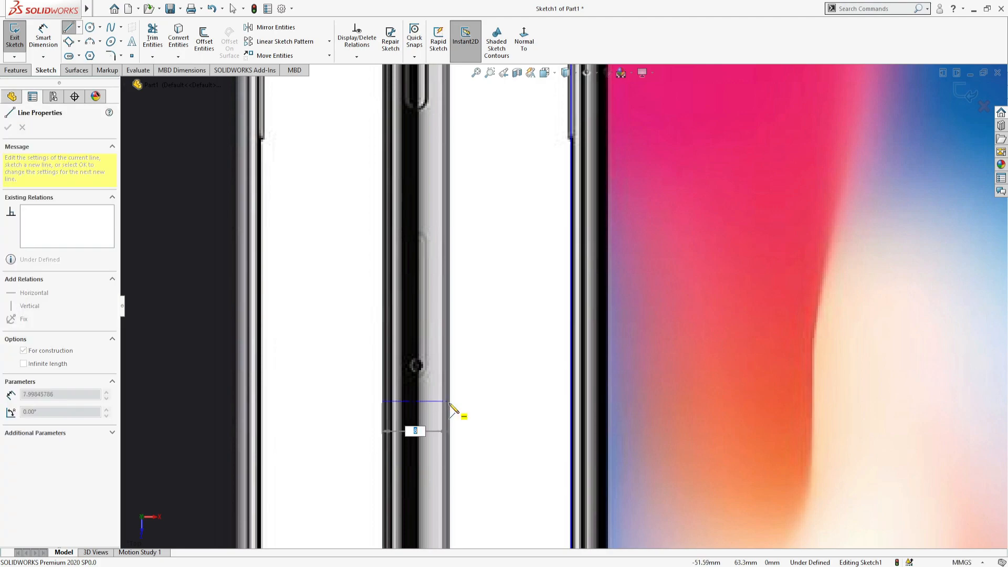
left_click(450, 401)
left_click(41, 46)
left_click(428, 322)
type("8")
key("Return")
key("Escape")
left_click(427, 400)
key("Delete")
- Extrude the phone profile as a blind boss in the reversed direction
key("f")
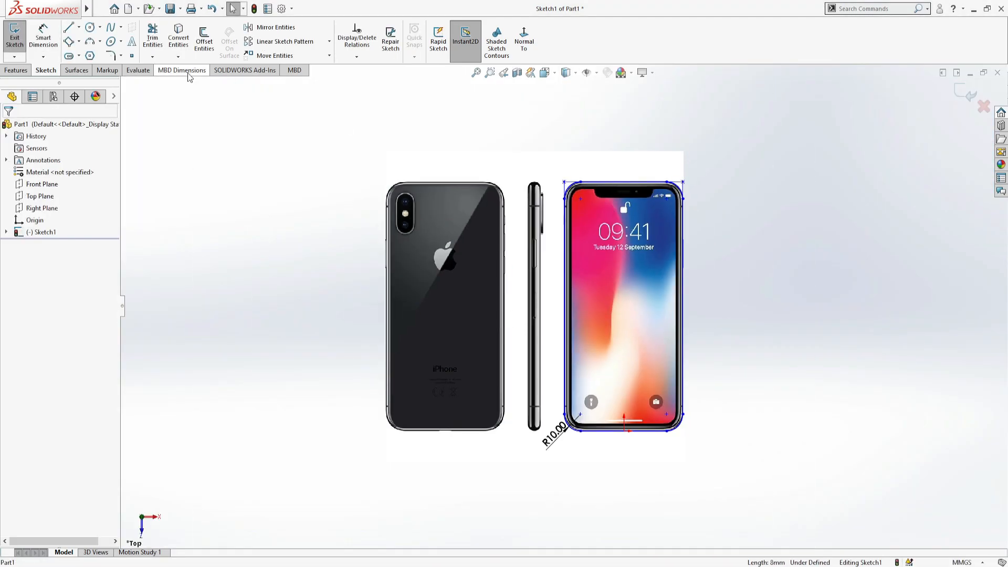
left_click(16, 70)
left_click(18, 36)
left_click(11, 193)
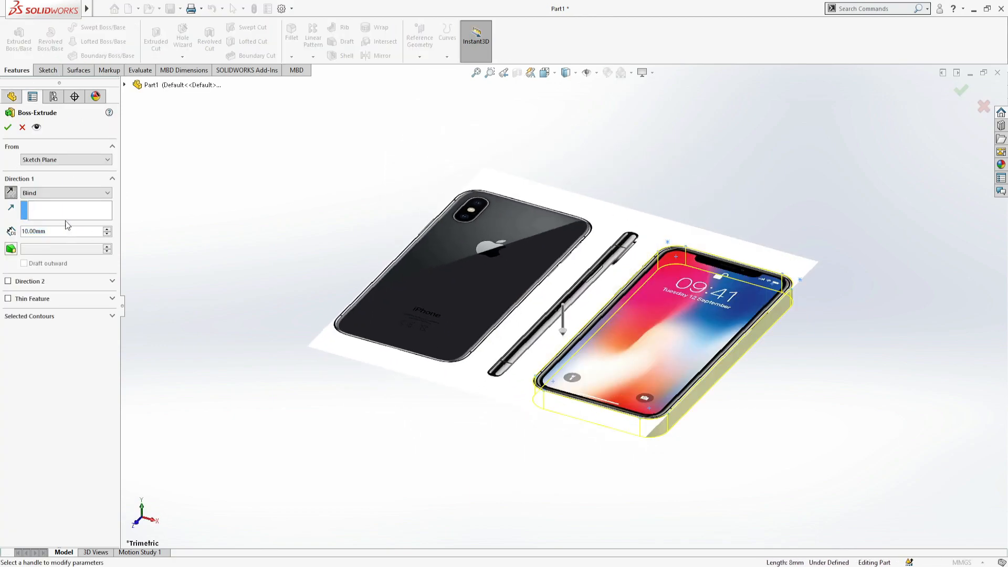
left_click(5, 132)
- Start a full round fillet with one large flat face of the phone body as the first side face set
middle_click_drag(783, 402, 719, 430)
middle_click_drag(684, 327, 650, 362)
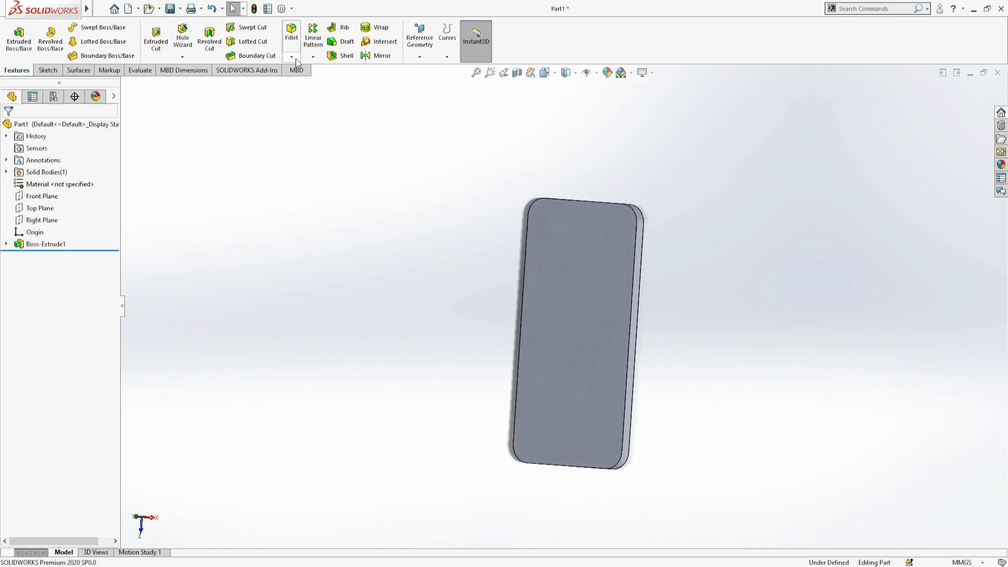
left_click(292, 33)
left_click(600, 350)
middle_click_drag(671, 278, 580, 242)
- Add the eight edge faces running around the phone body as the fillet's center face set
left_click(68, 266)
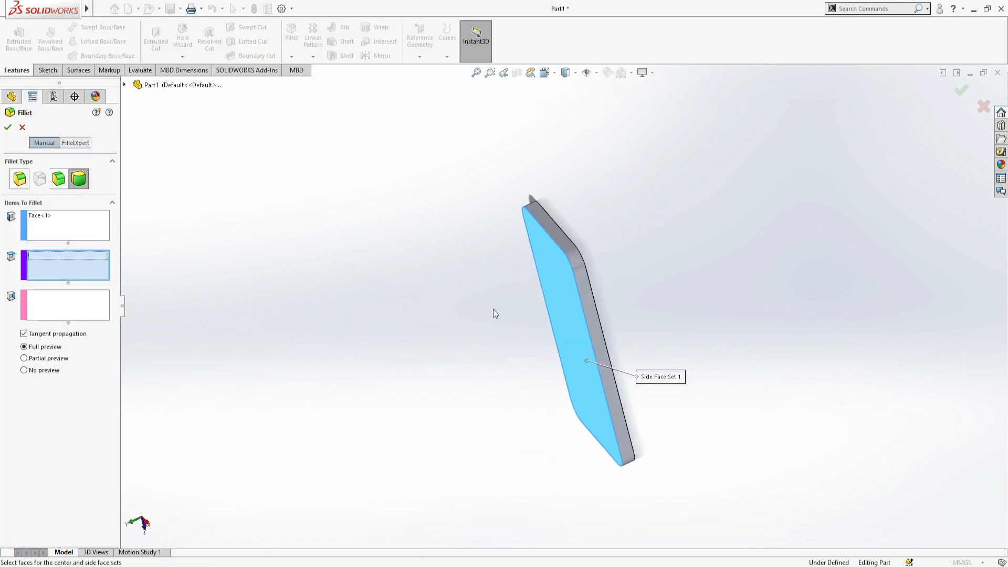
scroll(674, 313, "down", 4)
left_click(436, 148)
left_click(454, 185)
left_click(478, 240)
scroll(525, 367, "up", 5)
middle_click_drag(525, 394, 597, 197)
scroll(588, 388, "down", 4)
middle_click_drag(585, 378, 558, 254)
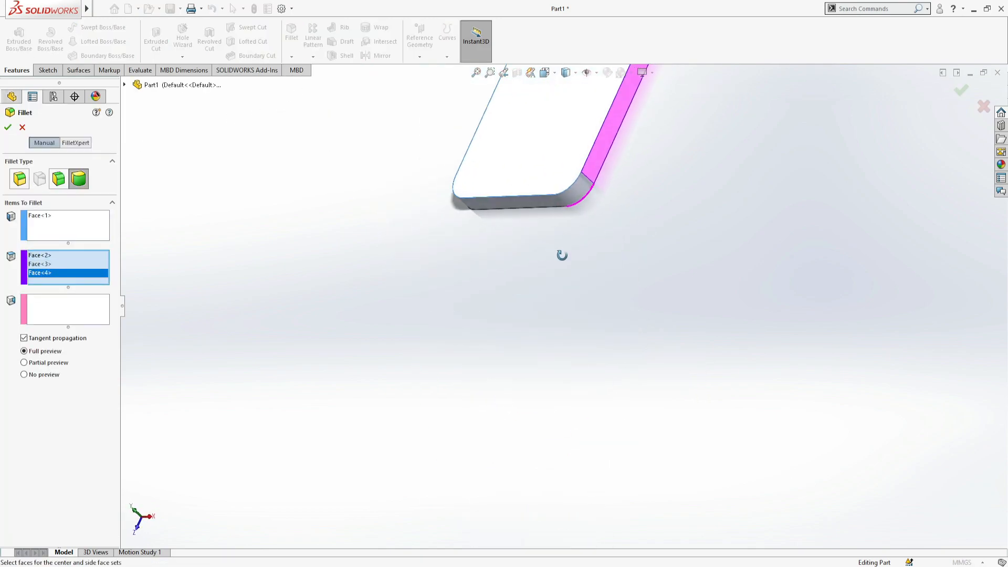
left_click(577, 187)
left_click(534, 202)
scroll(538, 220, "up", 5)
middle_click_drag(541, 220, 605, 194)
scroll(569, 241, "down", 5)
scroll(549, 222, "up", 2)
scroll(564, 378, "down", 4)
left_click(547, 311)
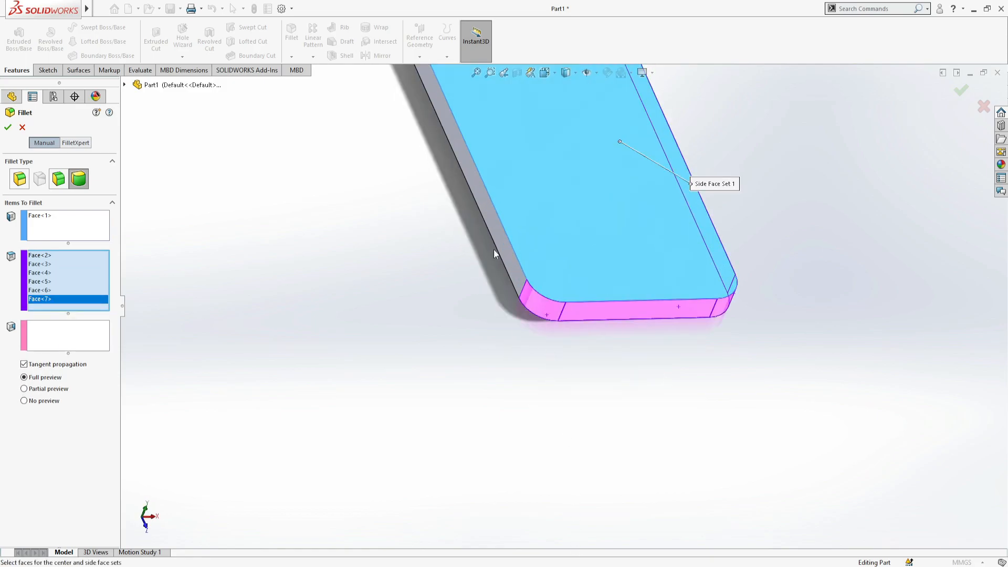
left_click(504, 243)
scroll(467, 179, "up", 5)
middle_click_drag(460, 165, 509, 186)
scroll(538, 215, "down", 5)
left_click(458, 286)
- Set the opposite large flat face as the second side face set and complete the full round fillet
left_click(73, 354)
middle_click_drag(326, 415, 530, 293)
left_click(530, 357)
scroll(677, 441, "up", 2)
middle_click_drag(691, 450, 437, 322)
key("Return")
- Start a sketch on the phone's flat face, view it straight on and convert the face outline into sketch lines
middle_click_drag(701, 348, 664, 365)
left_click(584, 343)
left_click(594, 323)
left_click(523, 41)
left_click(178, 40)
- Offset the converted outline inward by 2 mm
left_click(209, 43)
left_click_drag(418, 97, 699, 498)
left_click(41, 184)
type("1")
key("Return")
type("2")
key("Return")
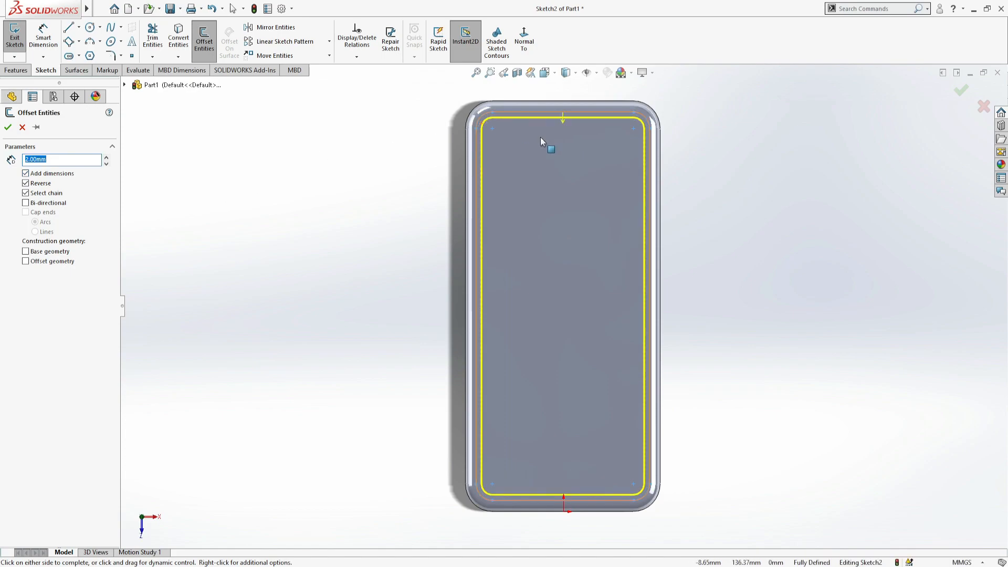
scroll(534, 166, "down", 3)
left_click(8, 128)
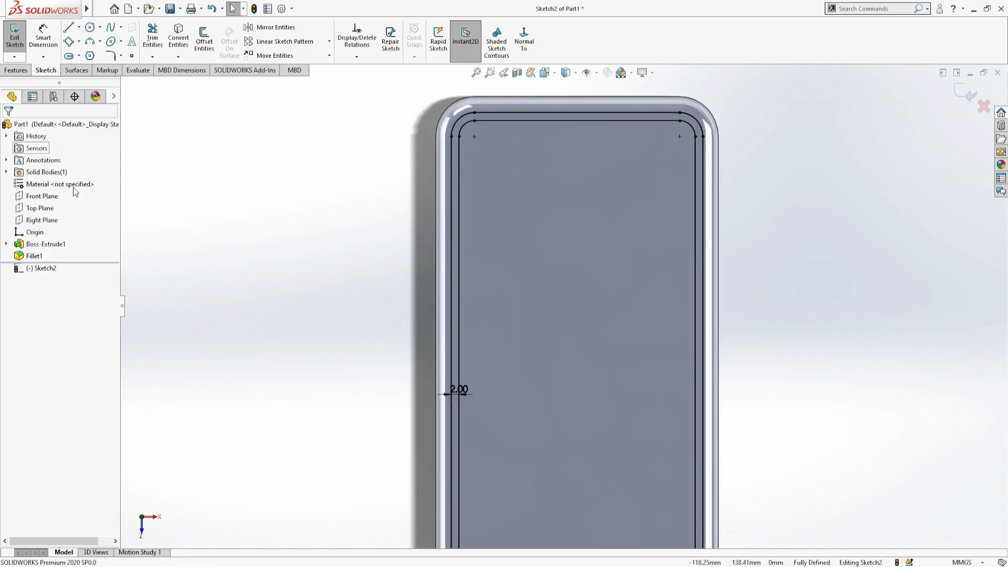
- Draw a center rectangle about 25.6 mm wide, centred on the midpoint of the inner outline's top line
scroll(503, 316, "up", 3)
scroll(598, 147, "down", 6)
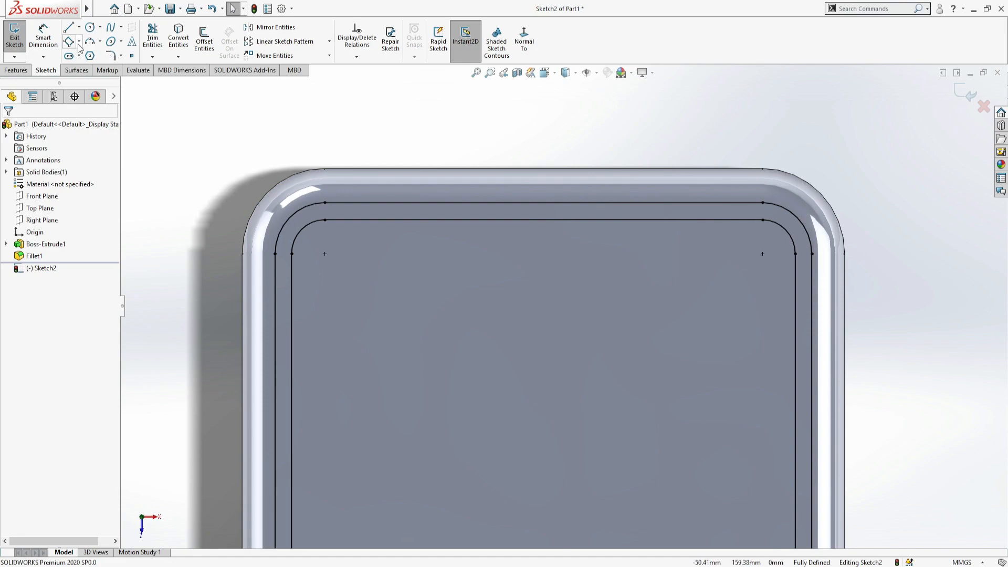
left_click(543, 219)
left_click(653, 225)
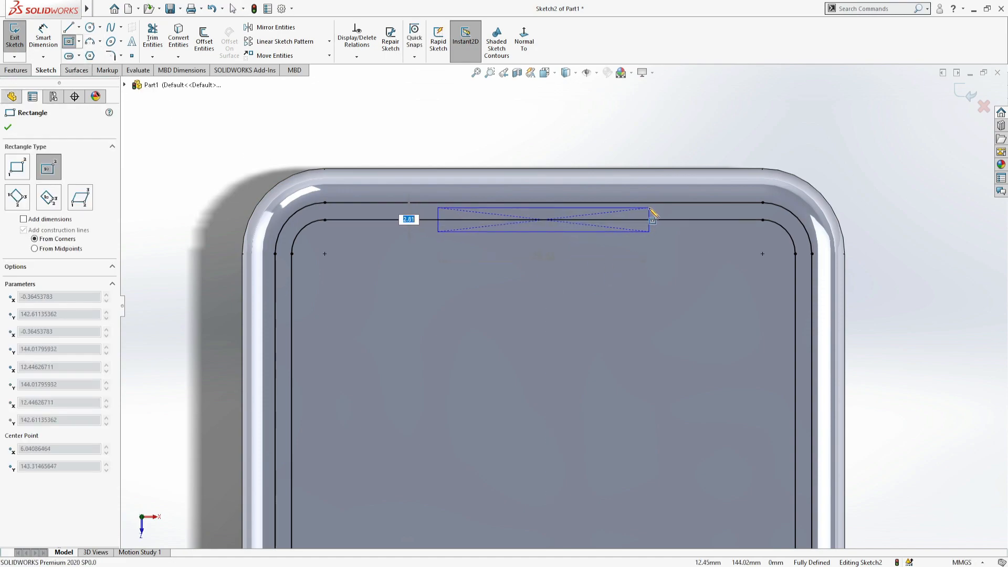
key("Escape")
scroll(612, 205, "up", 5)
scroll(621, 427, "down", 1)
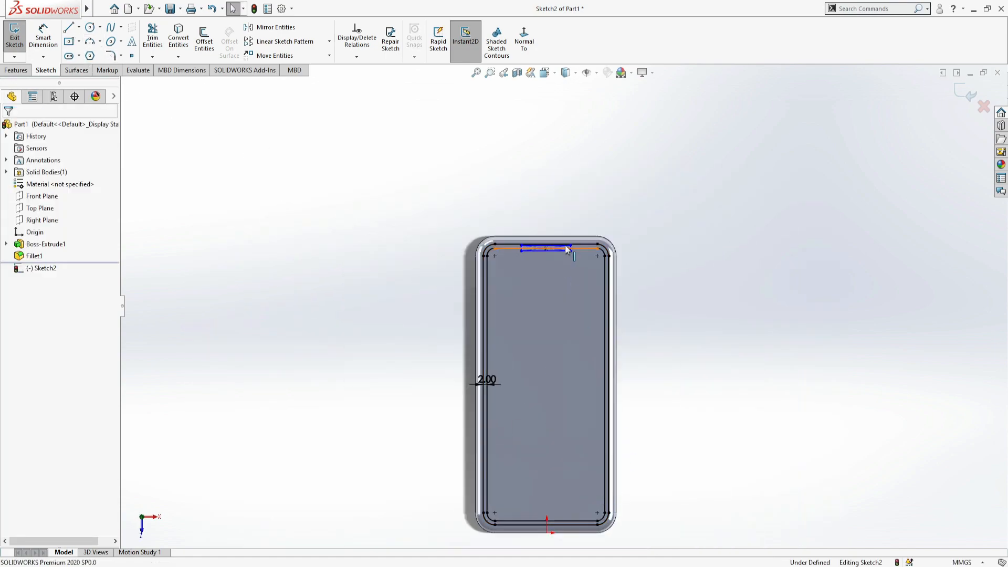
- Dimension the small top rectangle to 25 mm wide and 3 mm high
scroll(568, 249, "down", 10)
key("d")
left_click(411, 157)
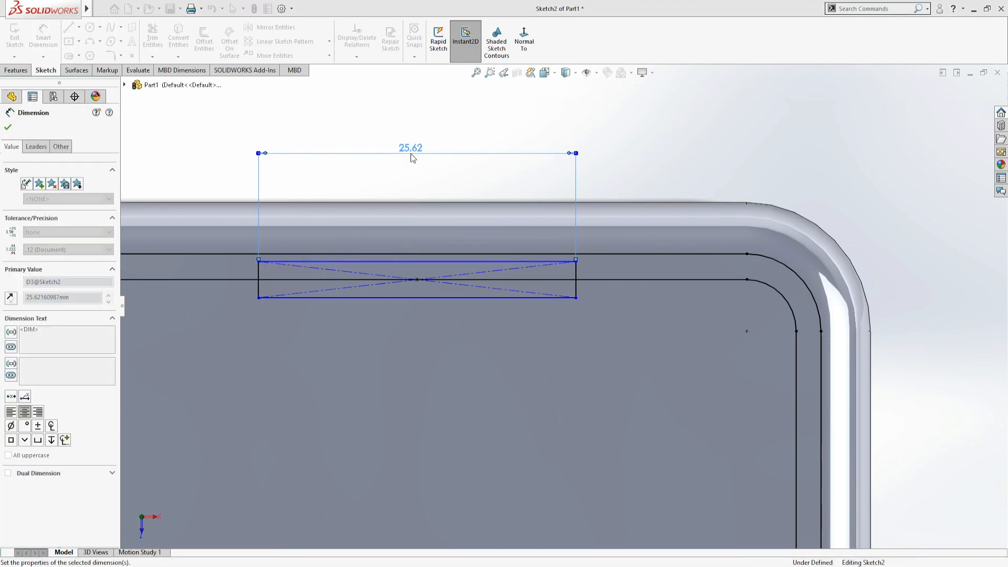
type("25")
key("Return")
left_click(573, 286)
left_click(937, 269)
type("3")
key("Return")
scroll(483, 275, "down", 3)
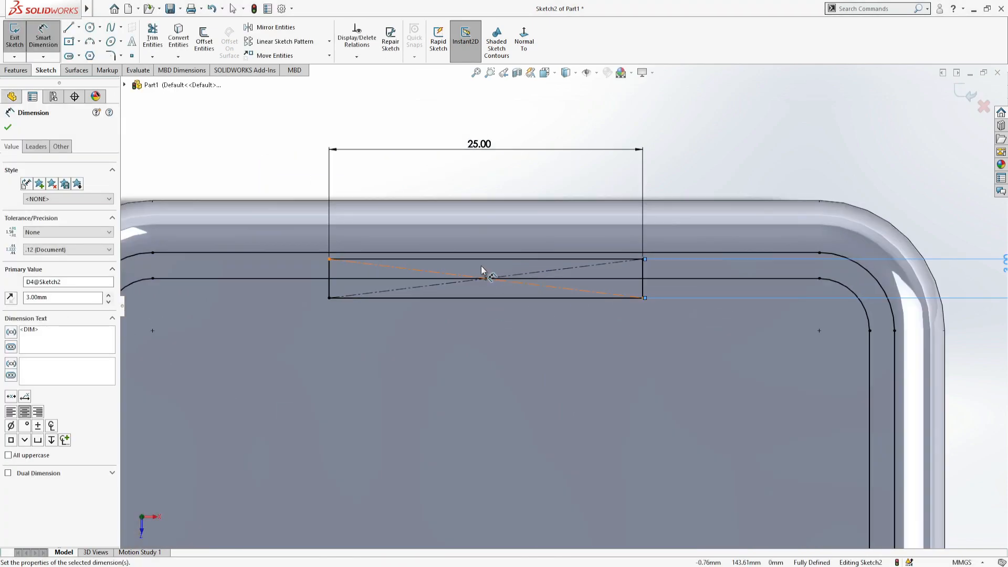
left_click(9, 128)
- Trim the outlines and the small rectangle at the phone's top edge so that an open notch outline remains
left_click(153, 37)
left_click_drag(274, 248, 270, 276)
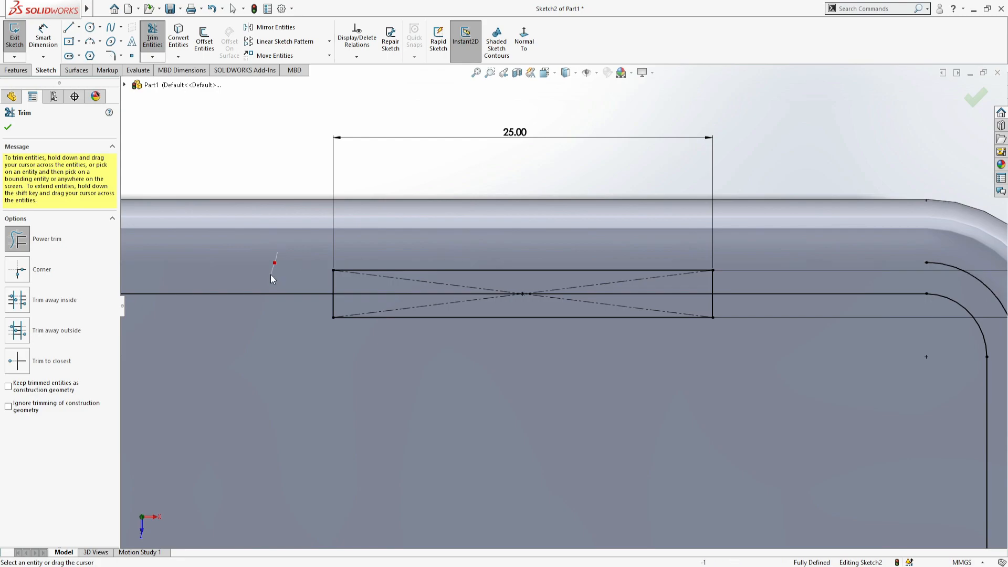
scroll(397, 259, "down", 1)
left_click_drag(442, 257, 432, 276)
scroll(731, 282, "up", 3)
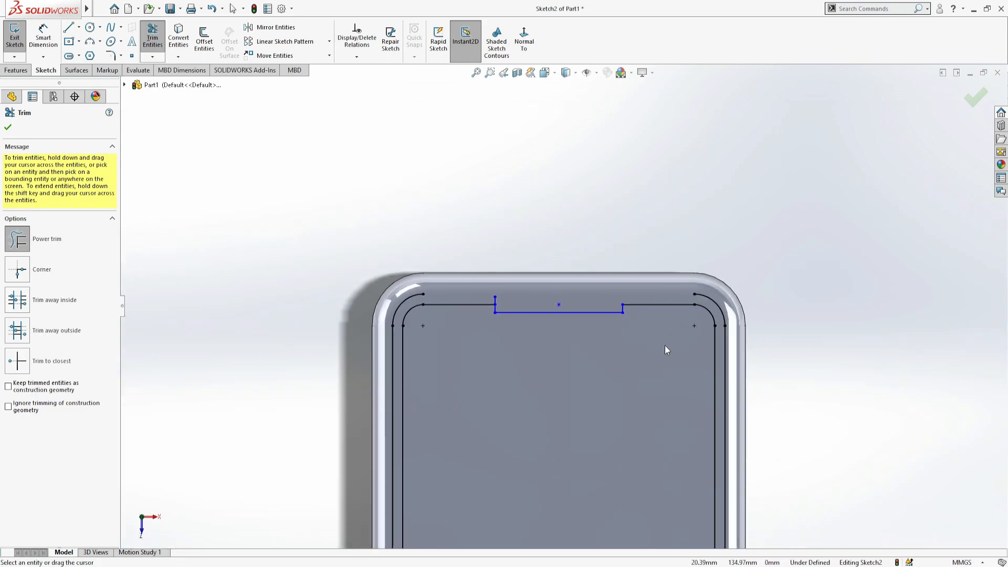
scroll(487, 321, "down", 3)
scroll(422, 336, "up", 5)
key("Escape")
- Delete the leftover side lines and corner arcs of the outer converted outline
scroll(615, 320, "down", 5)
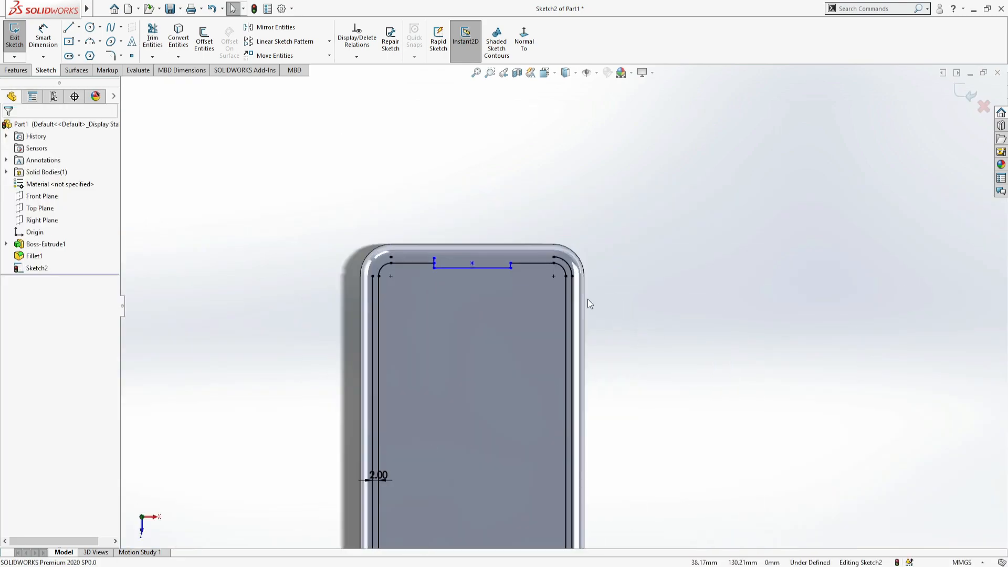
left_click(585, 344)
key("Delete")
scroll(600, 373, "up", 3)
scroll(581, 407, "up", 5)
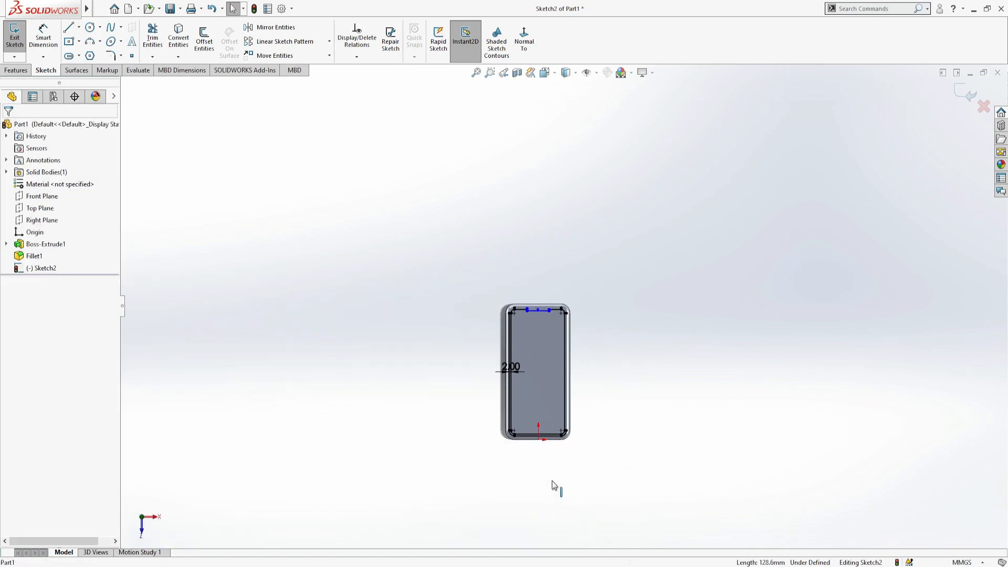
scroll(589, 432, "down", 5)
left_click(599, 422)
key("Delete")
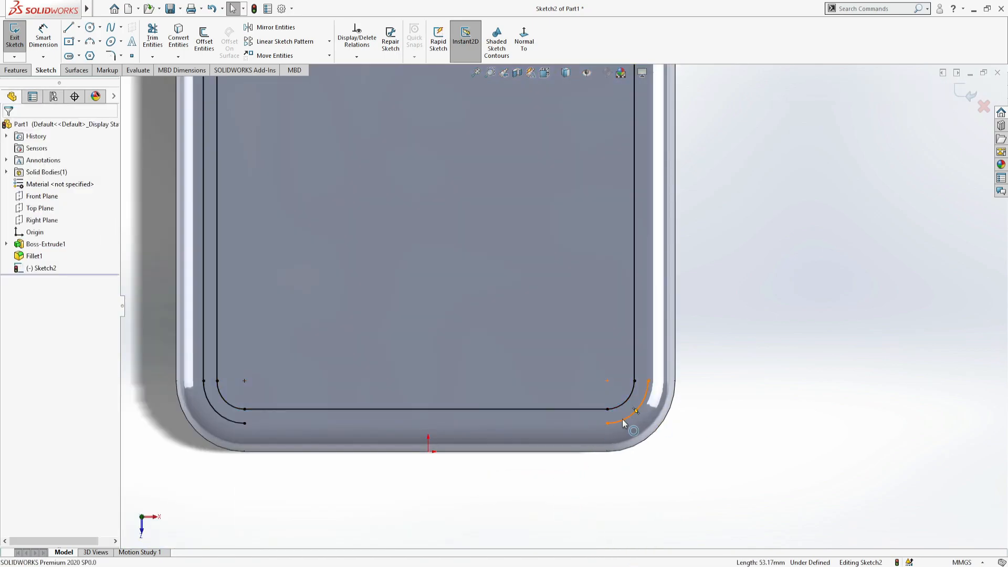
- Trim the leftover stubs above the notch and at the corners so that only the inner outline remains
scroll(335, 283, "up", 5)
scroll(524, 189, "down", 8)
left_click(152, 39)
left_click_drag(314, 218, 379, 245)
left_click(10, 124)
left_click(109, 57)
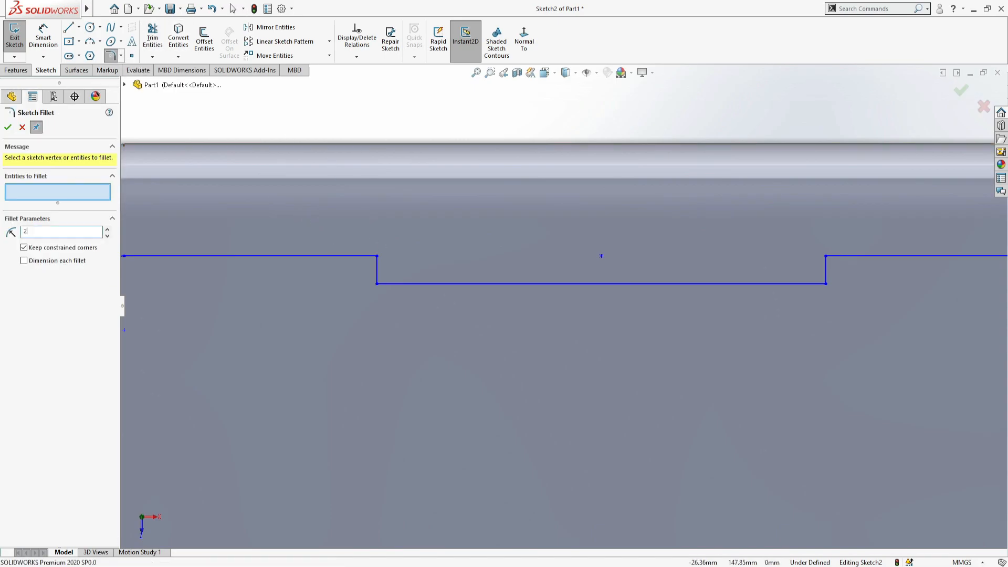
left_click(9, 127)
- Dimension the depth of the notch to 2 mm
scroll(137, 136, "up", 4)
left_click(45, 40)
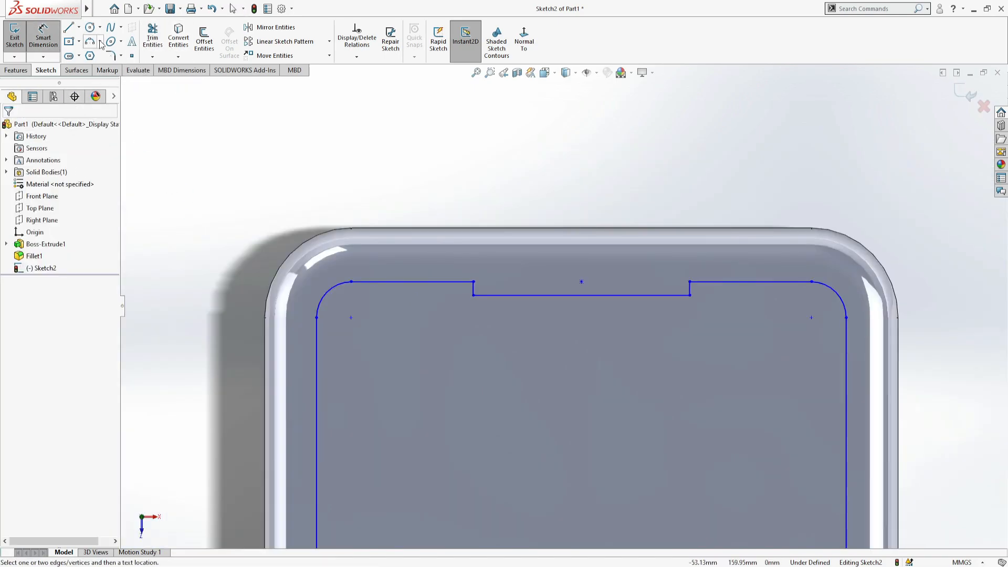
left_click(691, 290)
left_click(923, 273)
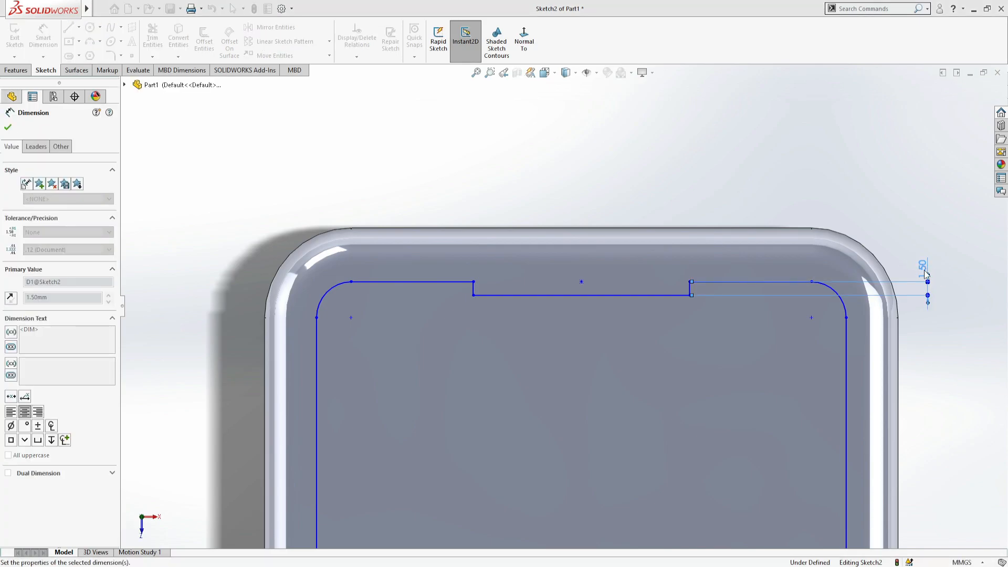
scroll(700, 305, "up", 1)
scroll(700, 304, "down", 3)
scroll(630, 236, "up", 3)
left_click(571, 182)
- Dimension the outline's bottom line 2 mm from the flat face's bottom edge
scroll(404, 262, "up", 8)
scroll(556, 488, "down", 6)
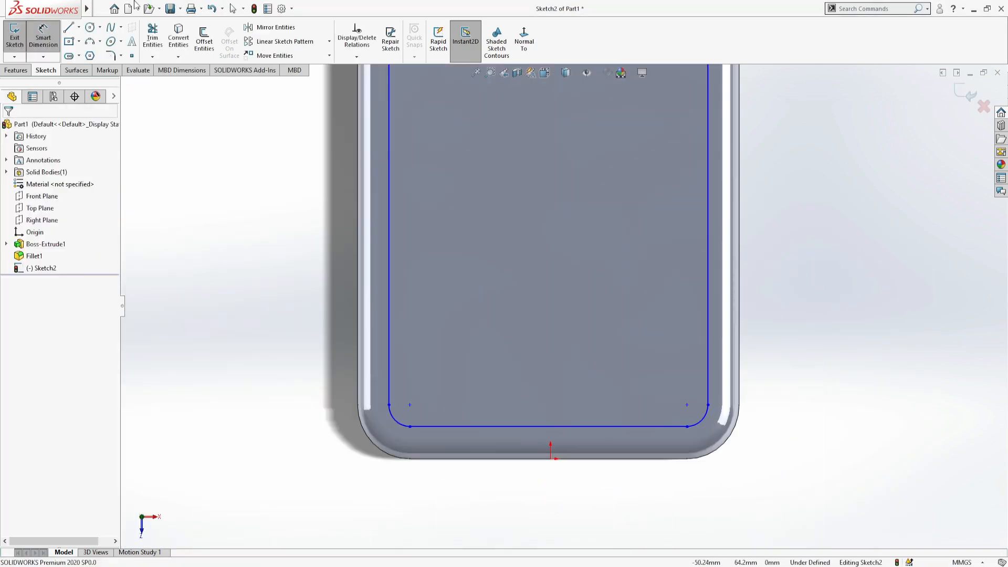
left_click(489, 437)
left_click(452, 426)
left_click(312, 422)
key("Return")
- Dimension the outline's left and right lines 2 mm from the flat face's side edges
left_click(389, 373)
left_click(378, 369)
left_click(296, 364)
left_click(708, 364)
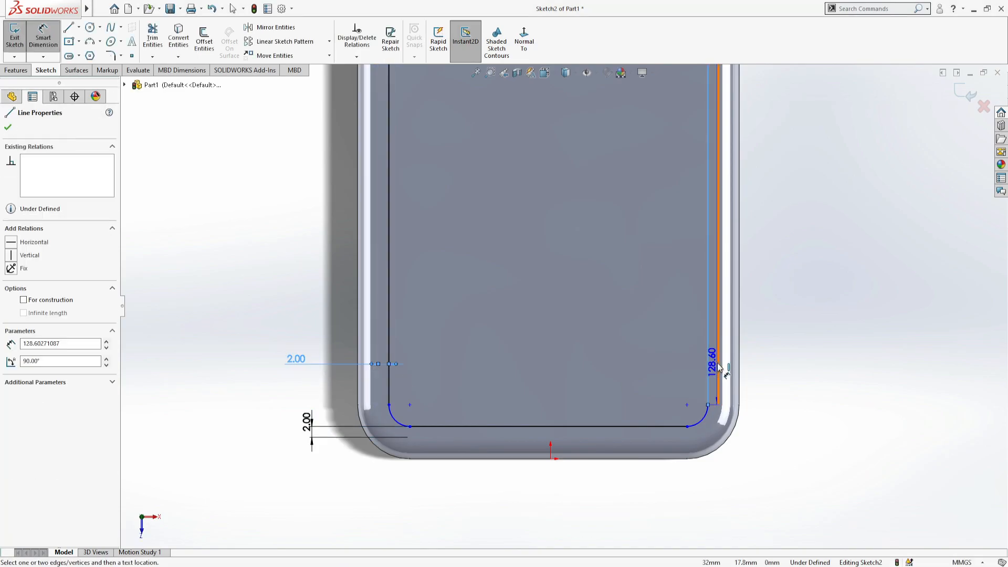
left_click(724, 363)
left_click(800, 370)
- Dimension the outline's top line 2 mm from the flat face's top edge
scroll(656, 267, "up", 5)
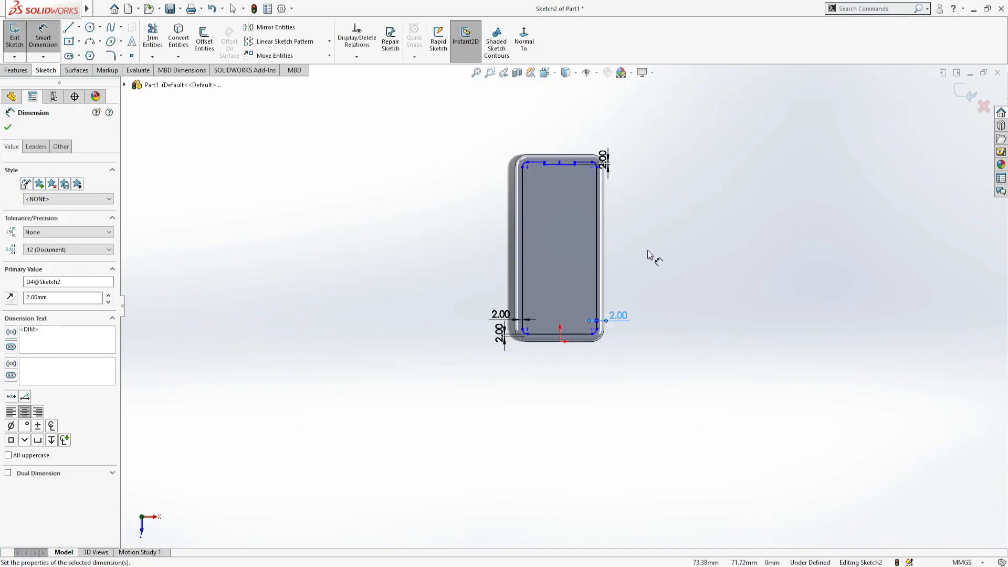
scroll(569, 226, "down", 8)
scroll(569, 227, "down", 2)
left_click(624, 329)
left_click(633, 298)
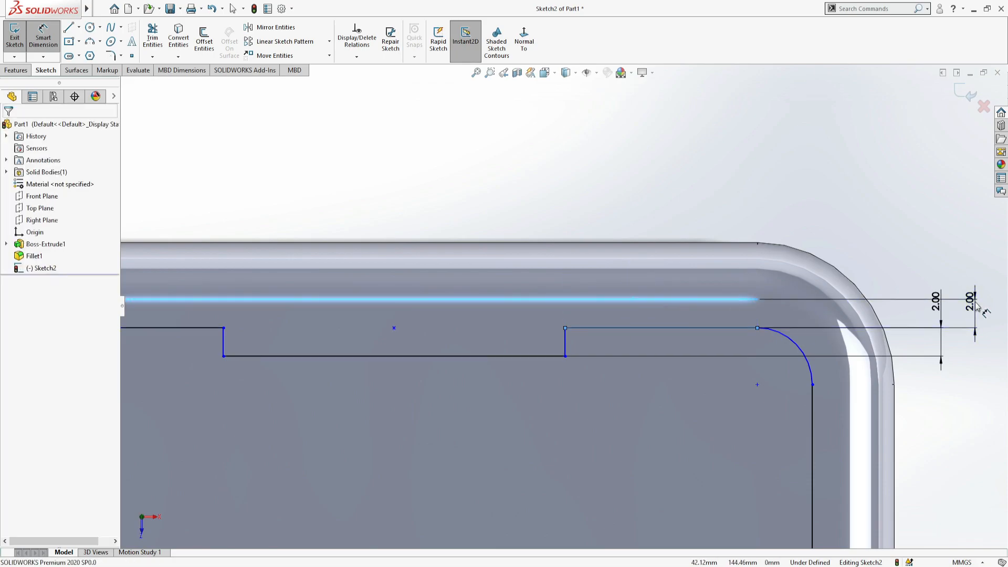
left_click(974, 303)
- Fillet the notch's two lower corners with a 1 mm radius
scroll(761, 409, "up", 4)
scroll(509, 322, "down", 2)
scroll(511, 309, "up", 6)
scroll(515, 292, "down", 7)
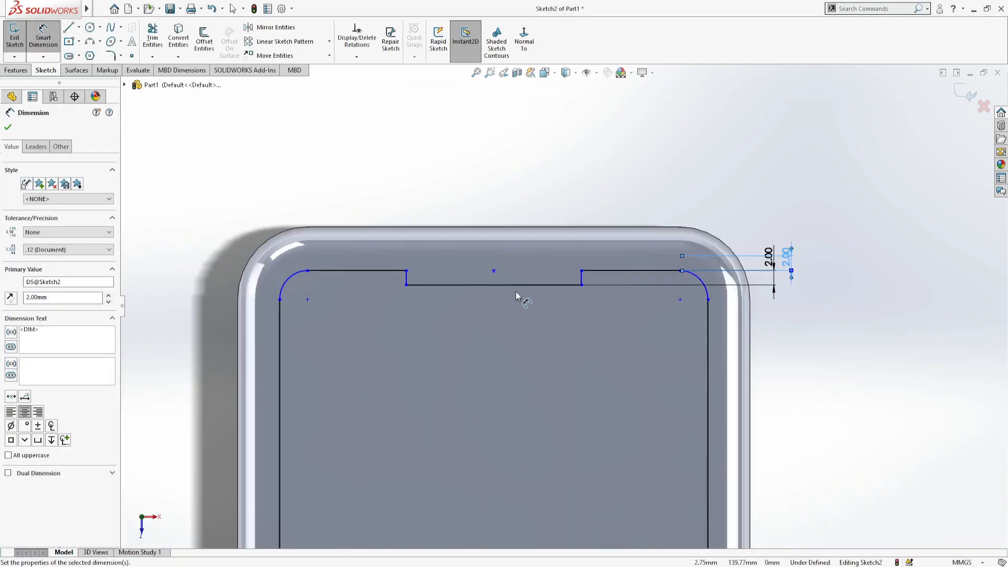
left_click(8, 127)
left_click(110, 56)
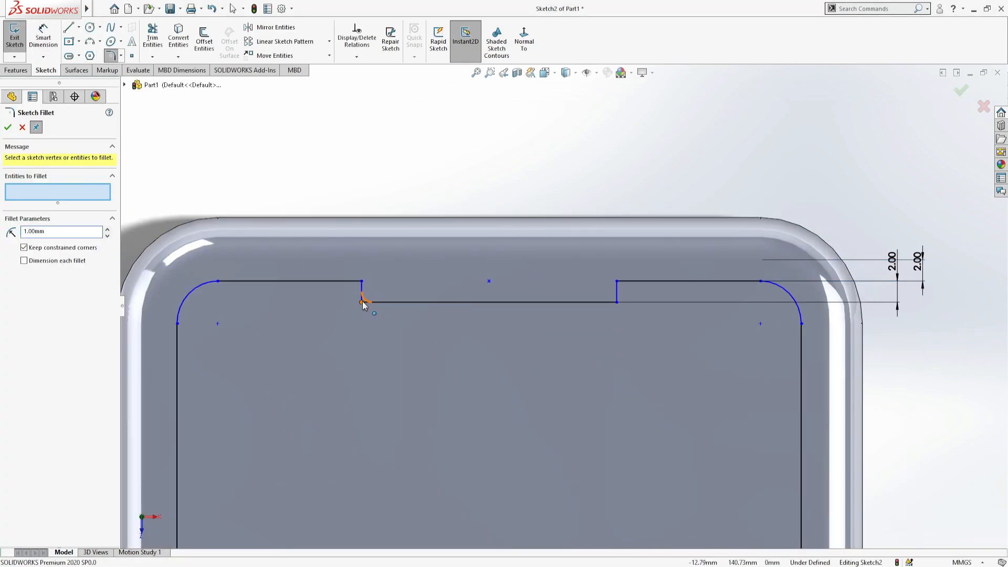
left_click(362, 302)
left_click(616, 301)
scroll(584, 285, "down", 1)
scroll(502, 281, "up", 1)
scroll(504, 283, "up", 5)
scroll(539, 306, "down", 6)
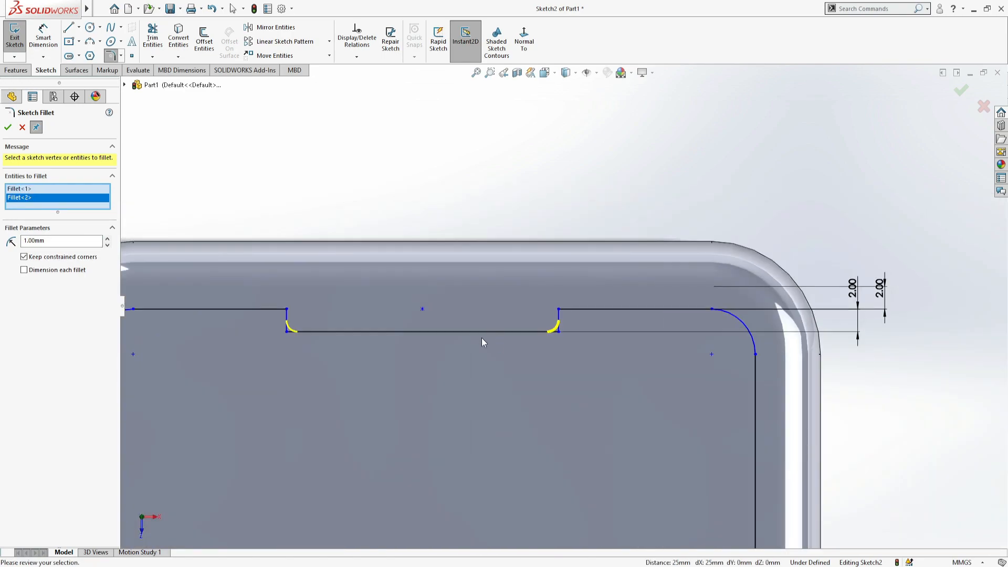
scroll(329, 299, "down", 2)
left_click(8, 127)
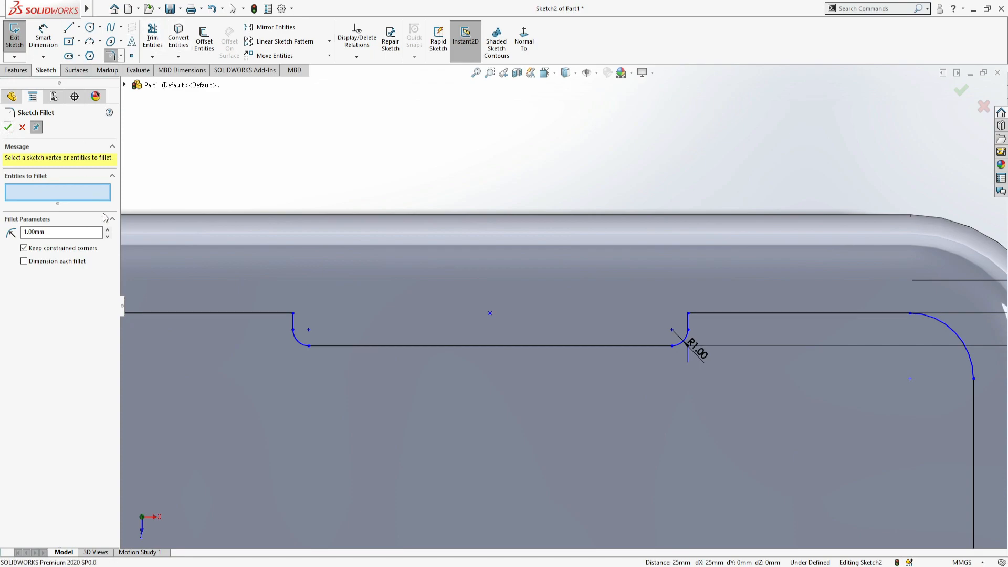
left_click(294, 313)
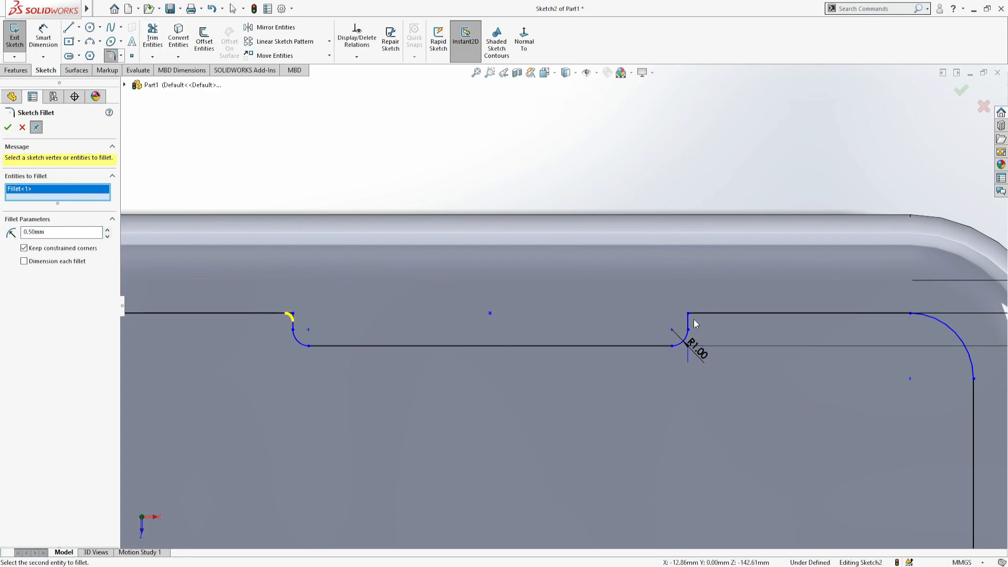
left_click(688, 315)
scroll(656, 328, "up", 6)
scroll(593, 309, "down", 4)
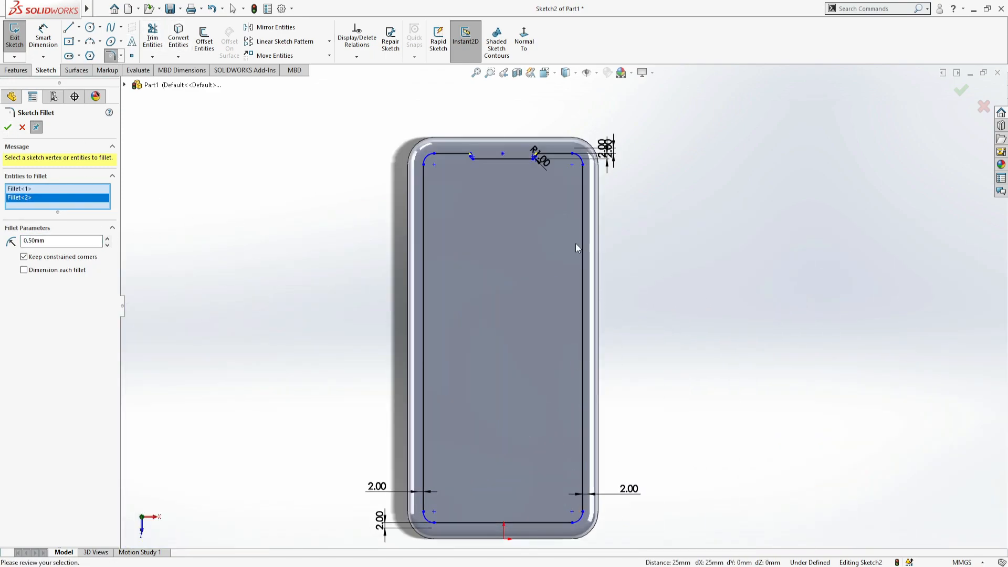
left_click(23, 129)
- Undo the fillets on the notch's lower corners and set the notch depth to 3 mm
scroll(548, 131, "down", 7)
key("ctrl+z")
double_click(806, 213)
type("3")
key("Return")
scroll(678, 285, "up", 2)
left_click(8, 127)
- Fillet the notch's two lower corners with a 2 mm radius
left_click(111, 55)
type("2.")
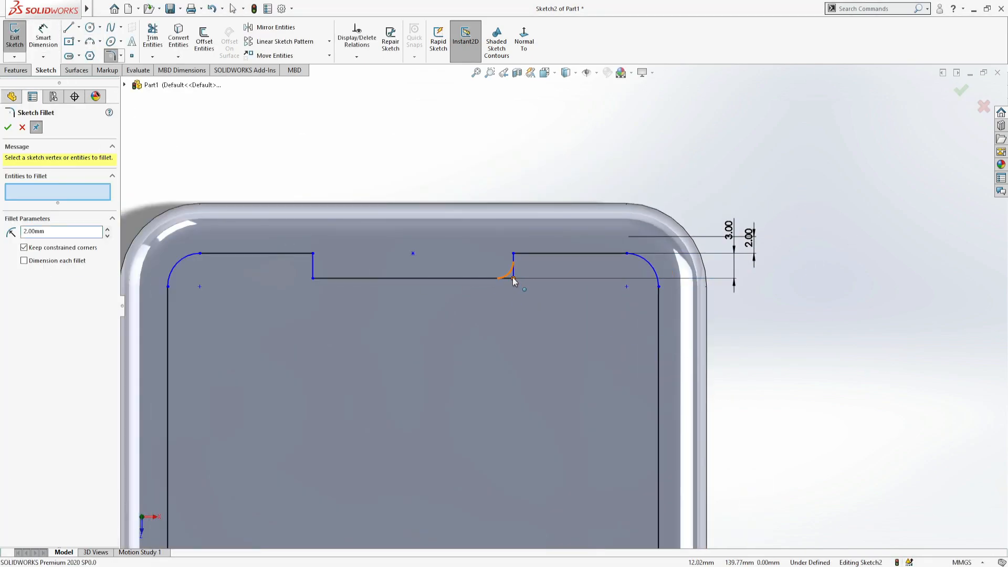
left_click(514, 279)
left_click(313, 278)
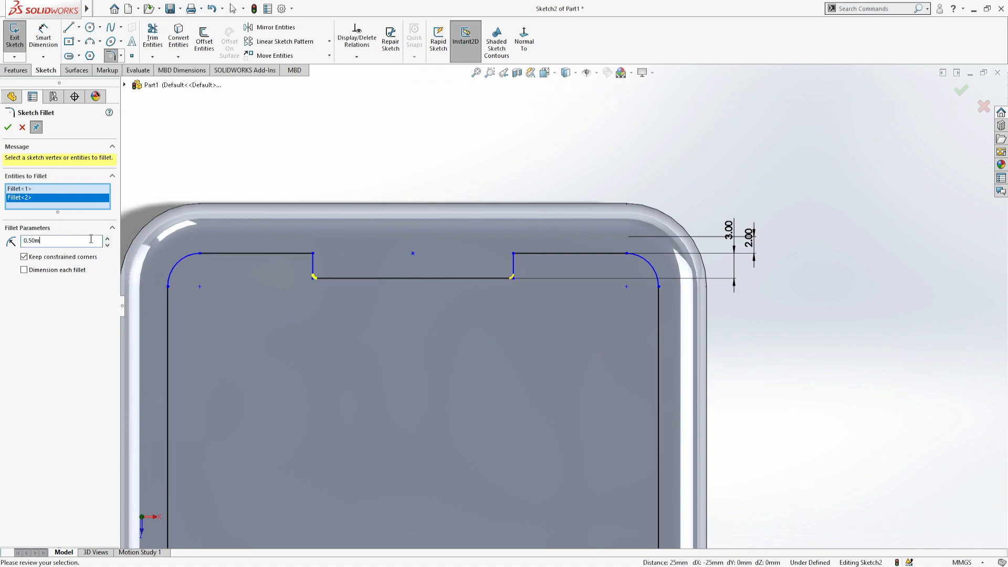
key("Return")
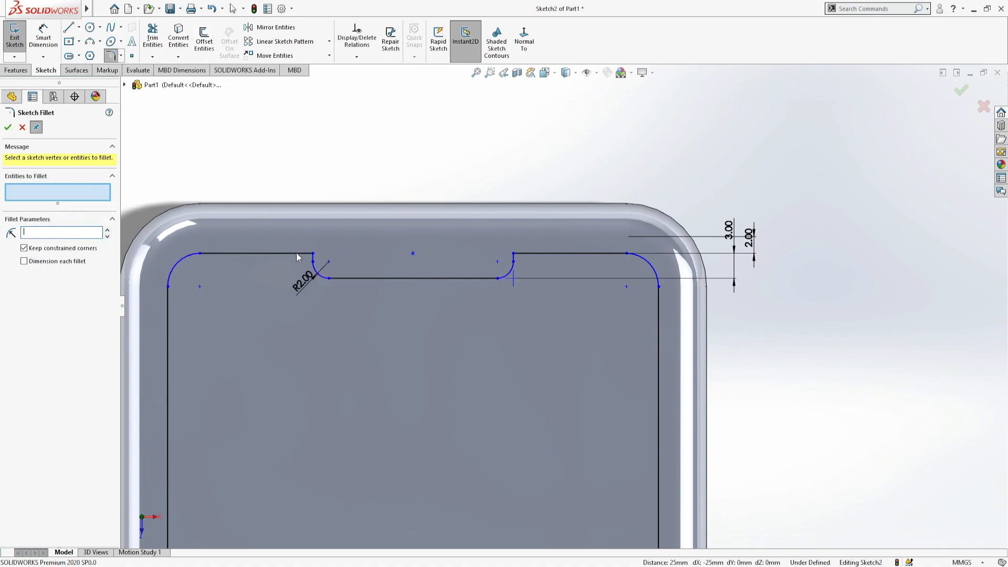
- Fillet the notch's two upper corners with a 0.5 mm radius
scroll(264, 265, "down", 3)
type("0")
left_click(762, 260)
scroll(698, 252, "up", 2)
left_click(9, 128)
key("Escape")
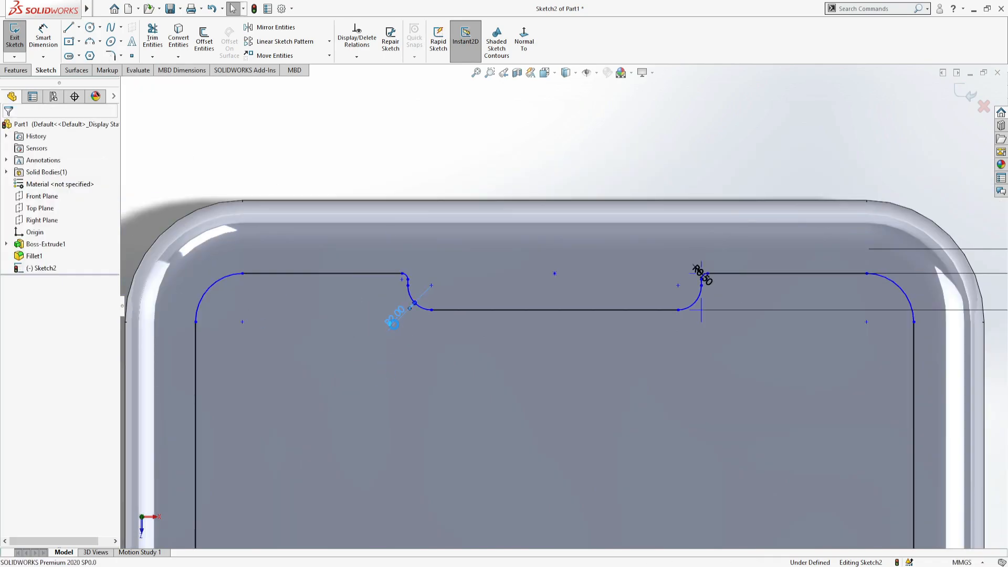
- Set the radius of the notch's lower corner fillets to 1.5 mm
double_click(394, 325)
type("1.5")
key("Return")
scroll(722, 378, "up", 9)
left_click(723, 379)
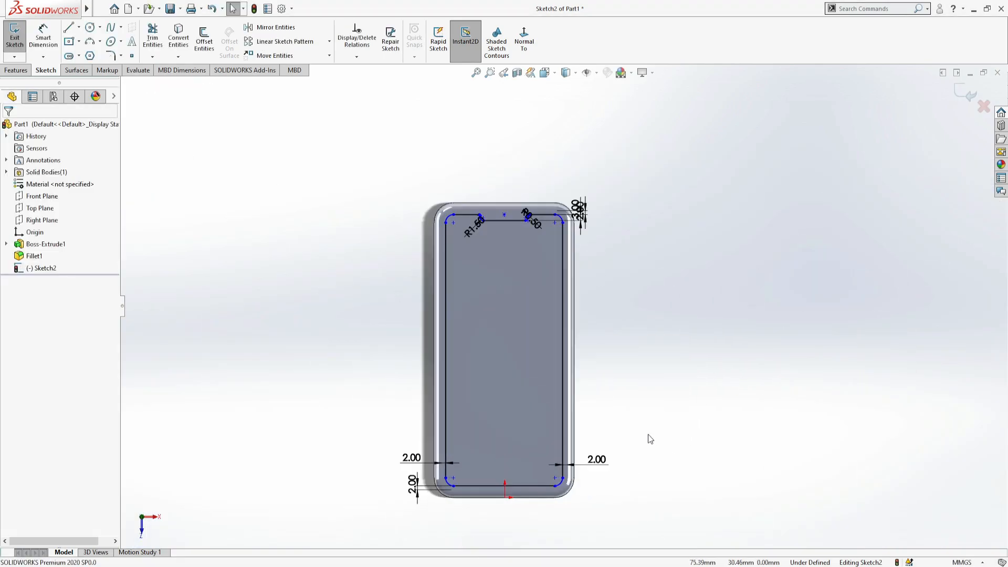
- Try to fully define all entities in the screen sketch with calculated relations and dimensions
left_click(363, 58)
left_click(364, 93)
scroll(525, 212, "down", 8)
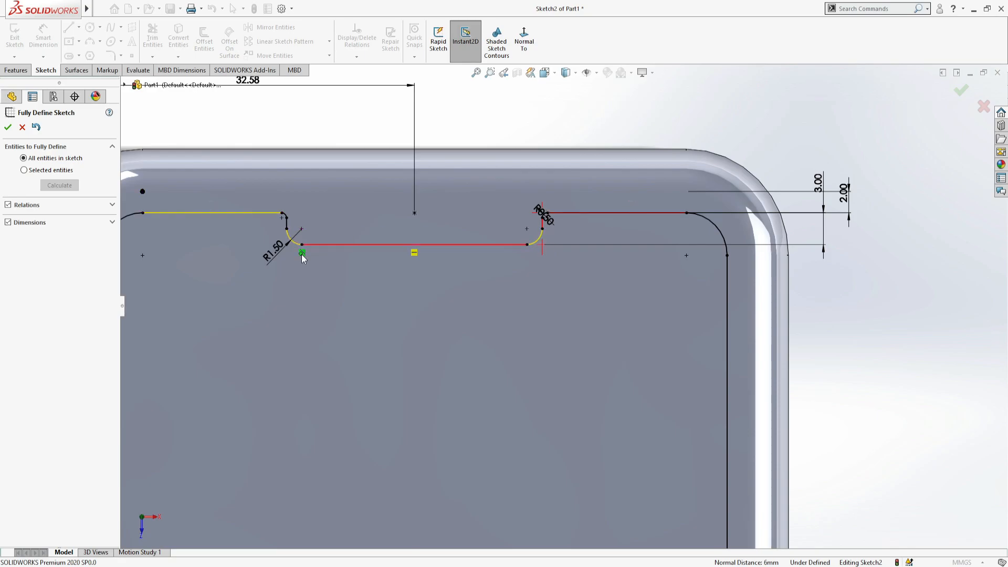
scroll(419, 275, "up", 3)
left_click(22, 127)
left_click(358, 57)
left_click(362, 93)
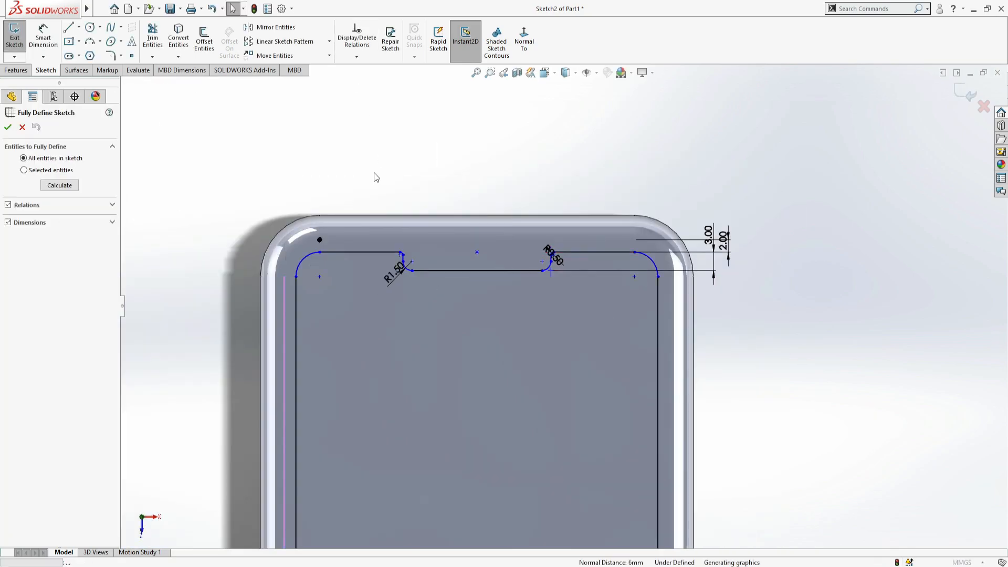
left_click(61, 184)
scroll(704, 284, "down", 3)
key("Escape")
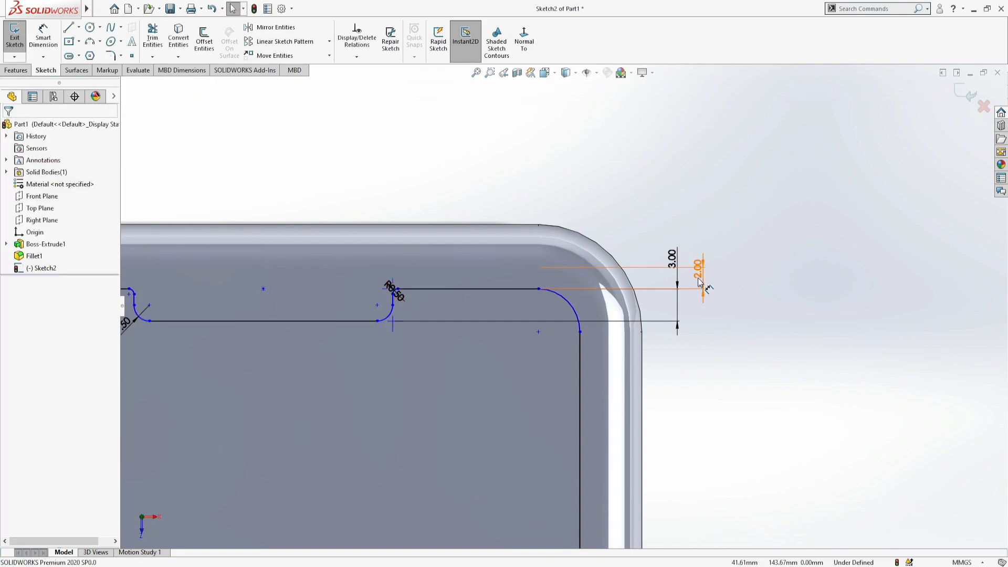
- Delete the 3 mm notch depth dimension and apply Fully Define Sketch to all entities
key("Delete")
scroll(559, 299, "up", 4)
scroll(347, 300, "down", 2)
left_click(356, 57)
left_click(362, 93)
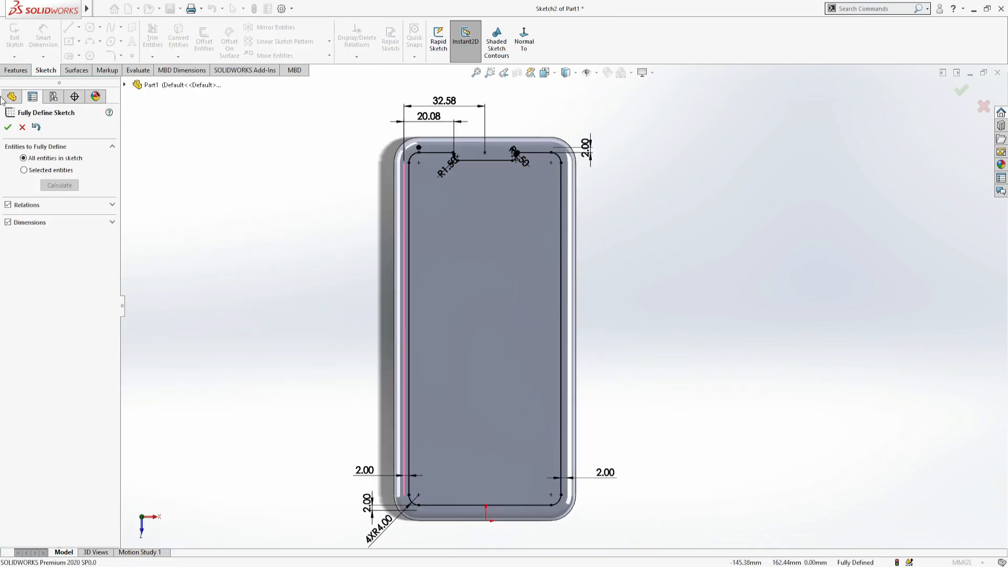
left_click(7, 127)
- Finish the screen sketch and use it to split the phone's flat front face with a Split Line
left_click(20, 48)
left_click(483, 325)
left_click(8, 127)
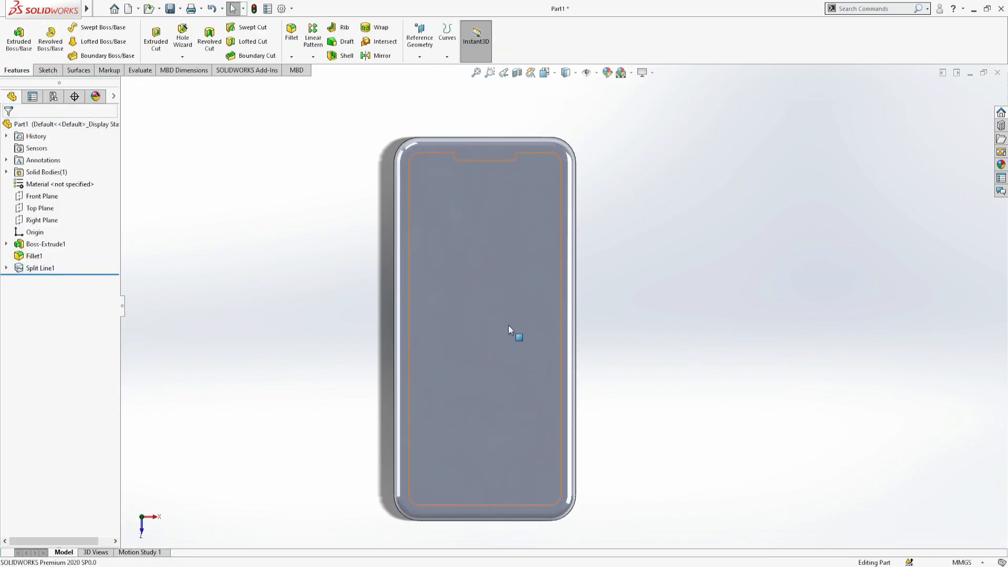
- Turn the phone over and start a sketch on its flat back face
middle_click_drag(678, 287, 488, 275)
left_click(489, 275)
left_click(596, 249)
left_click(521, 255)
left_click(47, 70)
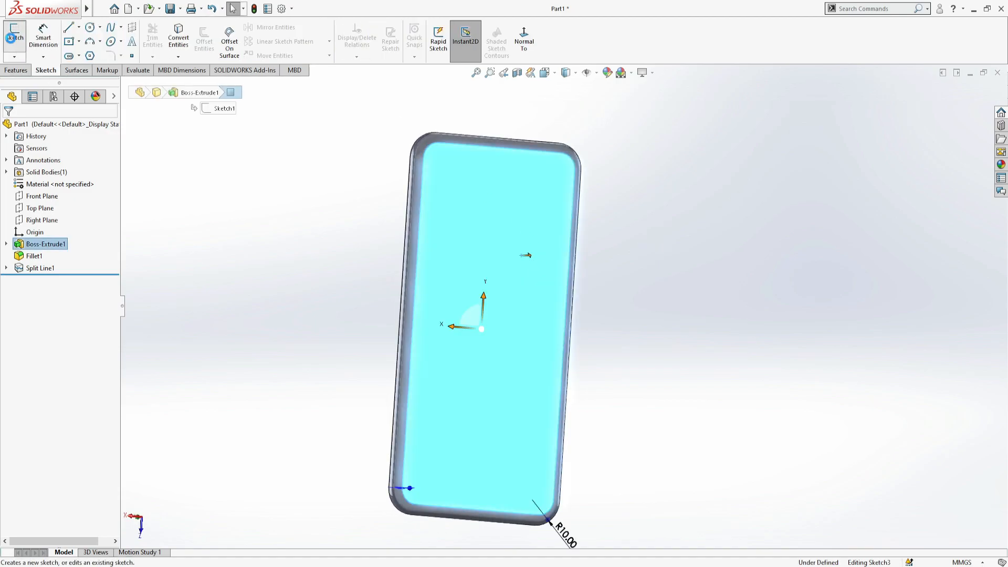
left_click(15, 37)
scroll(515, 134, "down", 3)
scroll(504, 106, "down", 1)
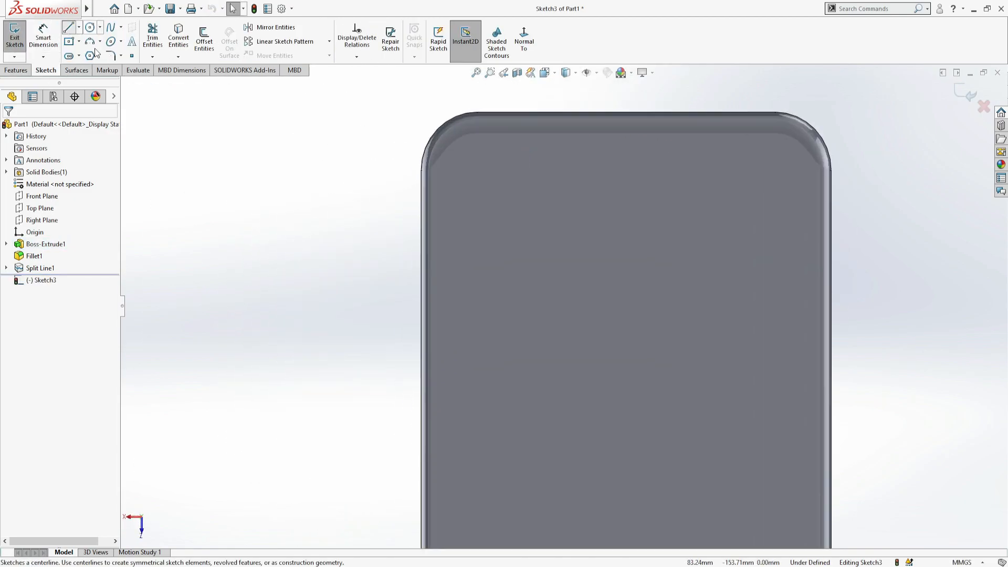
- Draw a vertical centerline down from the left end of the back face's top edge
left_click(69, 27)
left_click(477, 135)
left_click(477, 325)
right_click(519, 279)
left_click(531, 288)
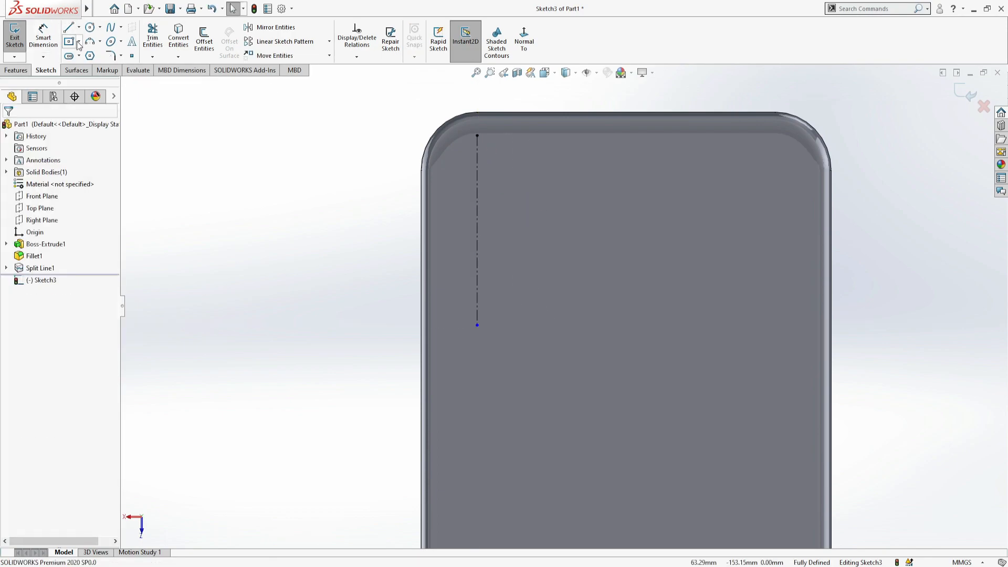
- Draw a vertical centerpoint straight slot on the centerline near the upper left corner of the back
left_click(477, 156)
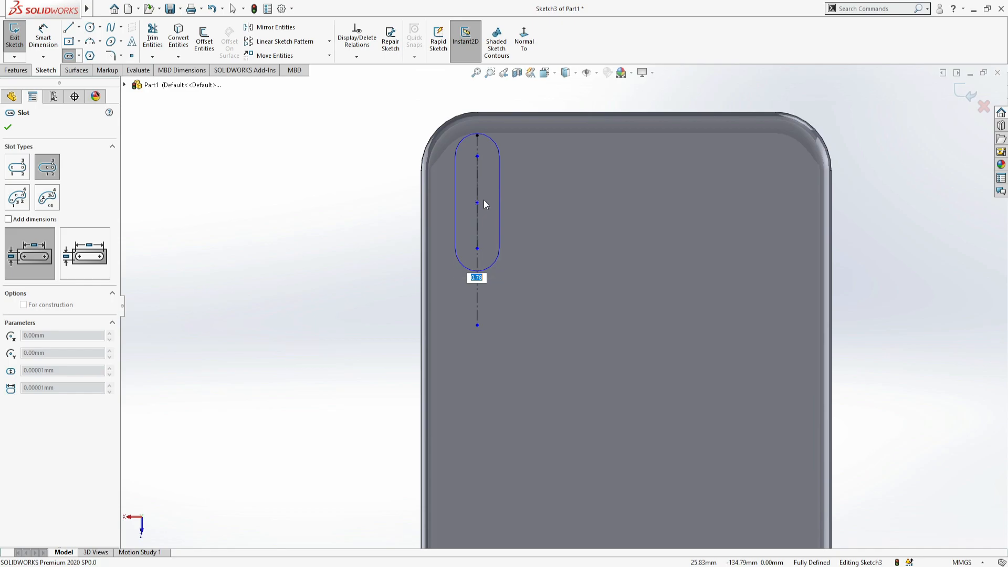
key("Escape")
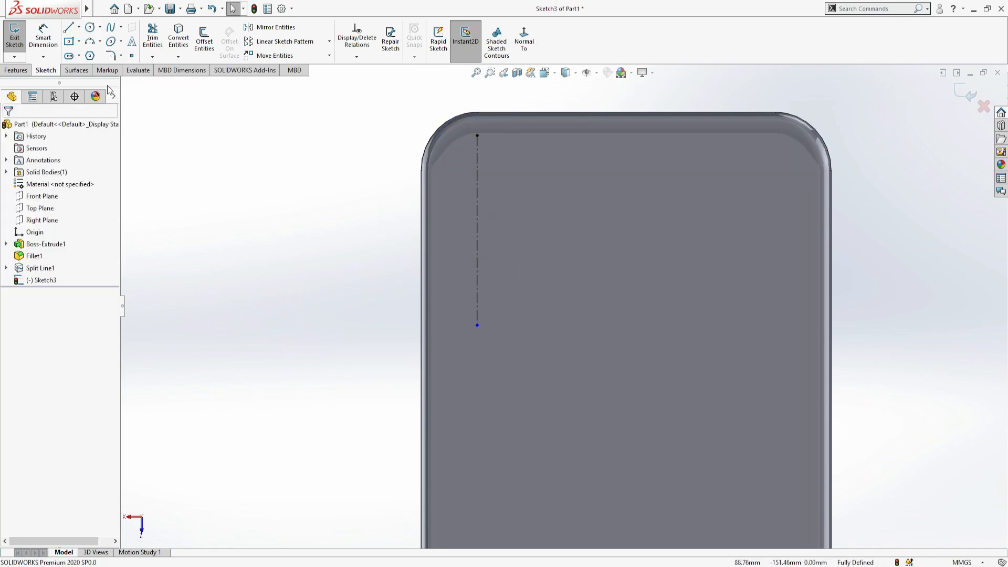
left_click(90, 41)
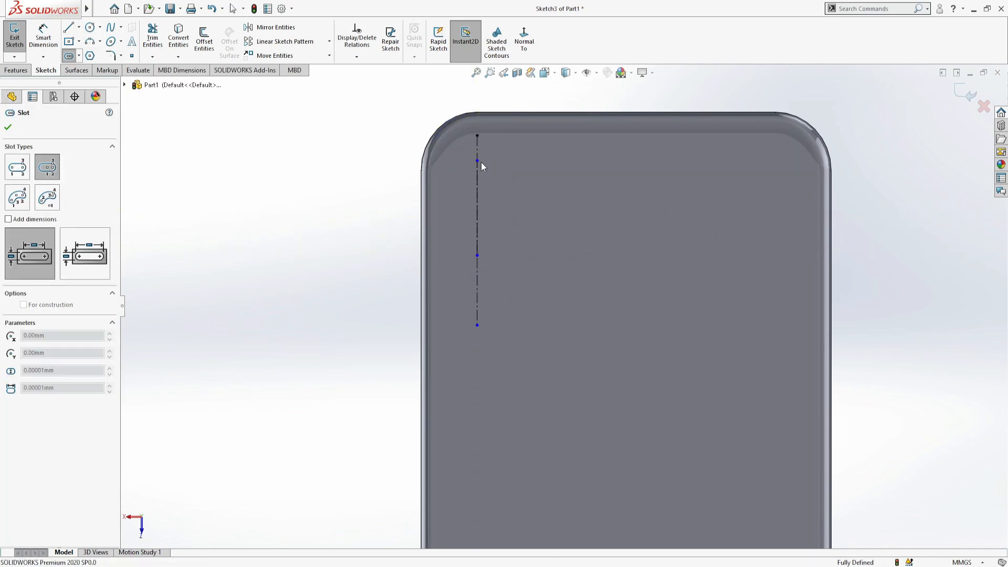
left_click(501, 181)
key("Escape")
- Dimension the slot's center-to-center length to 15 mm
scroll(523, 239, "up", 5)
scroll(531, 218, "down", 7)
left_click(320, 341)
type("15")
key("Return")
- Dimension the slot's upper arc center 10 mm below the phone's top edge
left_click(485, 236)
left_click(514, 165)
left_click(391, 170)
type("10")
key("Return")
- Dimension the slot's lower end arc with a 3 mm radius
scroll(561, 308, "up", 5)
scroll(554, 363, "down", 3)
left_click(531, 433)
left_click(423, 472)
type("3")
key("Return")
- Set the slot's end radius to 4 mm
double_click(436, 466)
type("4")
key("Return")
- Set the slot's end radius to 5 mm
scroll(634, 452, "up", 9)
scroll(570, 310, "down", 8)
scroll(537, 309, "down", 3)
left_click(246, 393)
double_click(283, 507)
type("5")
key("Return")
scroll(391, 481, "up", 11)
scroll(572, 299, "up", 8)
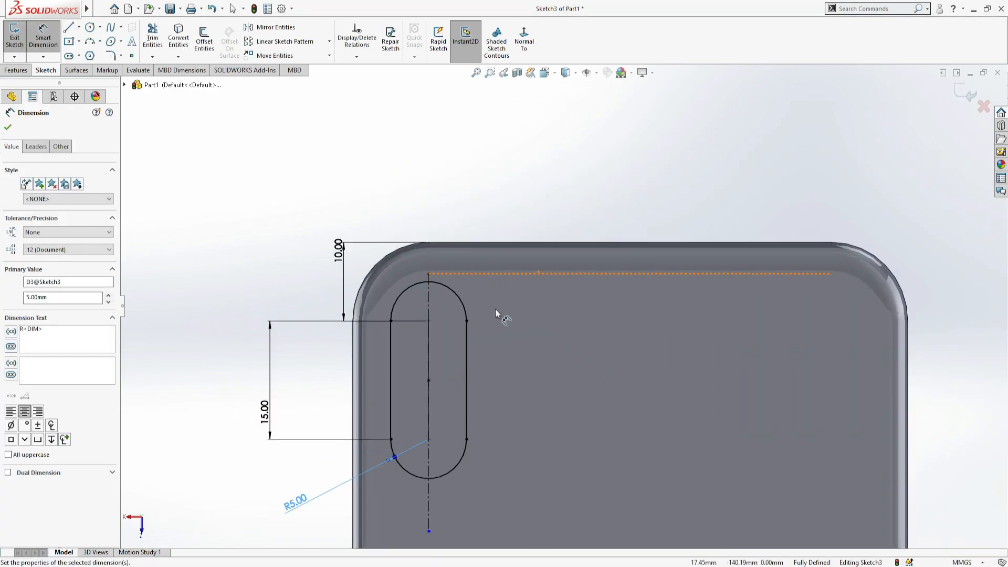
left_click(391, 368)
left_click(383, 371)
left_click(391, 208)
left_click(549, 295)
key("ctrl+z")
key("z")
- Finish the camera slot sketch and extrude it 1 mm outward from the phone's back
left_click(14, 37)
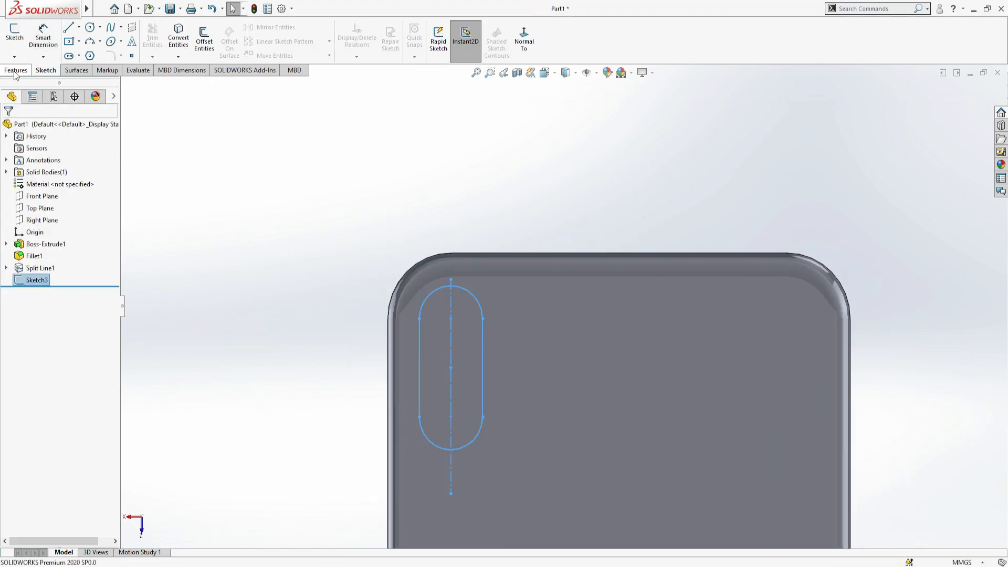
left_click(15, 69)
left_click(19, 38)
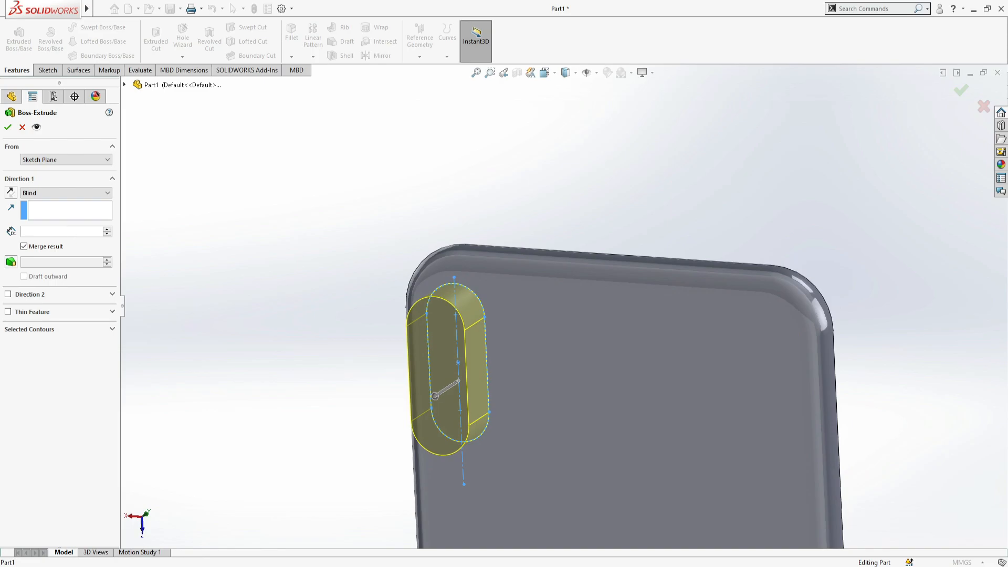
type("1")
key("Return")
scroll(472, 325, "down", 3)
middle_click_drag(499, 332, 478, 349)
scroll(485, 357, "down", 2)
left_click(8, 128)
scroll(335, 108, "up", 4)
left_click(334, 108)
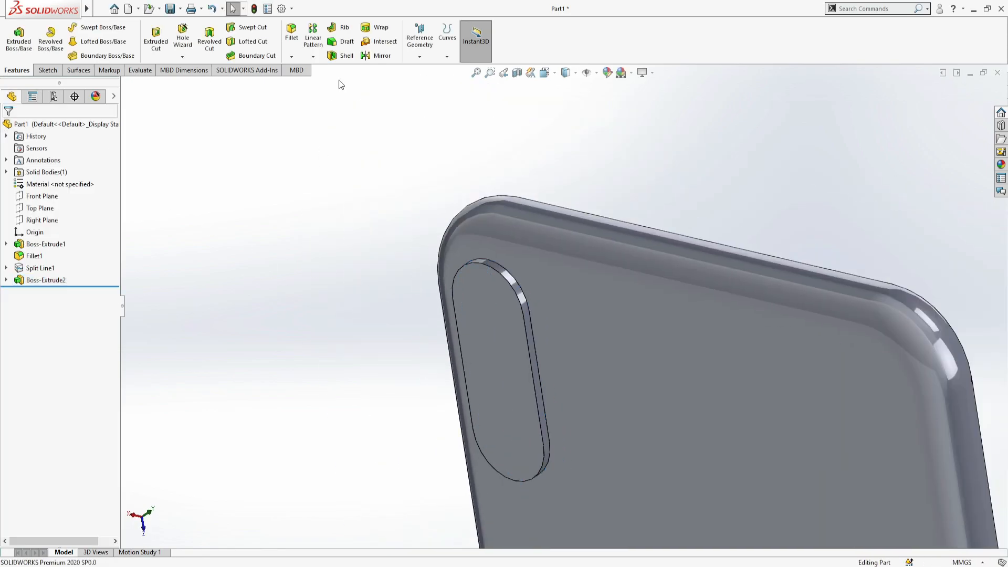
- Chamfer the outer edge of the raised camera slot on the phone's back
left_click(291, 56)
left_click(301, 82)
left_click(491, 383)
left_click(7, 128)
- Create a reference plane parallel to the Right Plane, offset toward the phone's side edge
scroll(366, 332, "up", 5)
left_click(420, 348)
mouse_move(472, 366)
middle_mouse_down()
mouse_move(527, 335)
mouse_move(529, 414)
mouse_move(666, 408)
mouse_move(637, 395)
mouse_move(658, 380)
mouse_move(648, 385)
mouse_move(542, 308)
mouse_move(650, 293)
mouse_move(575, 294)
mouse_move(659, 301)
middle_mouse_up()
left_click(34, 221)
left_click(47, 198)
left_click(14, 37)
left_click(43, 221)
middle_click_drag(235, 267, 269, 277)
left_click(111, 261)
left_click(110, 261)
left_click(111, 261)
left_click(111, 266)
left_click(85, 263)
key("BackSpace")
key("BackSpace")
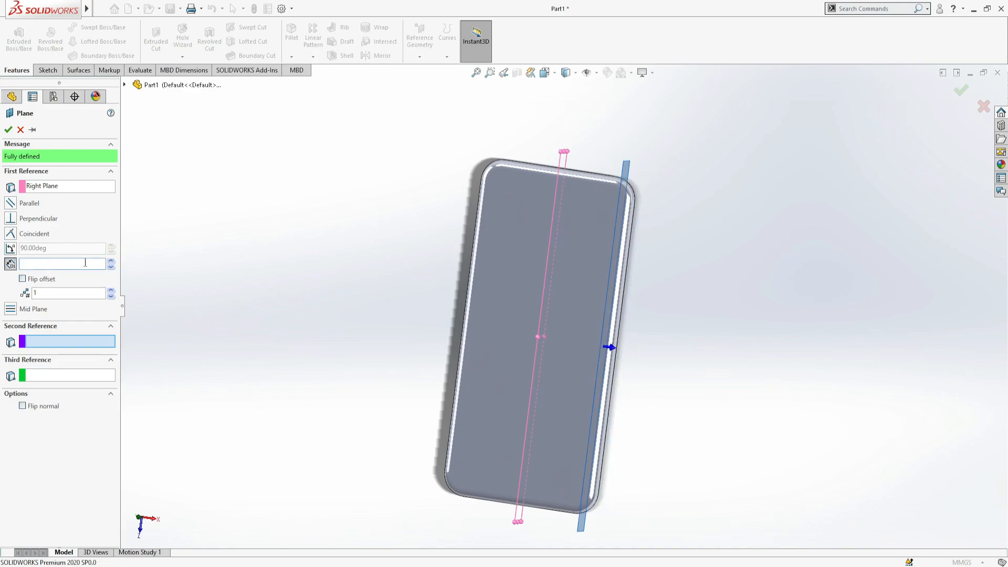
left_click(9, 130)
- Start a sketch on the offset side plane and view it face-on
middle_click_drag(691, 254, 647, 197)
left_click(654, 178)
left_click(668, 156)
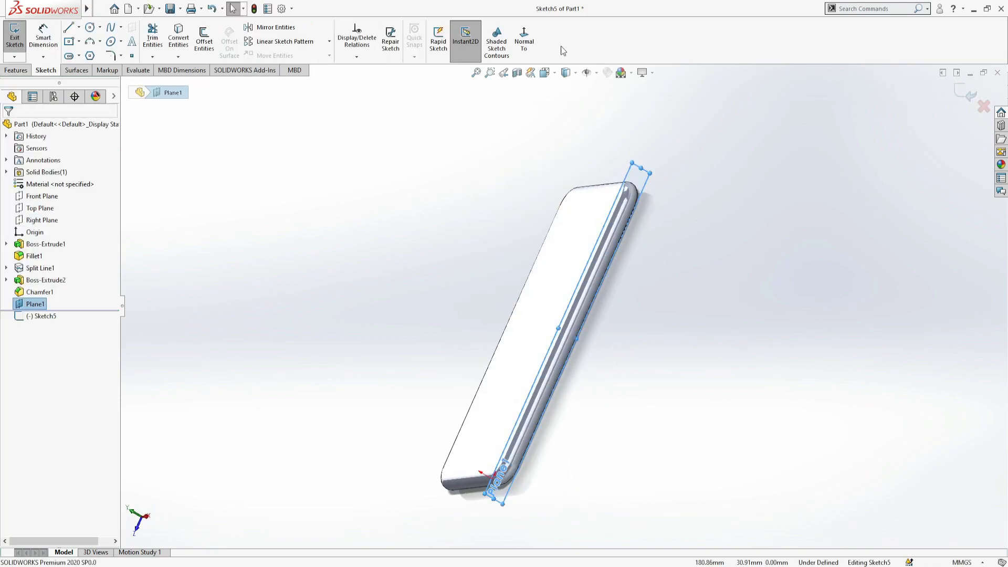
left_click(525, 42)
scroll(739, 305, "down", 3)
scroll(525, 302, "up", 5)
scroll(465, 277, "down", 4)
scroll(611, 379, "up", 1)
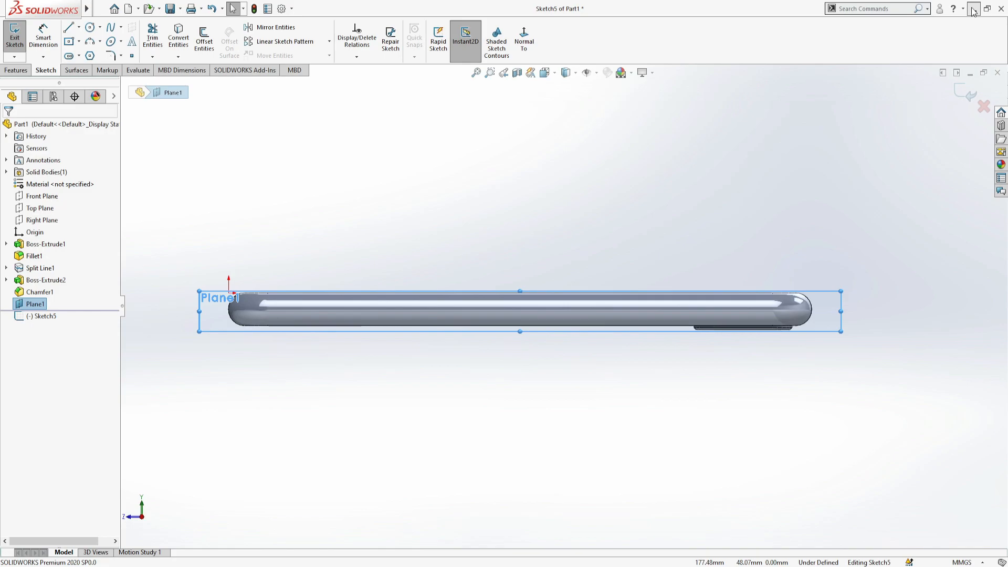
scroll(634, 286, "down", 2)
scroll(583, 292, "up", 1)
scroll(584, 292, "down", 2)
- Draw a horizontal centerline from the phone's top end along the middle of its side
left_click(83, 57)
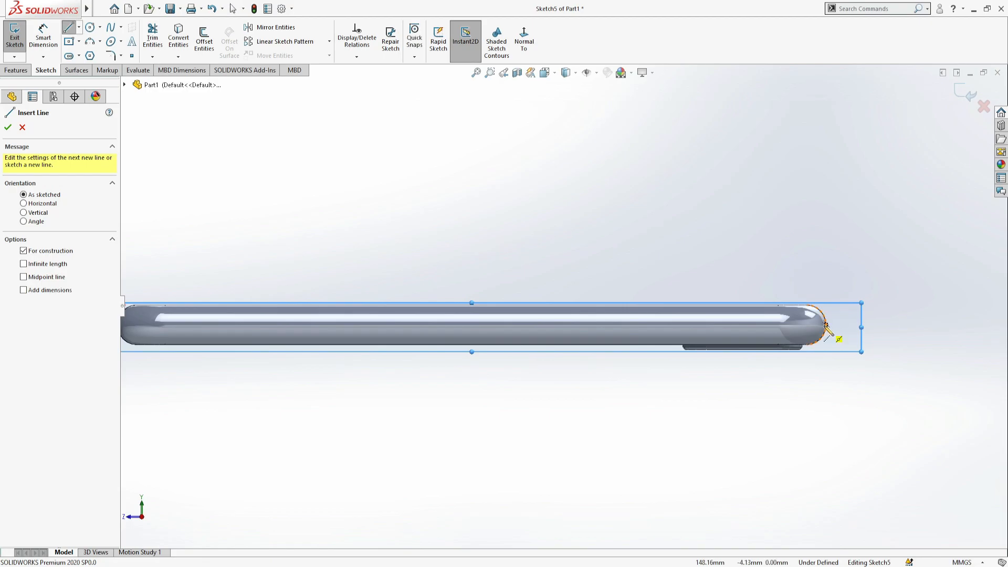
left_click(825, 324)
left_click(386, 325)
key("Escape")
- Draw a centerpoint straight slot on the centerline, about 14.4 mm long and 2.4 mm wide
scroll(674, 333, "down", 2)
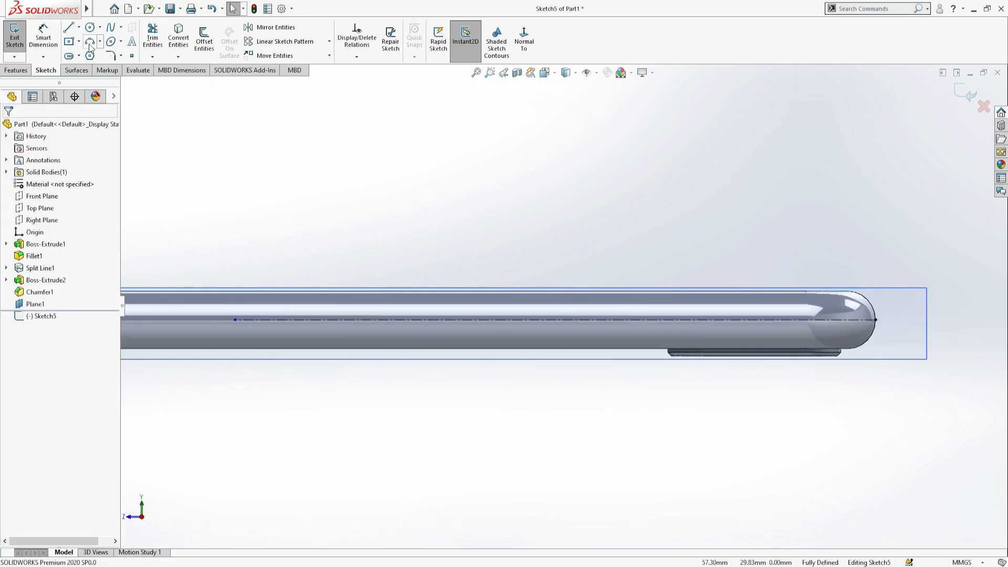
left_click(69, 56)
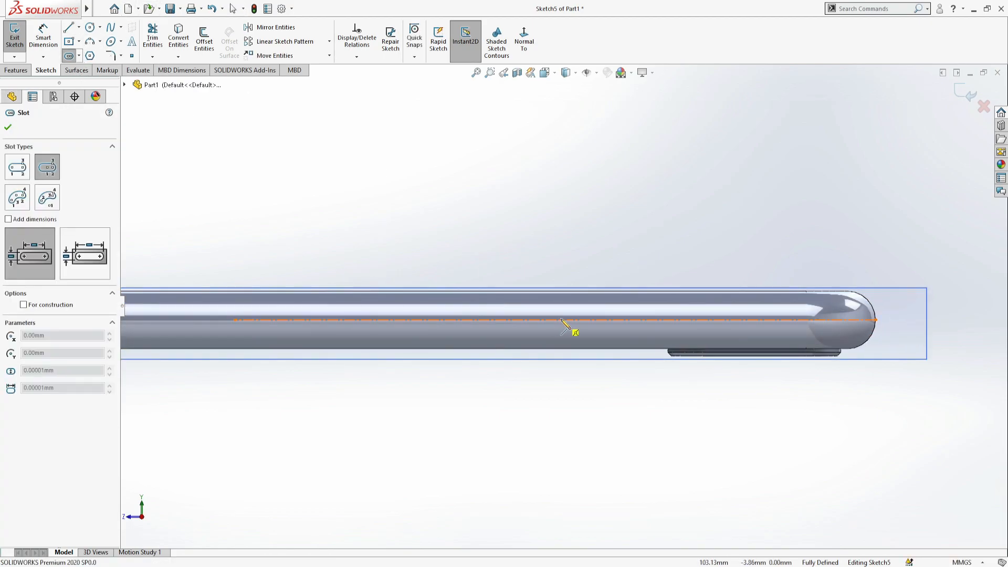
left_click(622, 319)
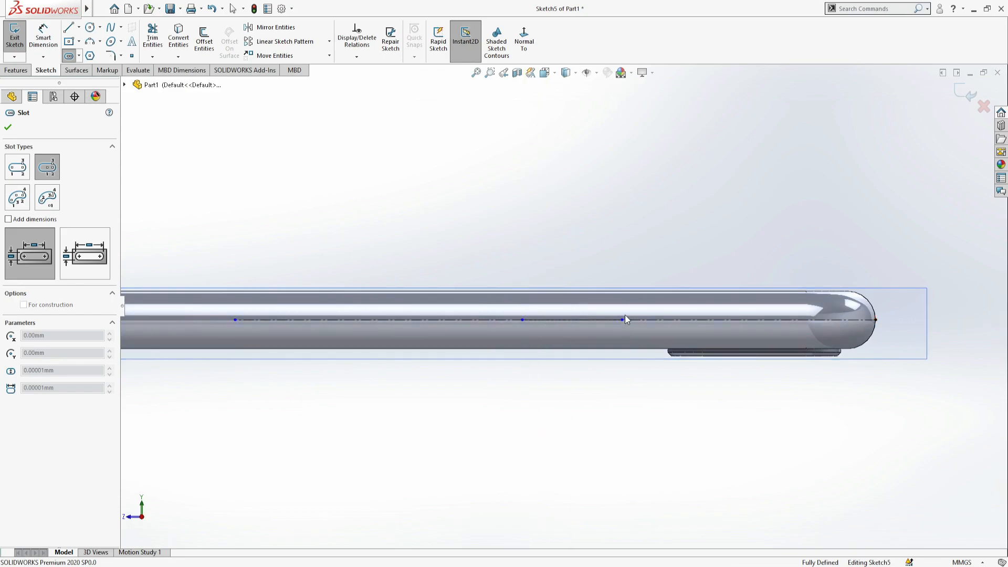
left_click(621, 311)
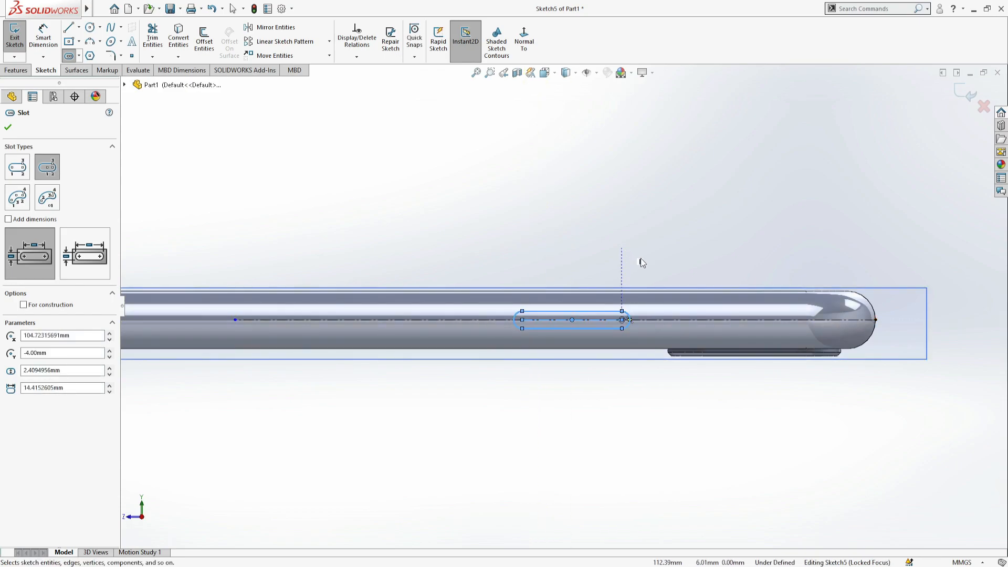
key("Escape")
- Dimension the side slot with a 10 mm straight length and a 1 mm end radius
scroll(641, 261, "down", 2)
scroll(556, 294, "up", 2)
left_click(43, 38)
left_click(549, 327)
left_click(545, 265)
type("10")
key("Return")
left_click(562, 339)
left_click(613, 277)
type("1")
key("Return")
- Dimension the side slot's nearer arc center 35 mm from the phone's top end
left_click(556, 334)
left_click(844, 334)
left_click(739, 246)
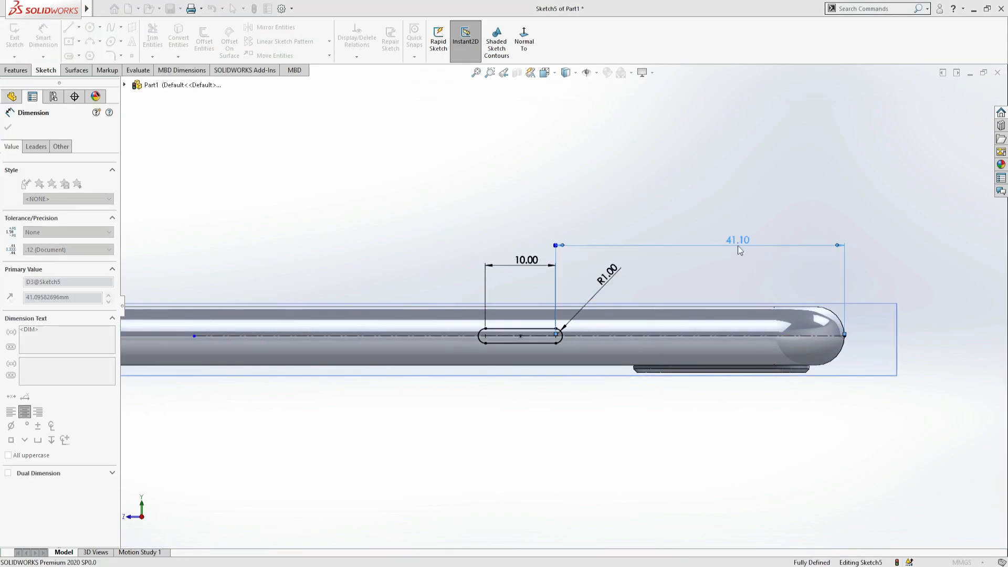
type("35")
key("Return")
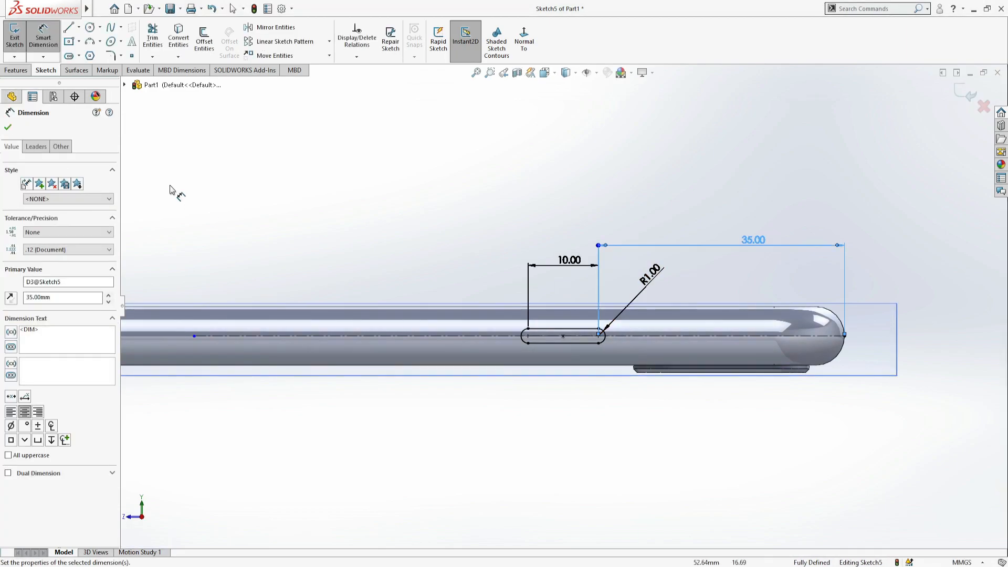
- Set the side slot's straight length to 12 mm
left_click(8, 127)
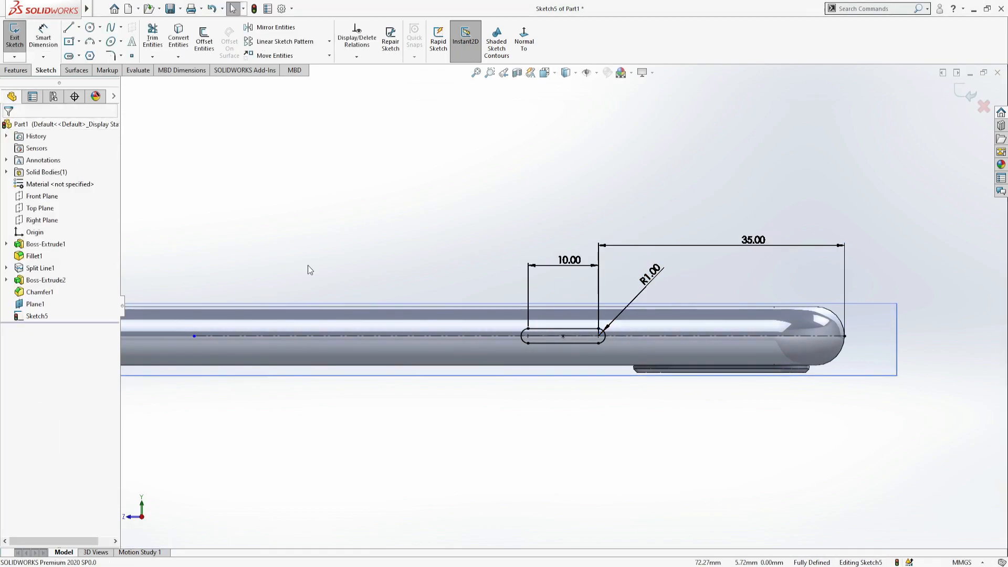
left_click(564, 261)
type("12")
key("Return")
- Extrude the slot 1 mm as a side button, starting from the phone's curved side face
left_click(15, 38)
left_click(16, 39)
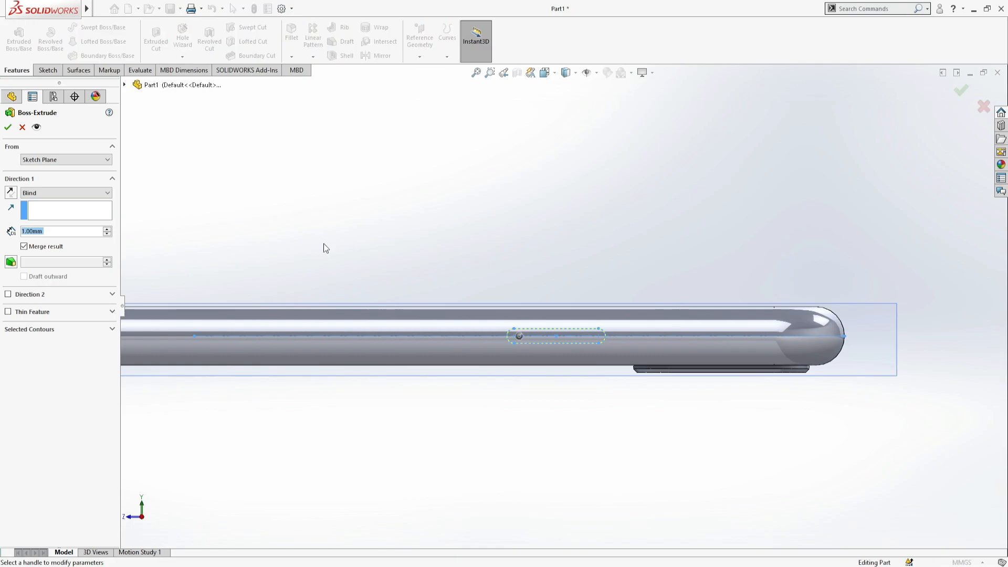
left_click(57, 175)
left_click(431, 327)
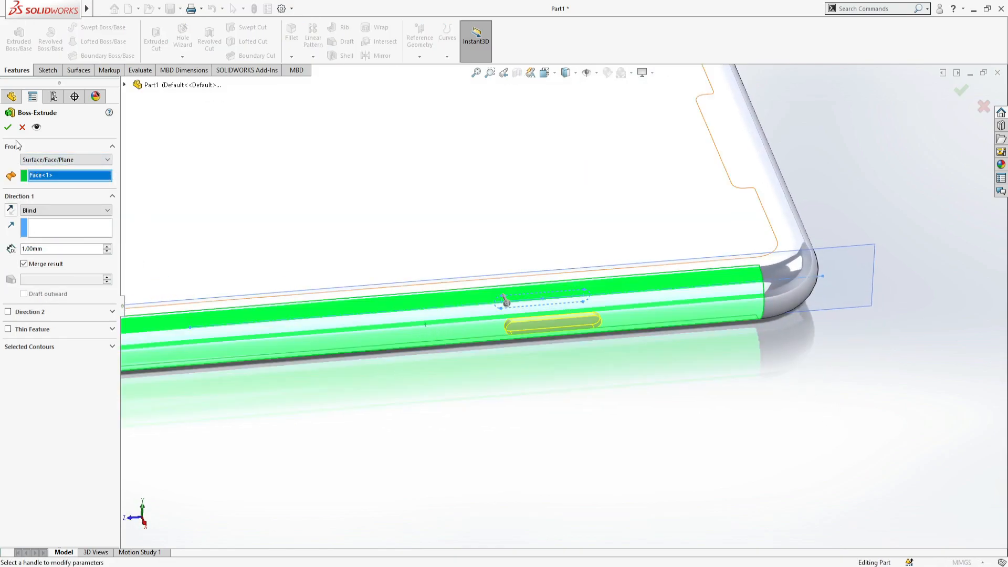
left_click(8, 127)
- Start another sketch on the offset side plane and view the phone's side face-on
left_click(446, 418)
scroll(406, 390, "up", 4)
left_click(270, 314)
left_click(286, 292)
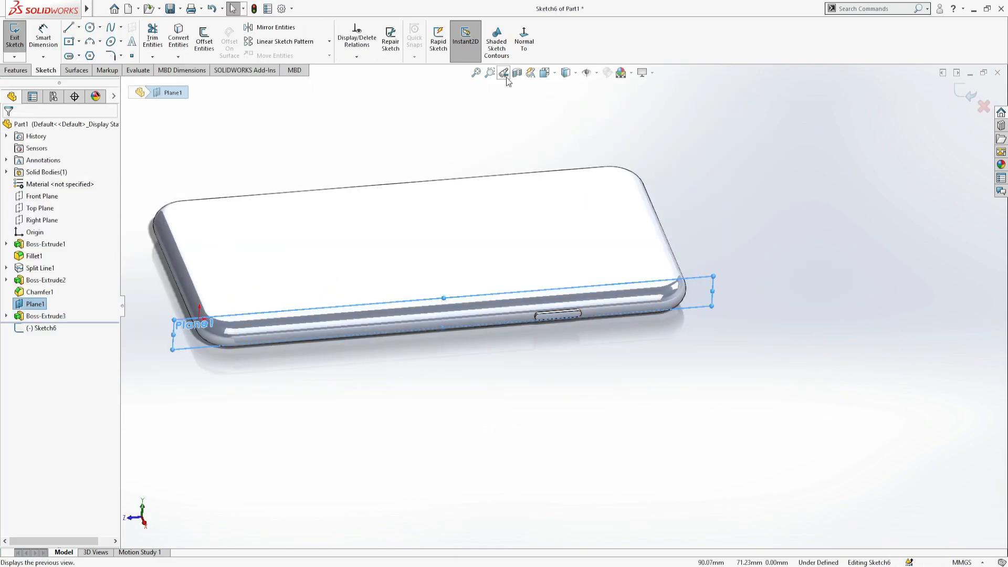
left_click(524, 41)
scroll(575, 302, "down", 2)
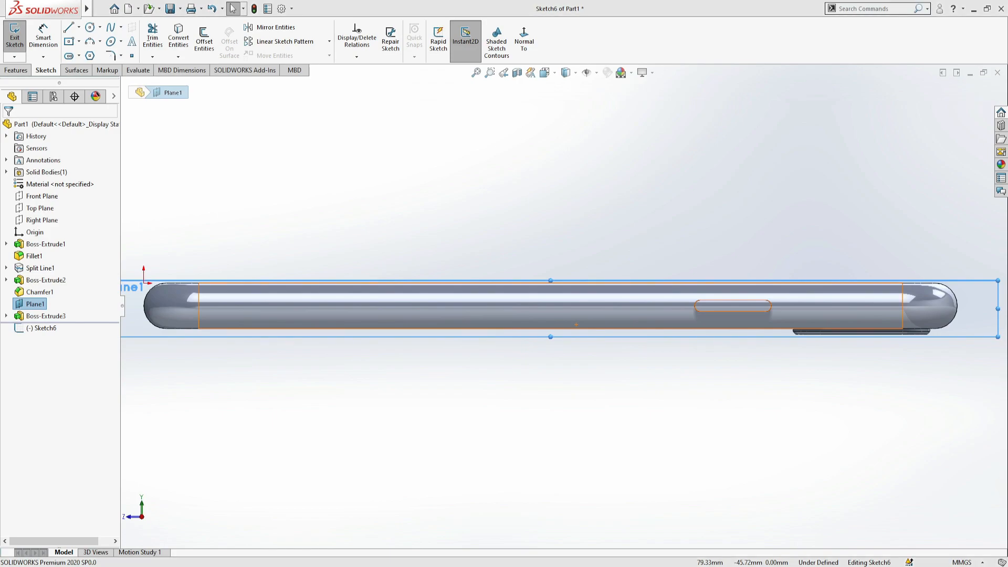
scroll(552, 313, "down", 2)
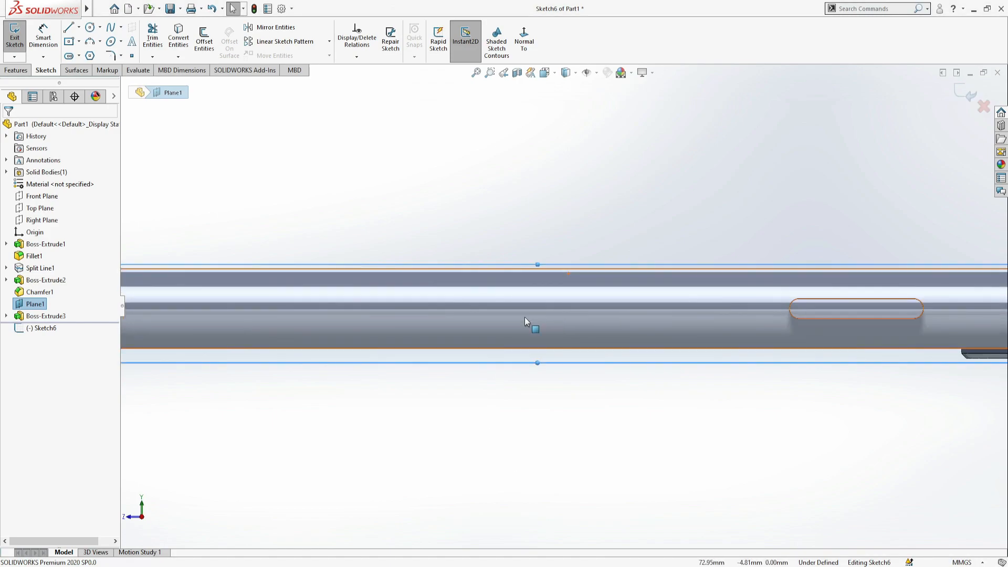
key("f")
- Draw a horizontal centerline from the phone's bottom end along the side toward the existing button
left_click(78, 27)
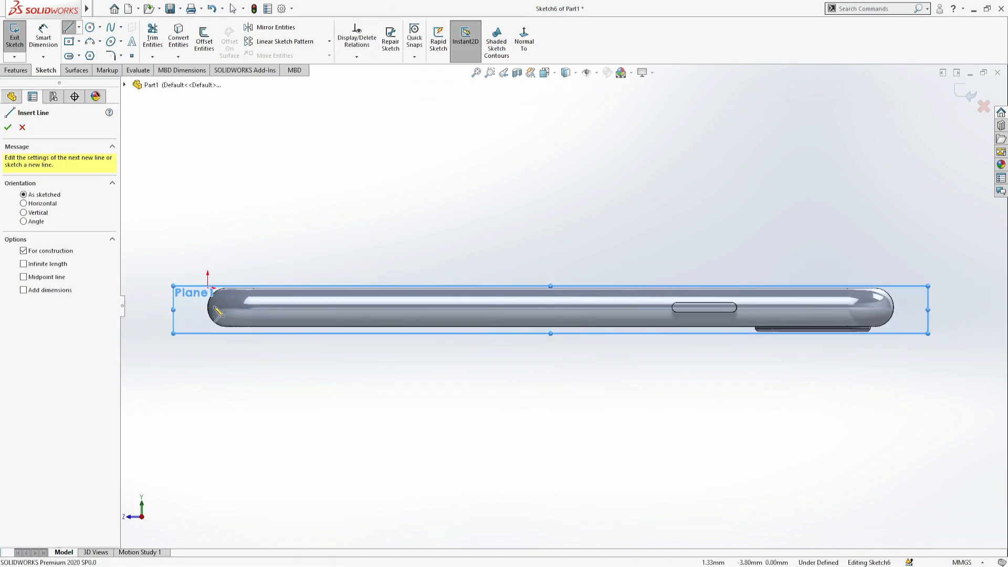
left_click(208, 307)
scroll(661, 315, "down", 4)
left_click(639, 305)
key("Escape")
- Draw a centerpoint straight slot about 15.5 mm long between arc centers on the new centerline
scroll(420, 288, "up", 6)
scroll(335, 285, "down", 2)
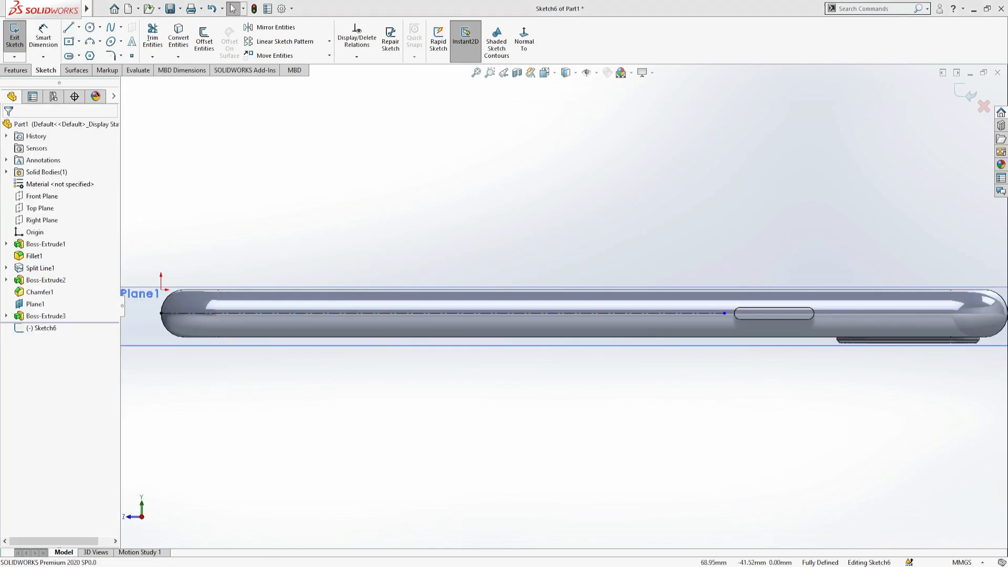
scroll(525, 300, "down", 3)
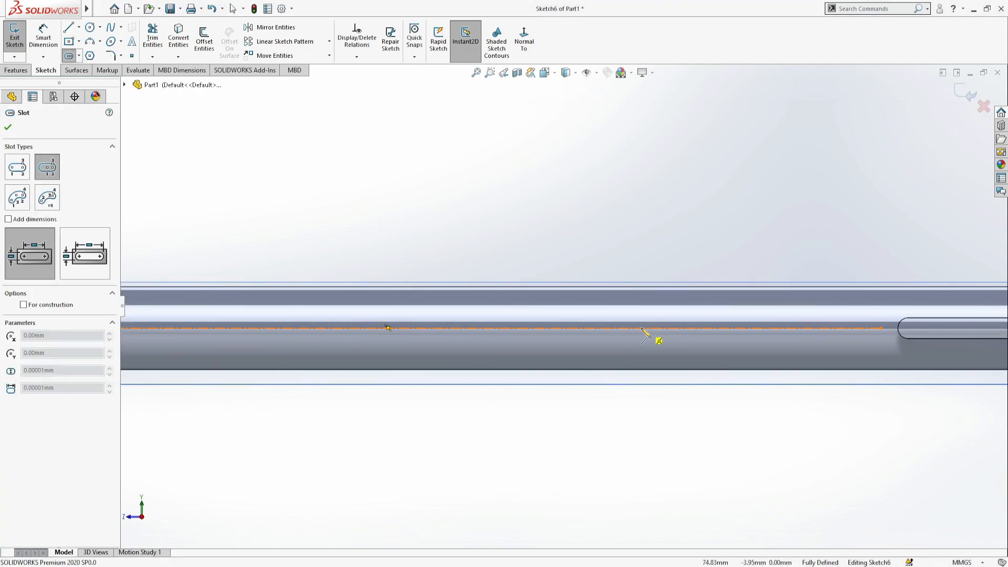
left_click(700, 328)
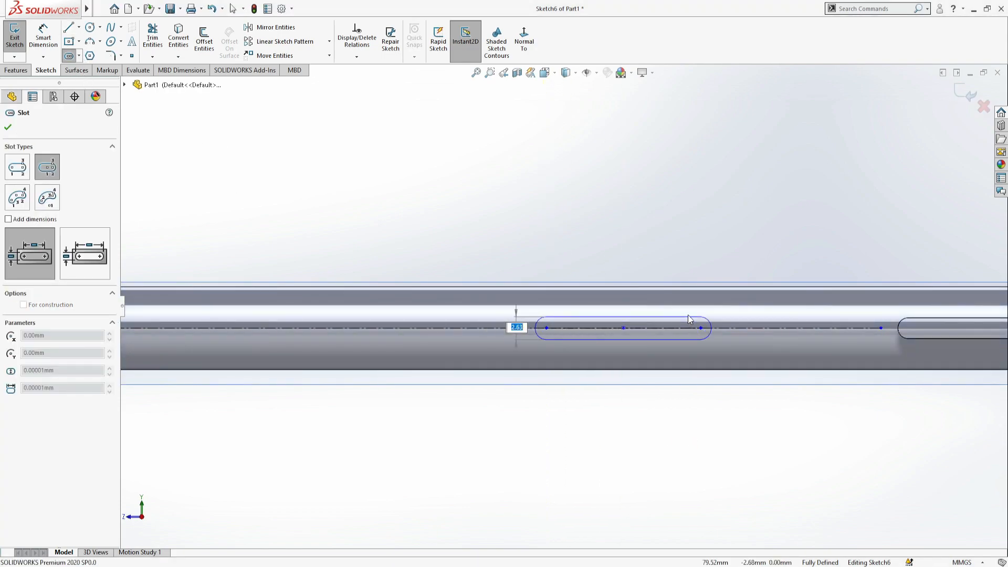
left_click(691, 315)
key("Escape")
- Dimension the new slot with a 1 mm end radius and a 12 mm straight length
left_click(536, 320)
left_click(476, 233)
type("1")
key("Return")
scroll(635, 325, "down", 3)
left_click(625, 313)
left_click(572, 190)
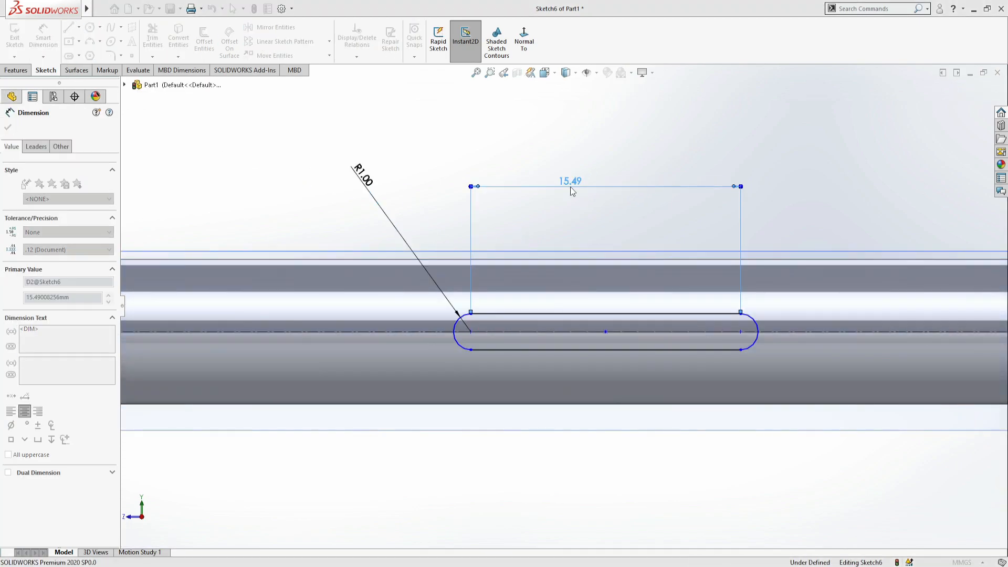
type("12")
key("Return")
scroll(644, 422, "up", 7)
scroll(607, 294, "down", 4)
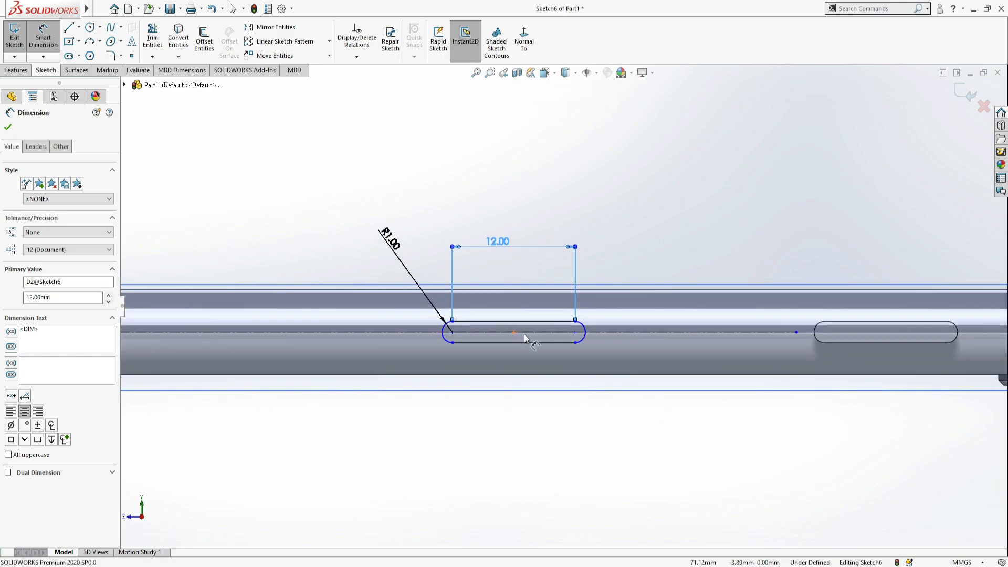
- Dimension the new slot's midpoint 70 mm from the center of the phone's top-end arc
left_click(514, 334)
scroll(735, 330, "up", 3)
left_click(985, 328)
left_click(890, 224)
type("75")
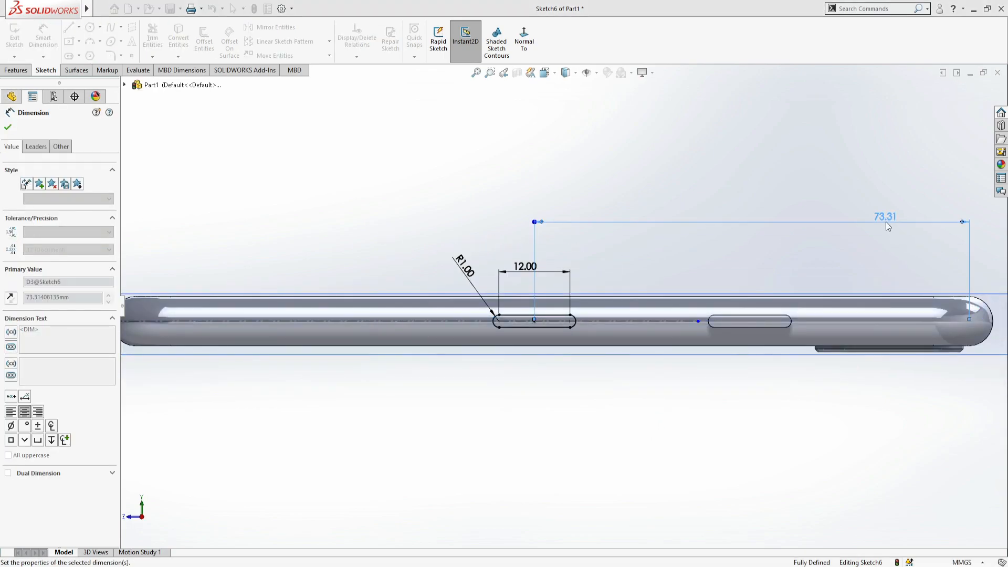
key("Return")
- Set the new slot's straight length to 13 mm
scroll(506, 296, "down", 4)
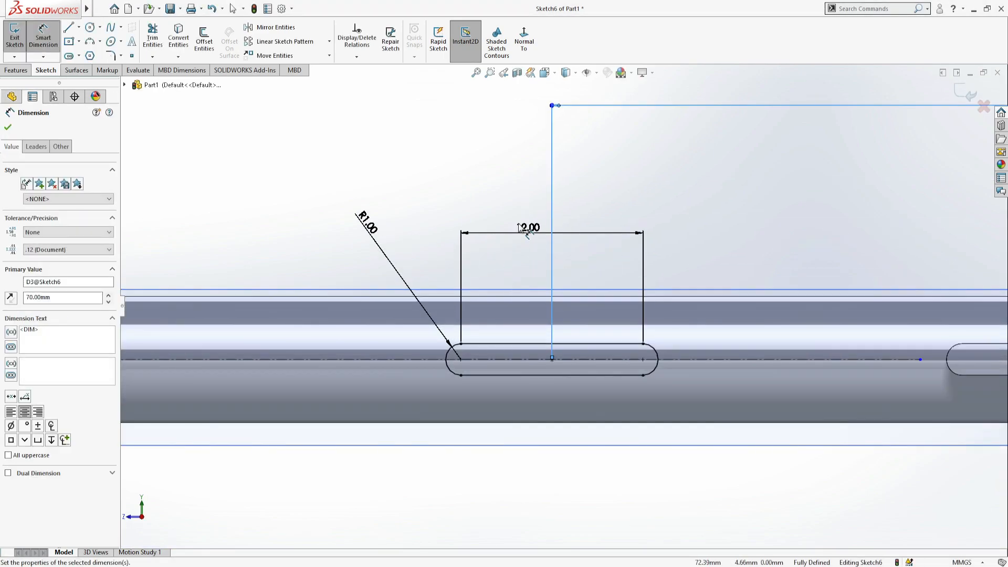
type("13")
key("Return")
scroll(517, 416, "up", 1)
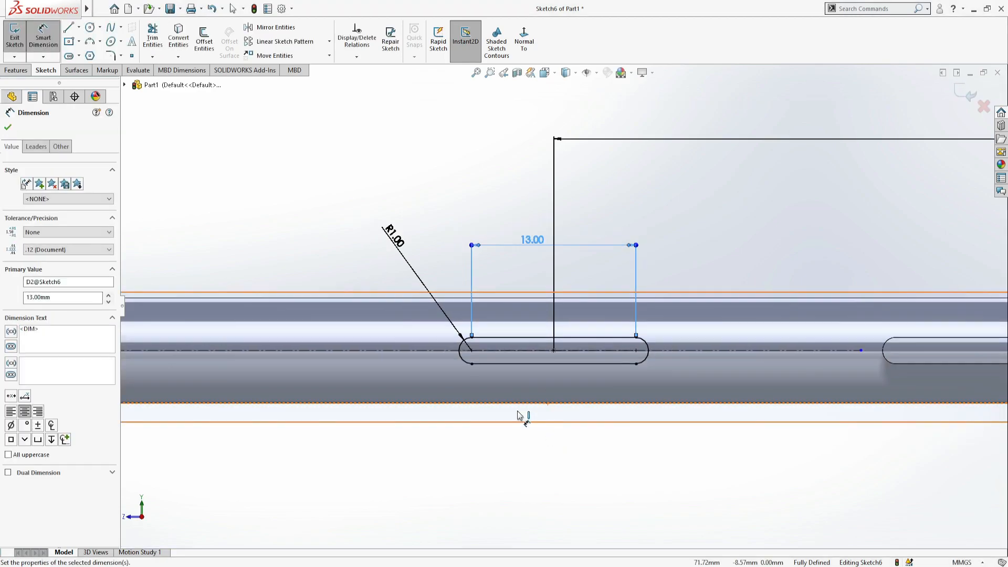
left_click(7, 129)
- Draw a circle on the slot's arc center nearest the phone's bottom and give it a 1.2 mm diameter
key("shift+z")
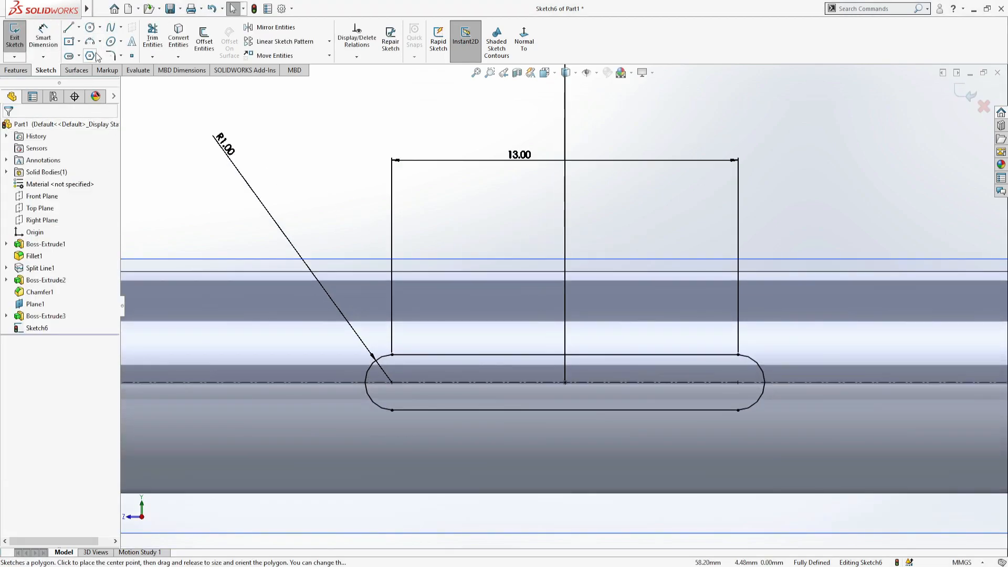
left_click(90, 27)
left_click(392, 382)
left_click(404, 390)
key("Escape")
scroll(413, 384, "down", 2)
left_click(43, 37)
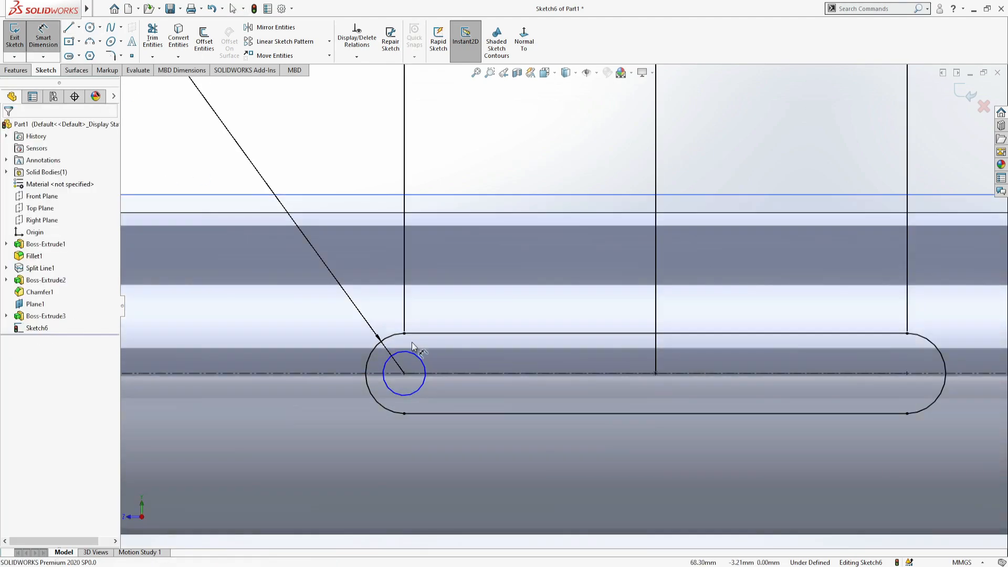
left_click(415, 354)
left_click(492, 157)
type("1.2")
key("Return")
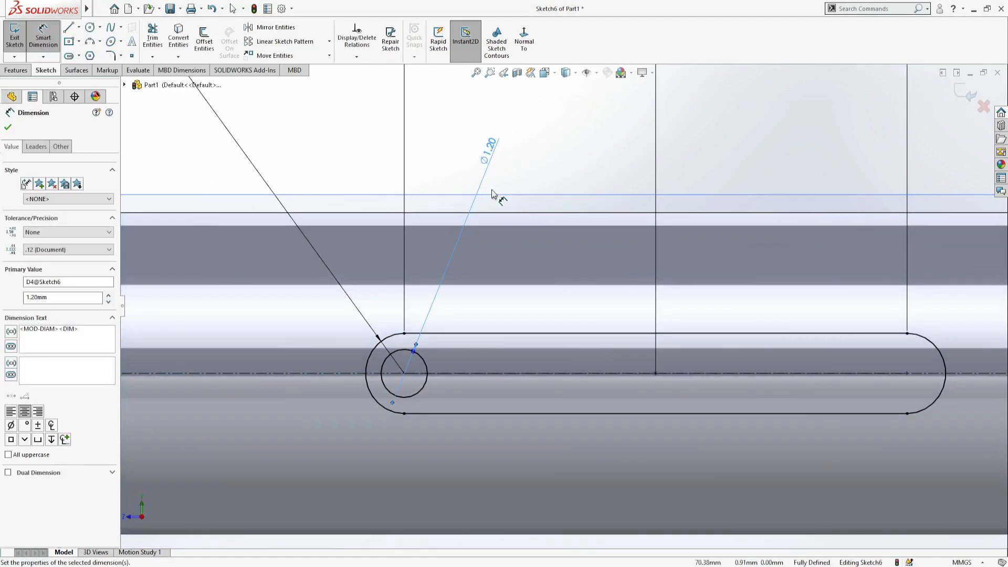
scroll(493, 162, "up", 7)
key("Escape")
- Try to project the slot and circle sketch onto the phone's side face as a projected curve
scroll(572, 281, "down", 2)
left_click(445, 55)
left_click(464, 81)
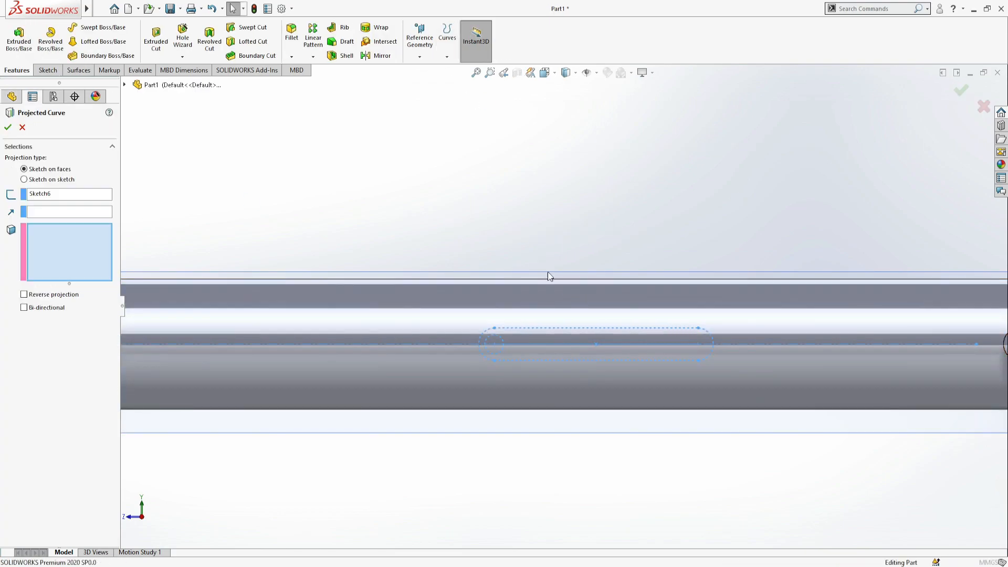
left_click(412, 376)
left_click(7, 127)
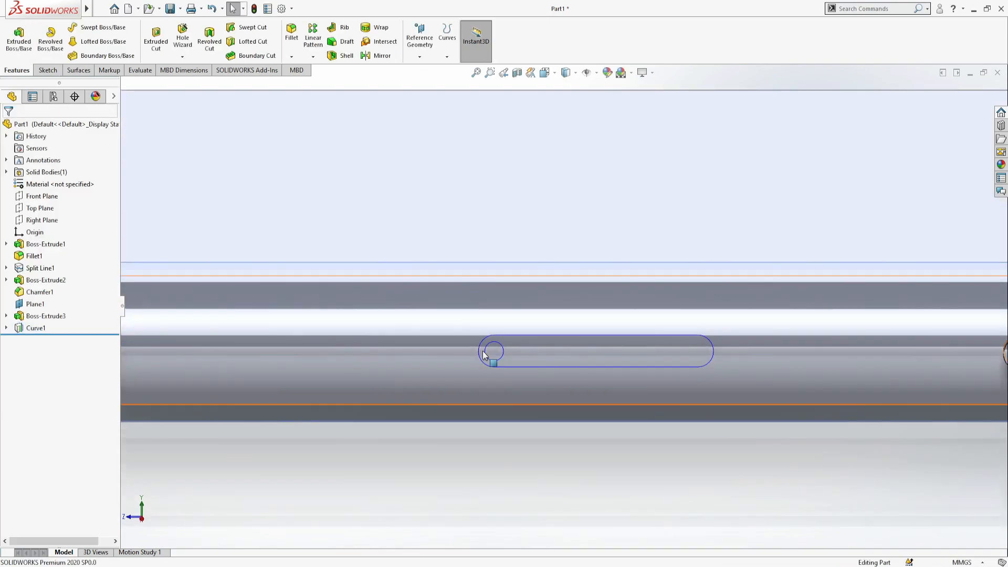
key("ctrl+z")
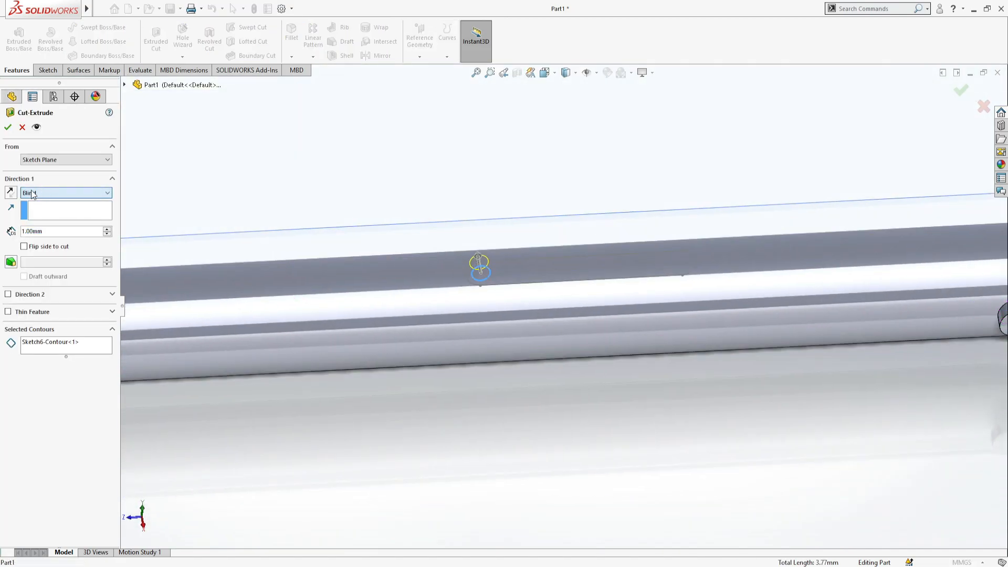
- Cut the 1.2 mm circle through the phone's side with a reversed Through All extruded cut in one direction
left_click(53, 218)
middle_click_drag(344, 344, 349, 301)
left_click(84, 193)
left_click(55, 212)
left_click(11, 193)
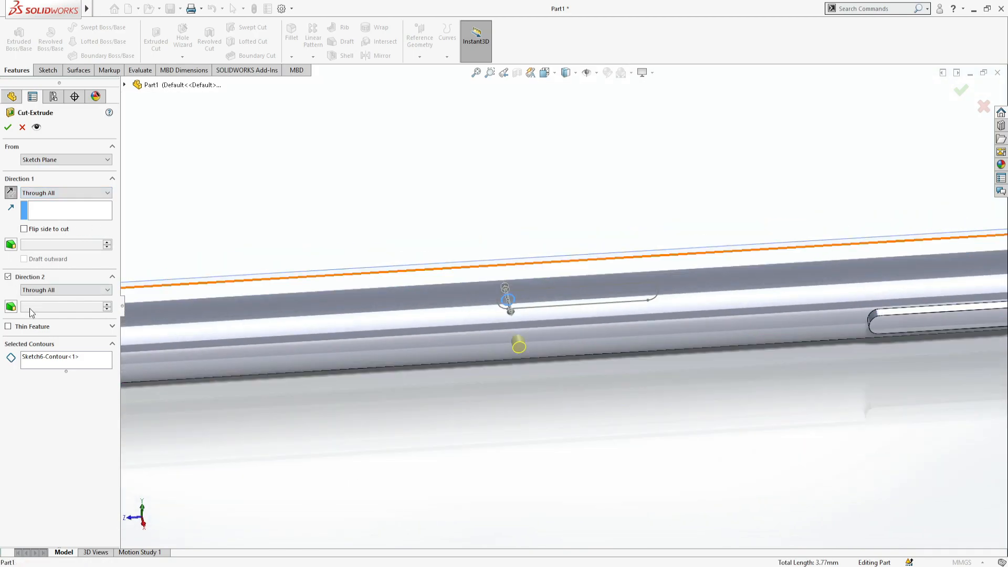
left_click(8, 276)
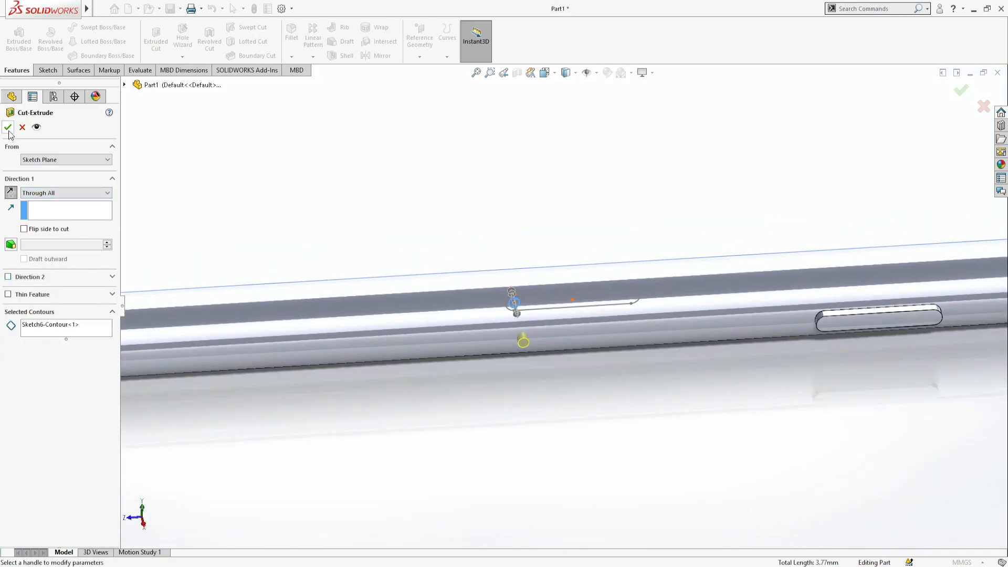
left_click(8, 126)
- Cut the slot contour of the same side sketch as a Through All, one-direction thin feature 0.10 mm thick
middle_click_drag(421, 348, 576, 315)
left_click(7, 328)
left_click(48, 340)
scroll(563, 254, "down", 4)
scroll(546, 309, "up", 3)
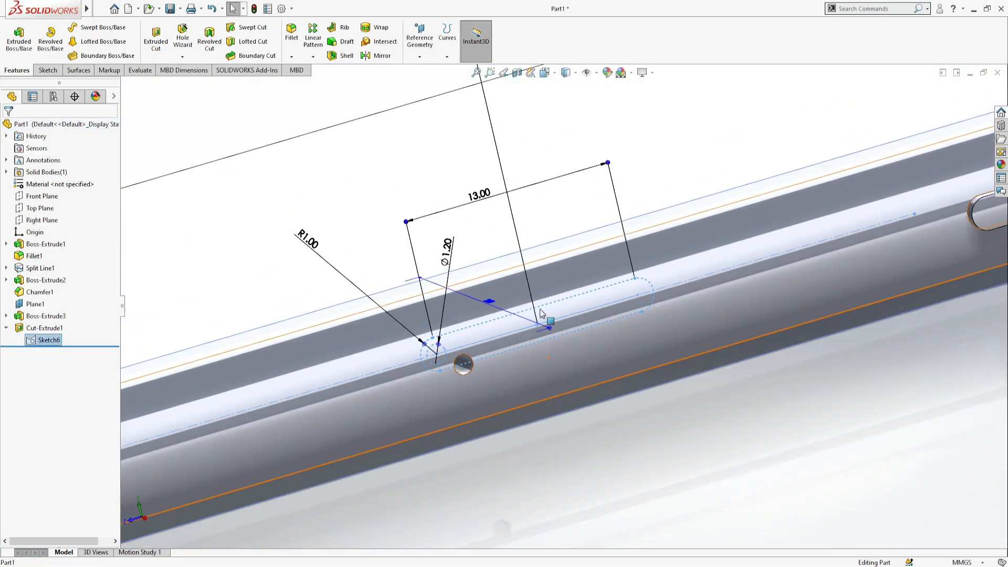
left_click(156, 38)
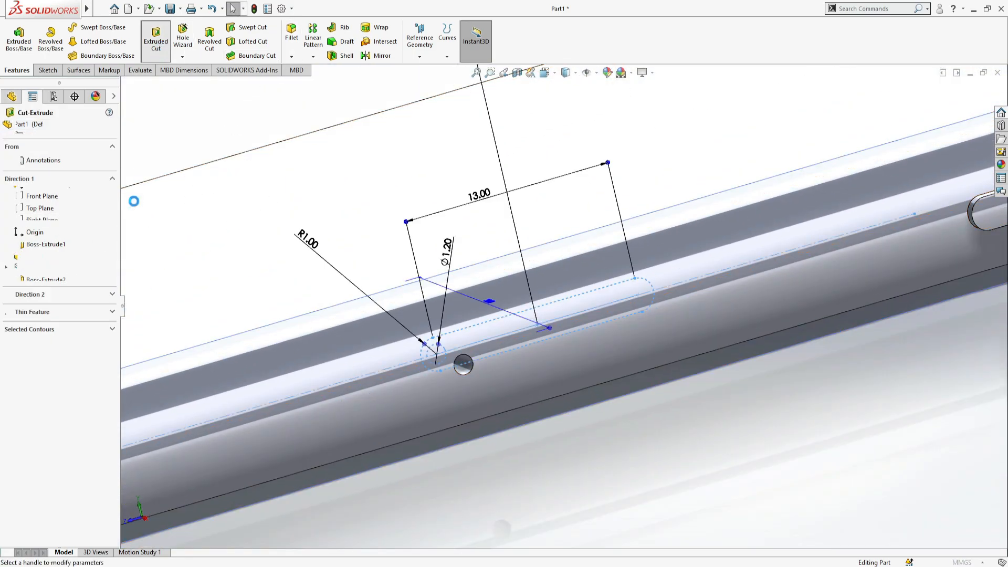
left_click(66, 345)
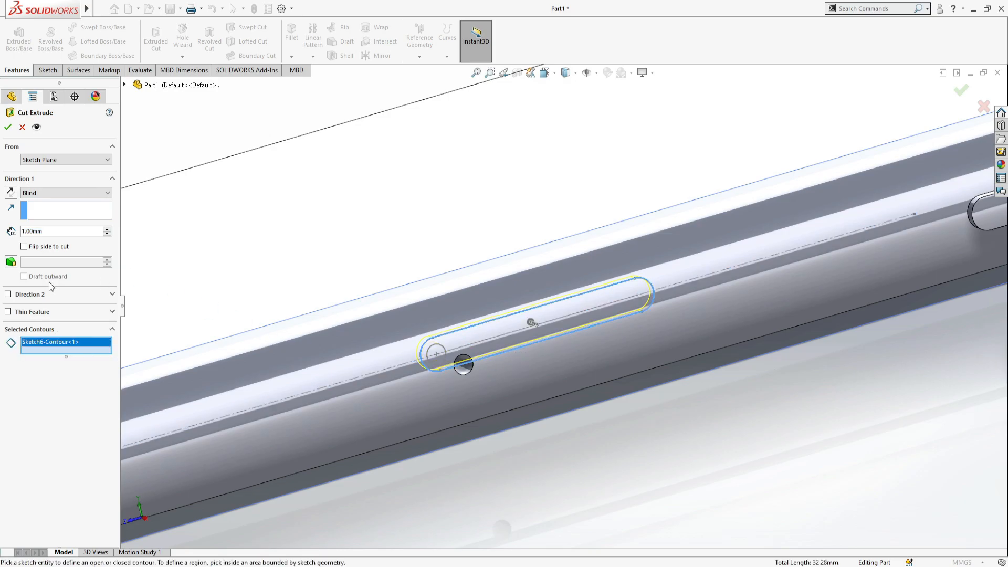
left_click(8, 312)
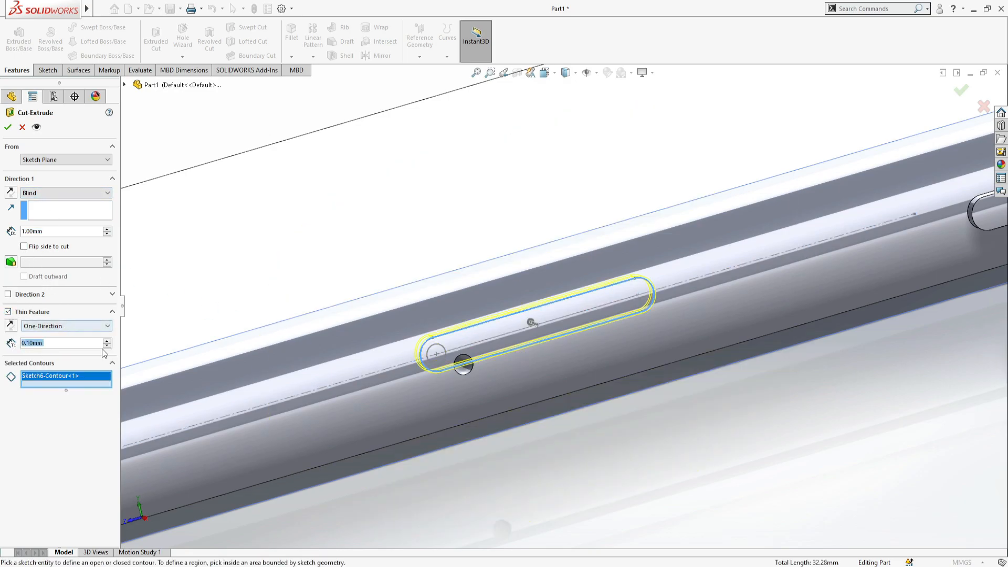
scroll(524, 389, "down", 3)
middle_click_drag(524, 389, 503, 371)
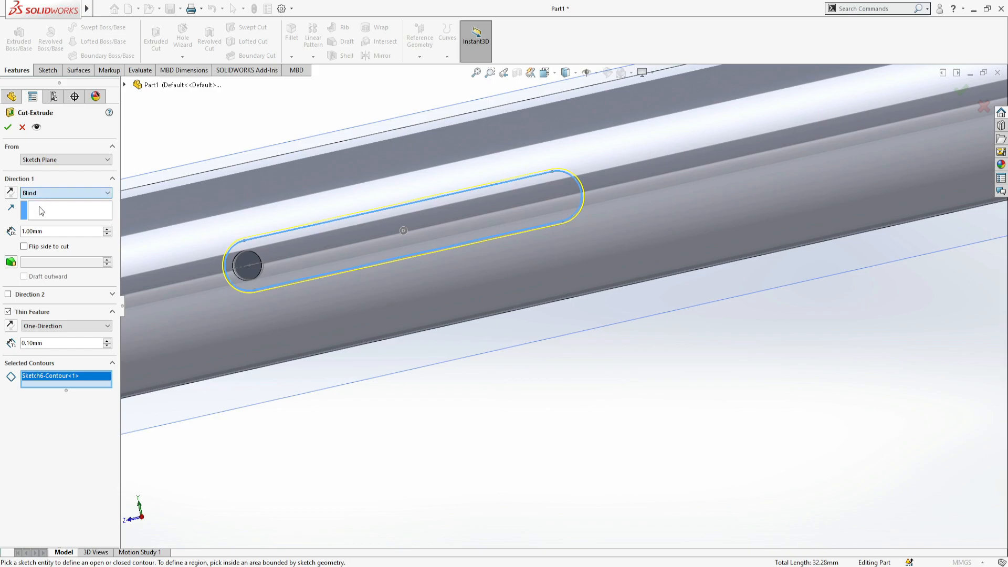
left_click(40, 208)
right_click(179, 270)
left_click(389, 411)
- Edit the thin slot cut and reverse its direction so that it runs into the phone's side
left_click(47, 351)
left_click(126, 320)
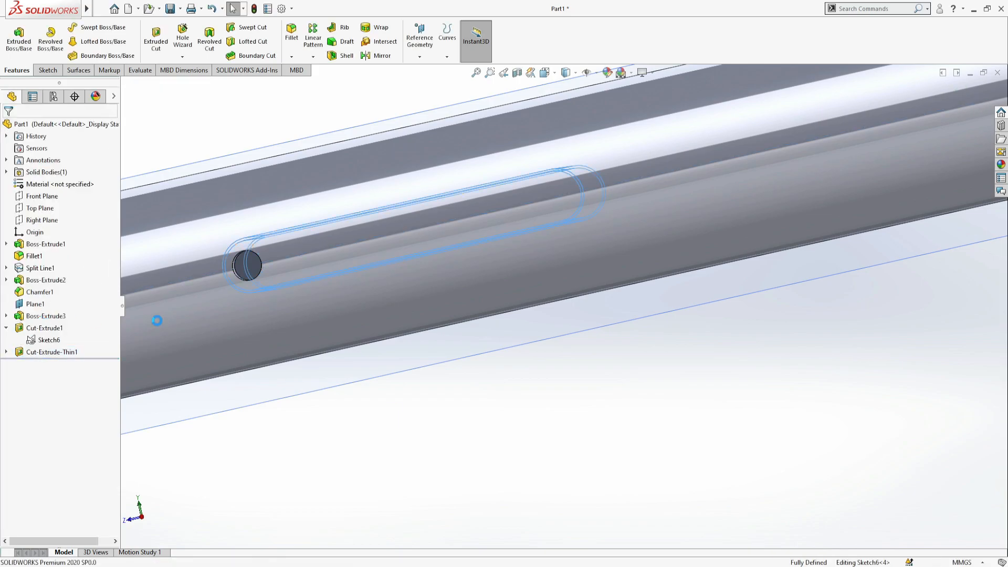
scroll(229, 341, "up", 8)
left_click(13, 193)
left_click(11, 130)
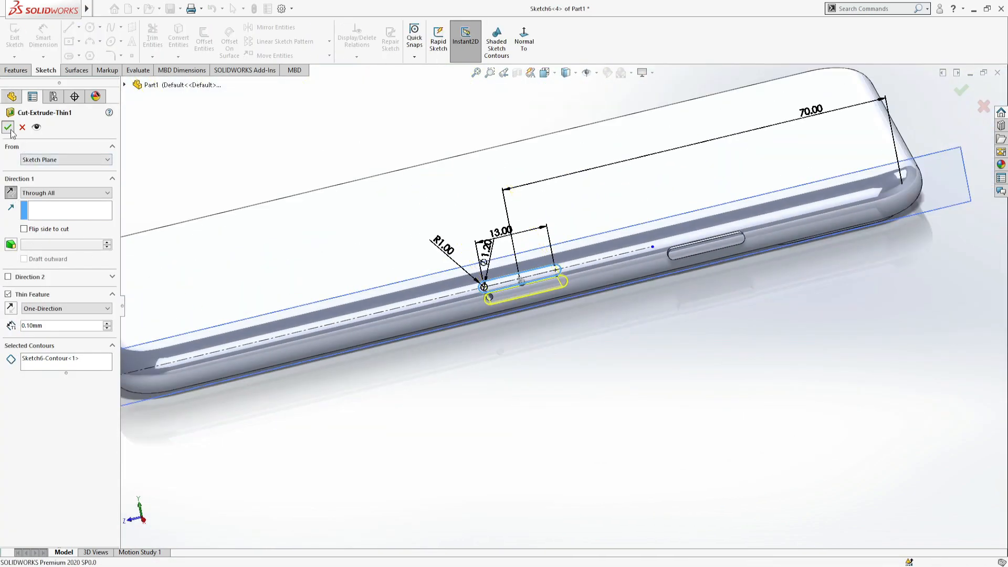
scroll(549, 247, "down", 5)
left_click(7, 328)
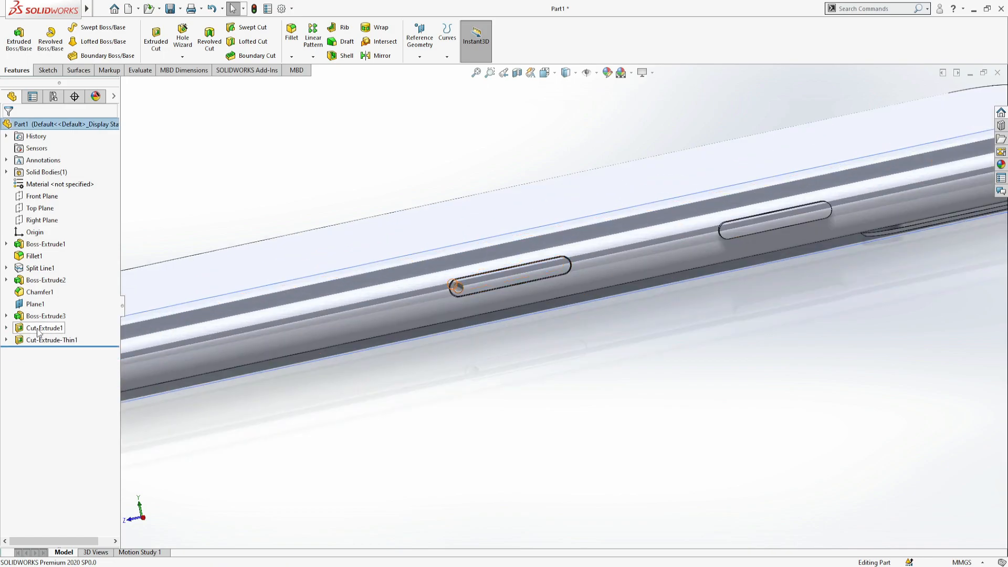
- Start a sketch on the Front Plane and draw a horizontal centerline across the full width of the phone's bottom end
key("f")
middle_click_drag(488, 409, 743, 325)
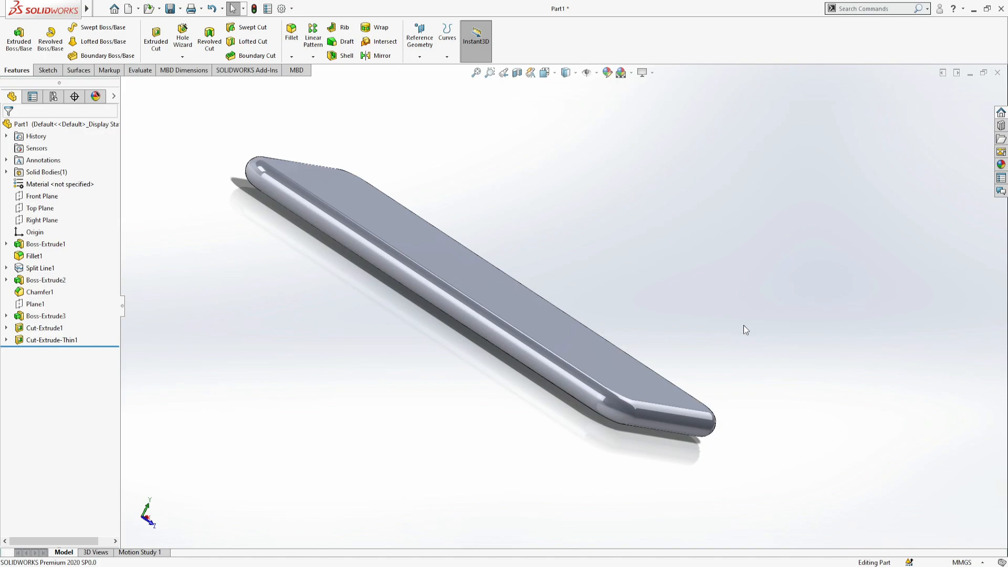
middle_click_drag(764, 361, 639, 349)
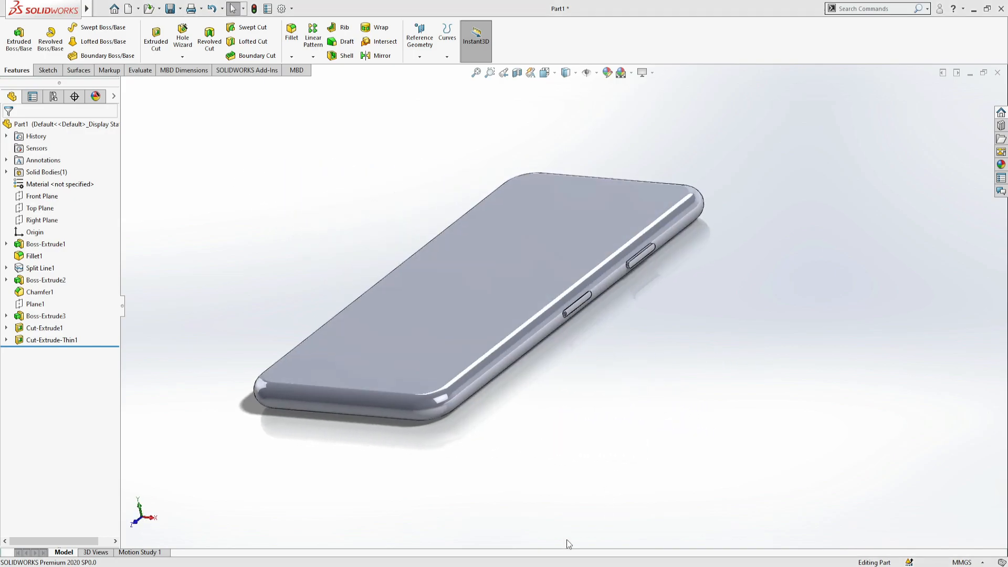
middle_click_drag(525, 391, 622, 342)
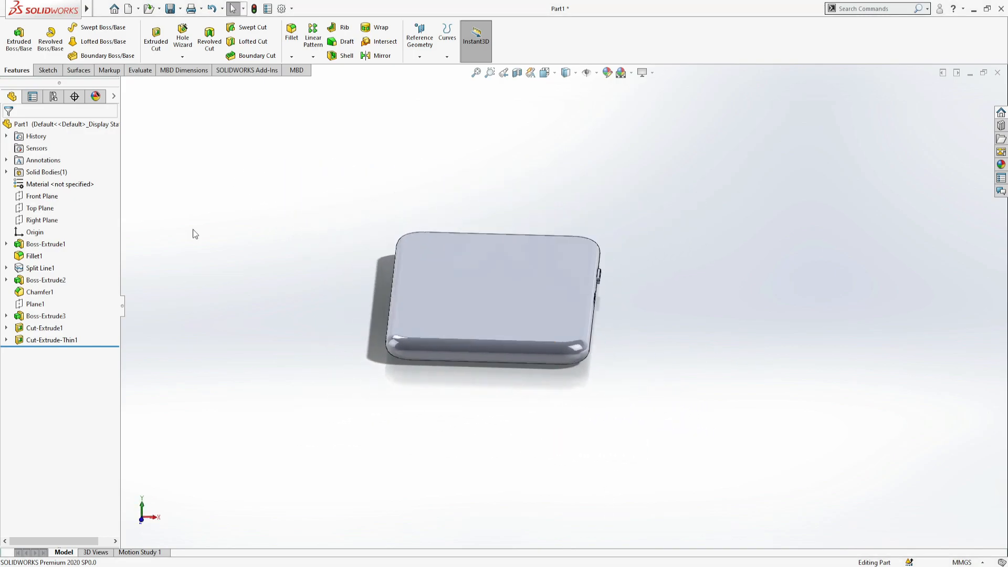
left_click(41, 198)
left_click(48, 183)
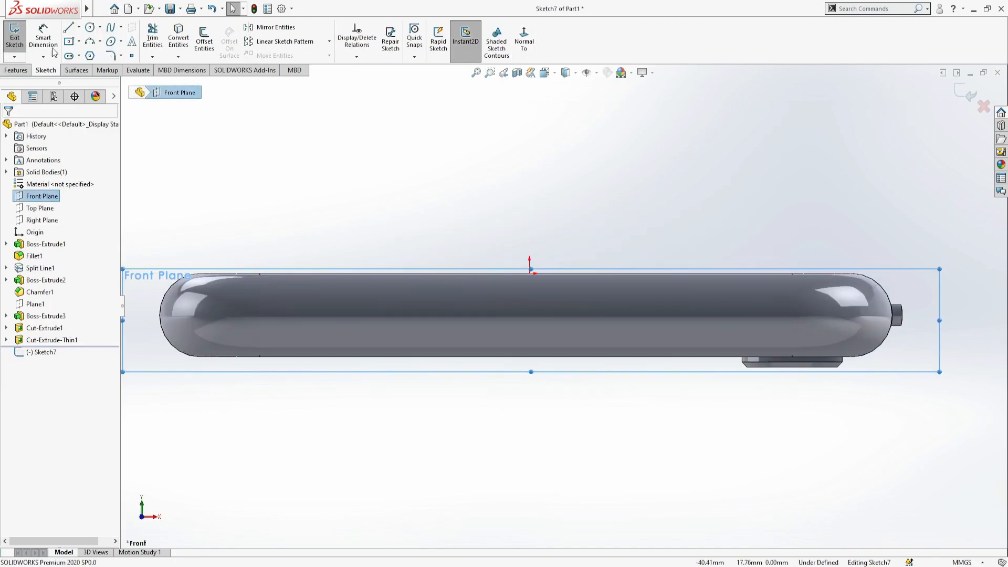
left_click(160, 315)
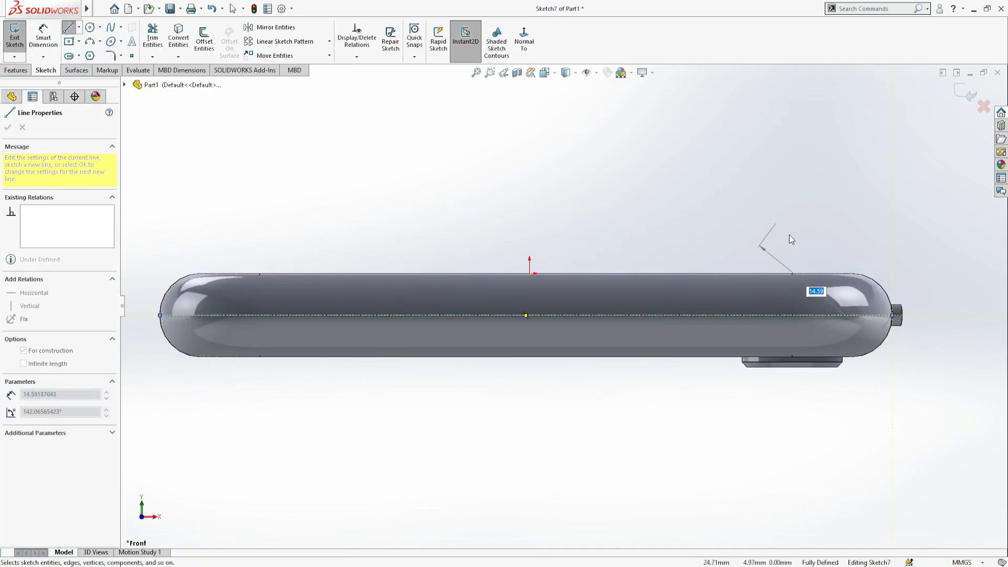
left_click(892, 315)
key("Escape")
- Draw a centerpoint straight slot on the horizontal centerline, centered at its midpoint
left_click(69, 56)
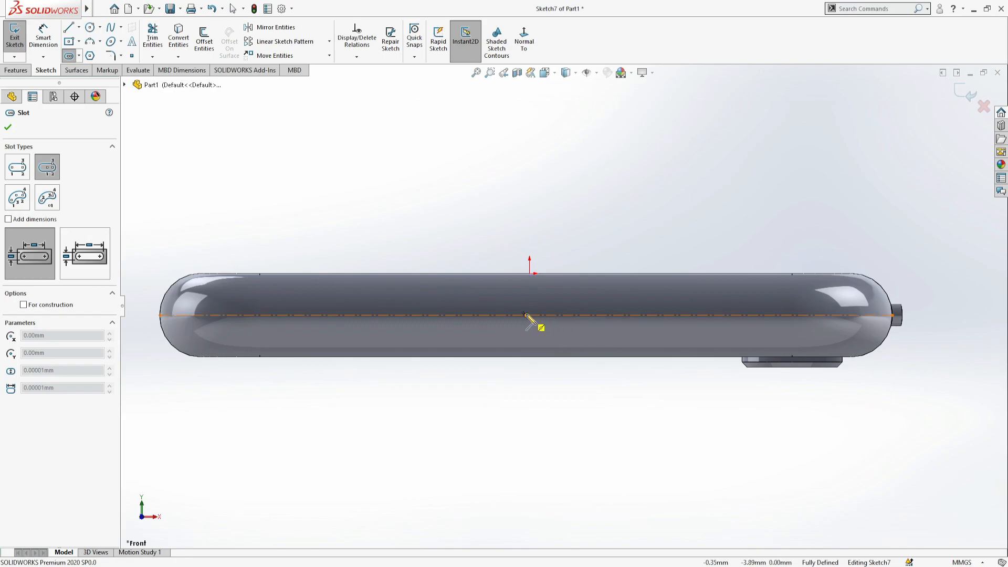
left_click(528, 316)
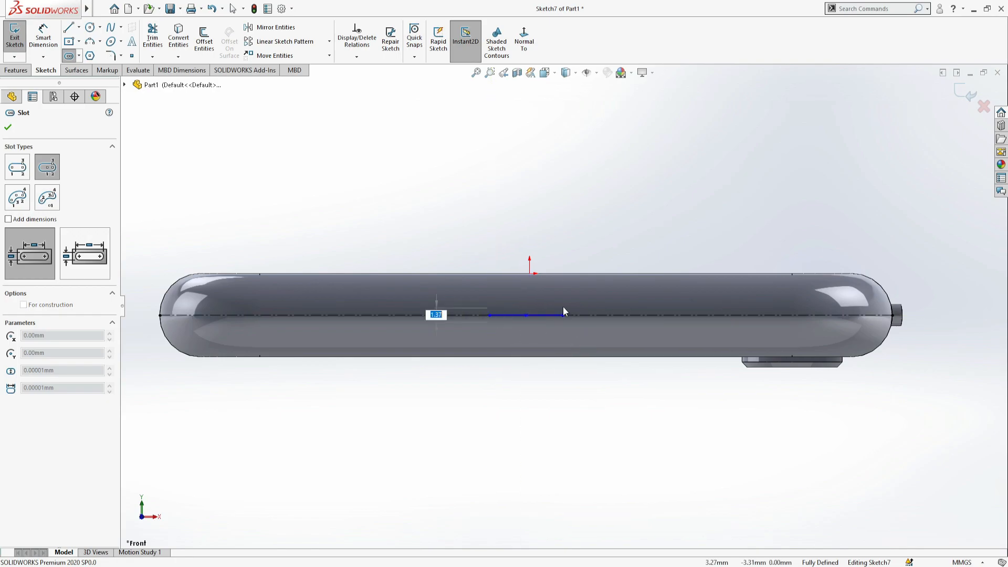
left_click(559, 307)
key("Escape")
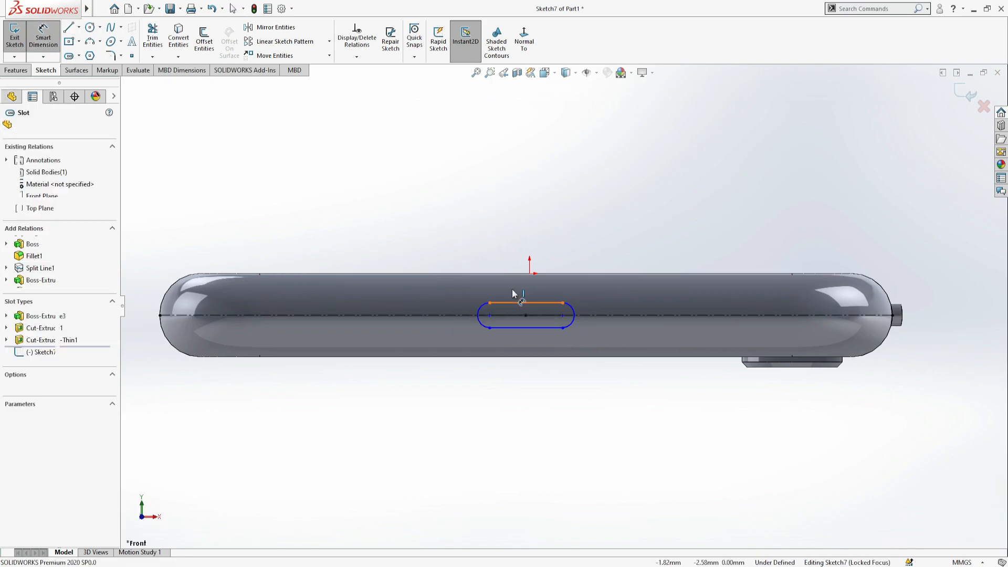
- Set the bottom slot's straight length to 6 mm and its end radius to 1.1 mm
left_click(511, 302)
left_click(511, 234)
type("6")
key("Return")
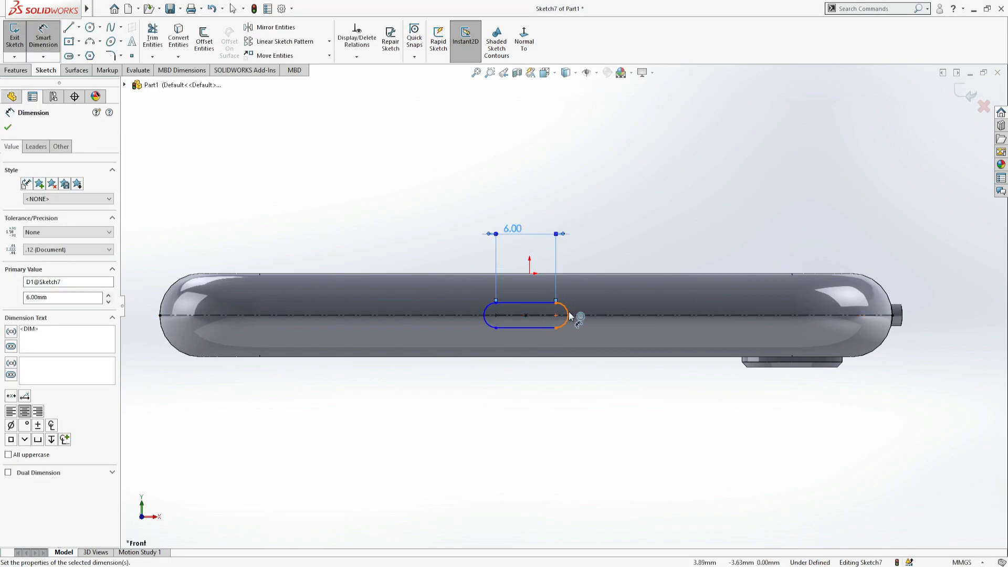
left_click(565, 309)
left_click(604, 220)
type("1.1")
key("Return")
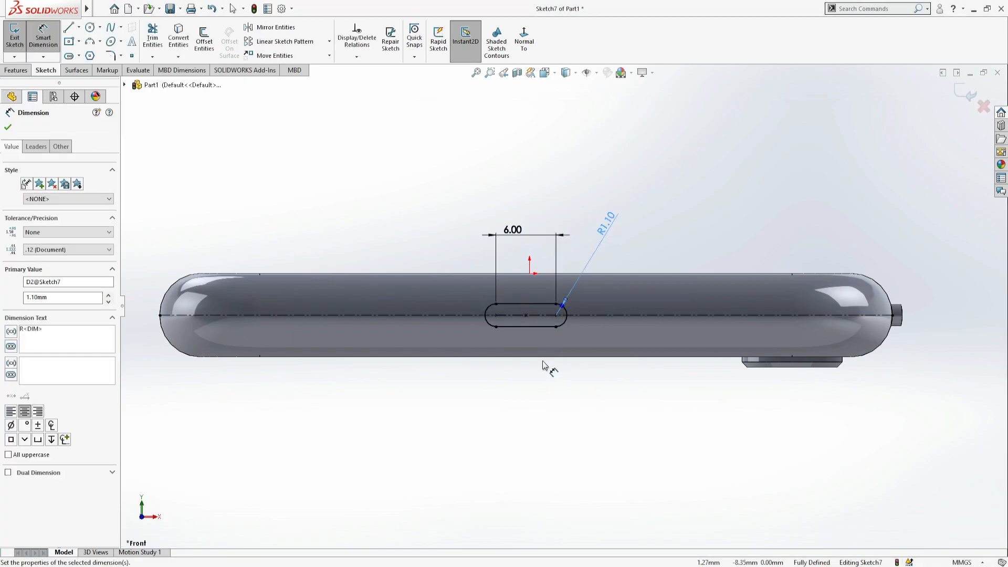
- Draw a circle on the horizontal centerline just left of the bottom slot and set its diameter to 1.2 mm
left_click(91, 32)
scroll(517, 323, "down", 3)
left_click(434, 309)
left_click(441, 318)
left_click(43, 41)
left_click(382, 214)
type("1")
key("Return")
double_click(382, 214)
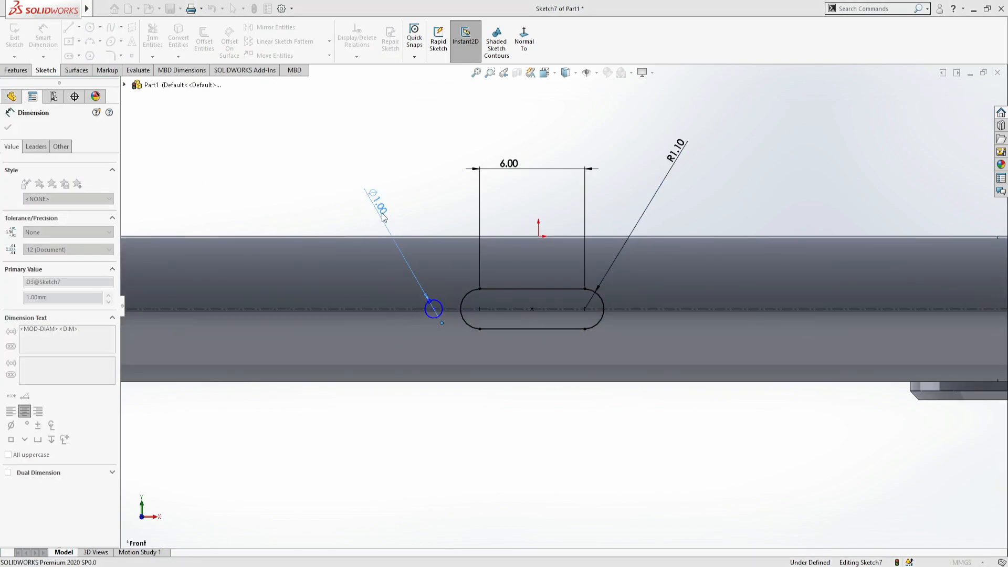
type("1.2")
key("Return")
- Draw a vertical centerline about 11.7 mm long upward from the center of the bottom slot
scroll(423, 275, "up", 5)
scroll(181, 100, "down", 4)
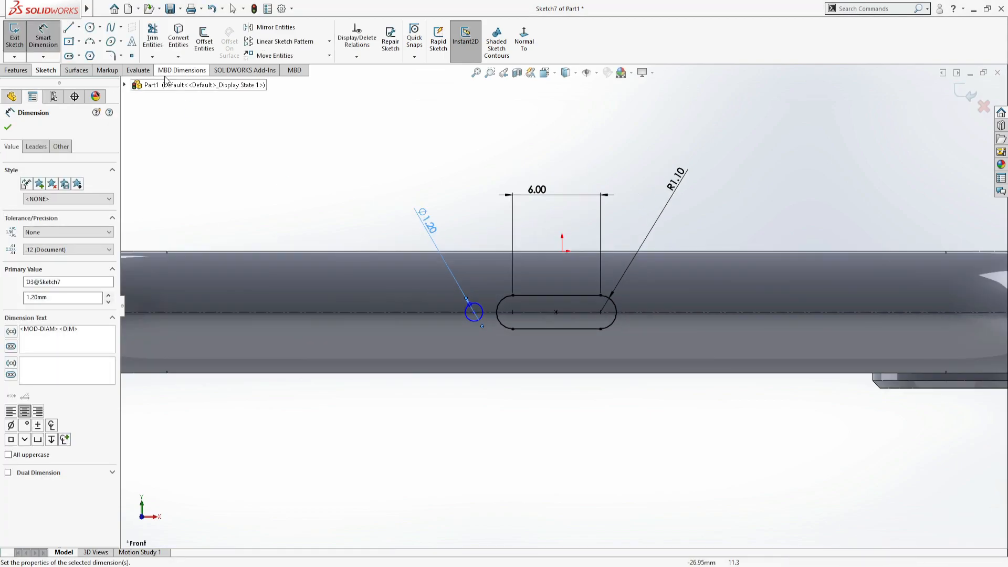
left_click(68, 27)
left_click(556, 312)
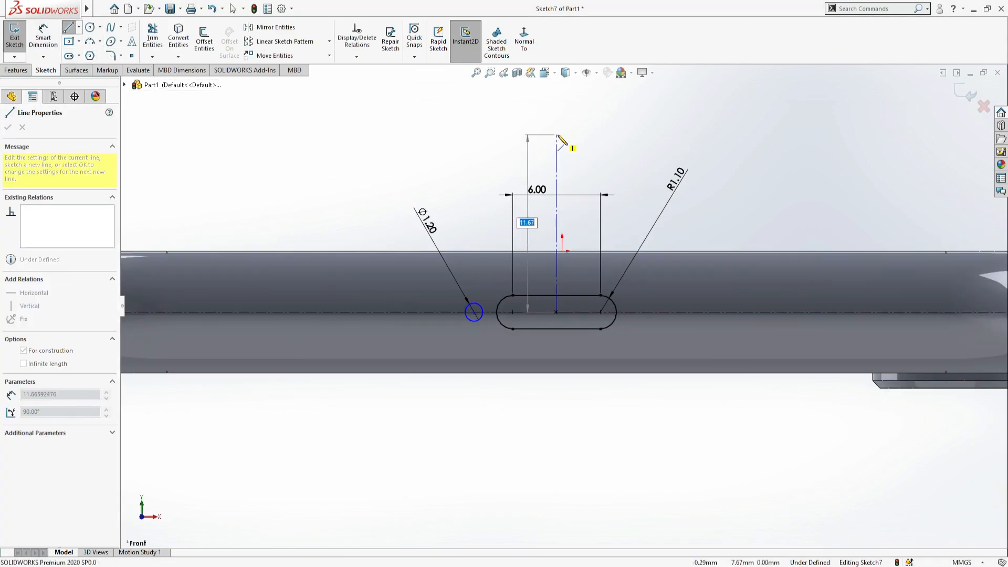
left_click(556, 135)
key("Escape")
- Dimension the small circle's center 2.5 mm from the slot's nearest arc center
left_click(513, 313)
left_click(474, 311)
left_click(472, 187)
type("1.5")
key("Return")
double_click(494, 186)
type("2.5")
key("Return")
- Draw a second circle of 1.2 mm diameter on the horizontal centerline, farther from the slot than the first circle
scroll(559, 259, "up", 3)
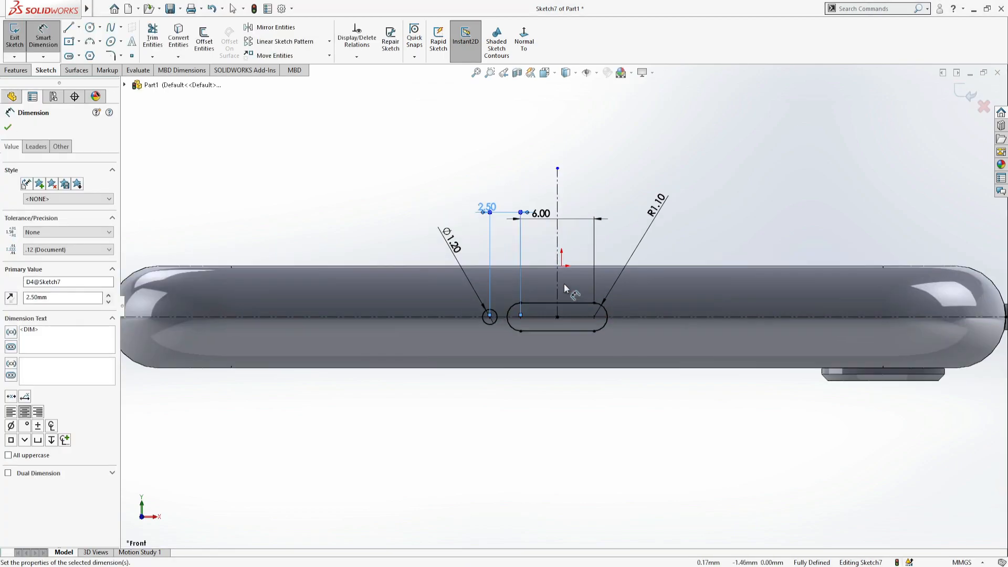
scroll(545, 309, "down", 2)
left_click(90, 29)
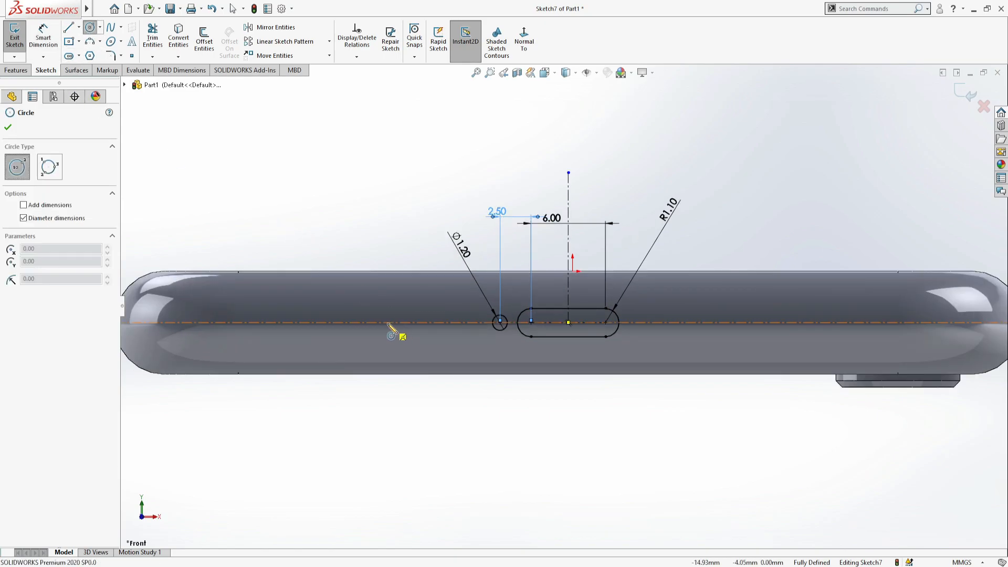
left_click(387, 323)
type("1.2")
key("Return")
- Set the center distance between the two small circles to 8 mm
left_click(43, 36)
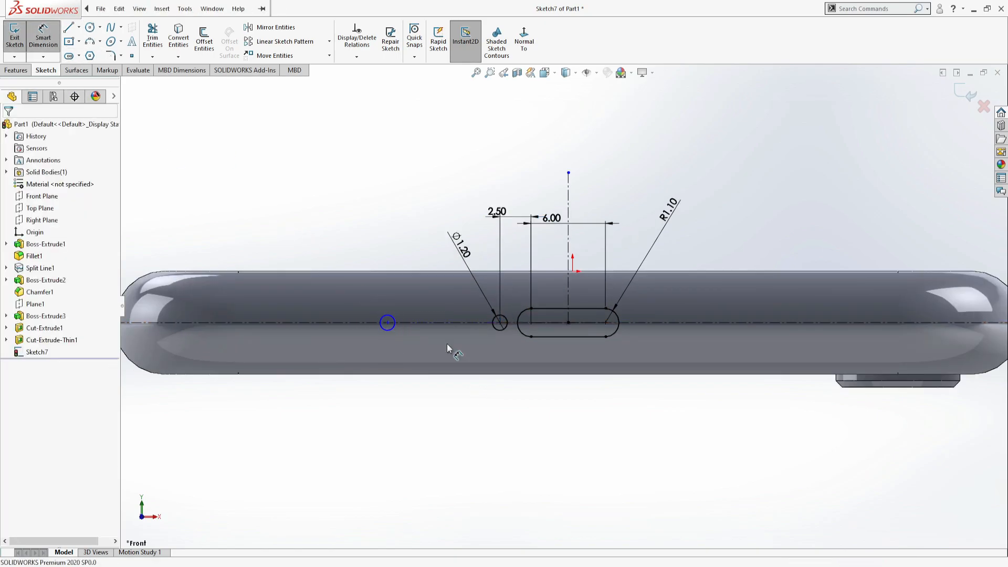
scroll(386, 316, "down", 3)
left_click(393, 329)
left_click(589, 329)
left_click(479, 146)
type("10")
key("Return")
scroll(487, 254, "up", 4)
double_click(508, 225)
type("8")
key("Return")
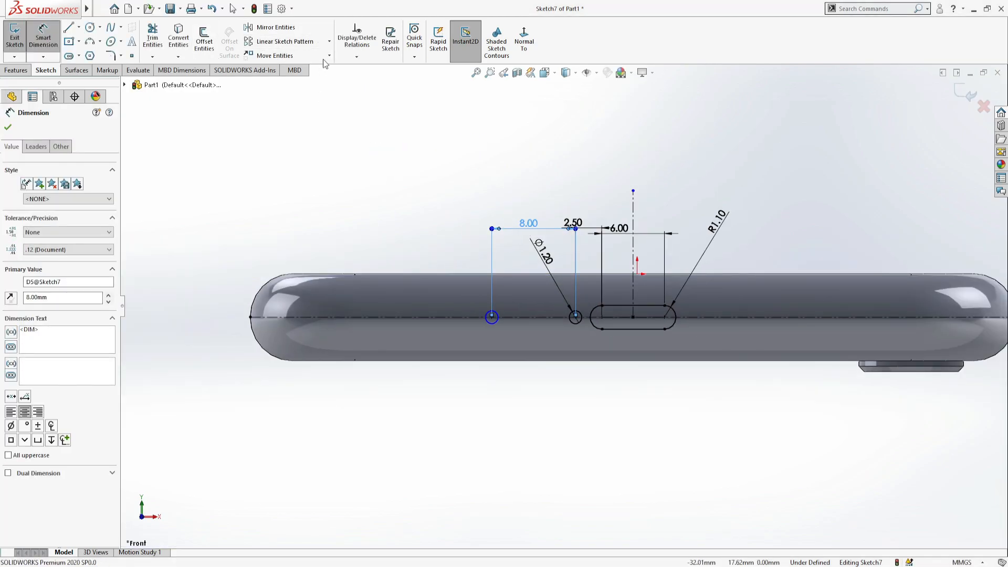
- Pattern the outer circle linearly along the reversed X-axis, away from the slot, with 6 instances spaced 2.3 mm apart
left_click(286, 41)
left_click(11, 160)
left_click(56, 176)
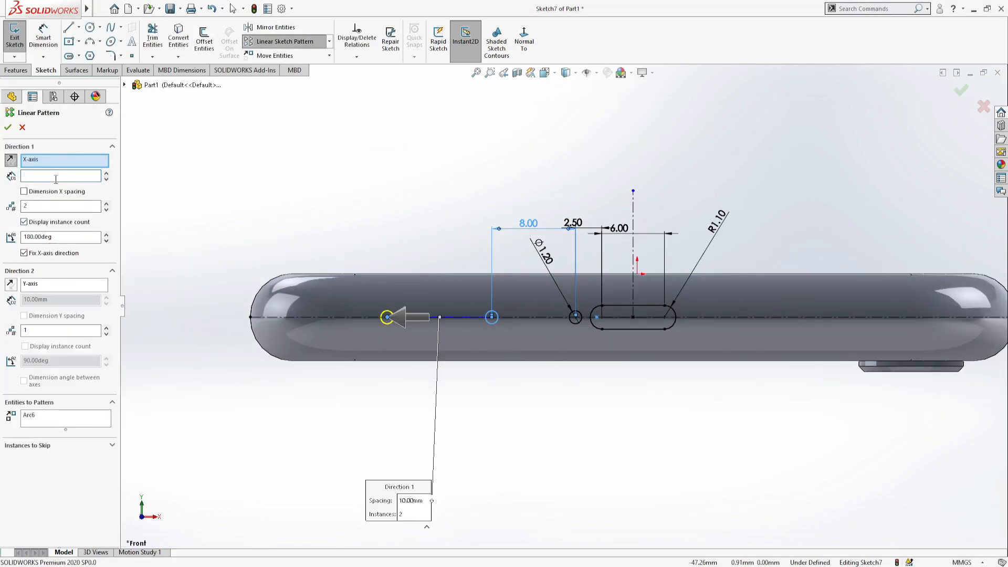
type("2")
key("Return")
scroll(506, 302, "down", 3)
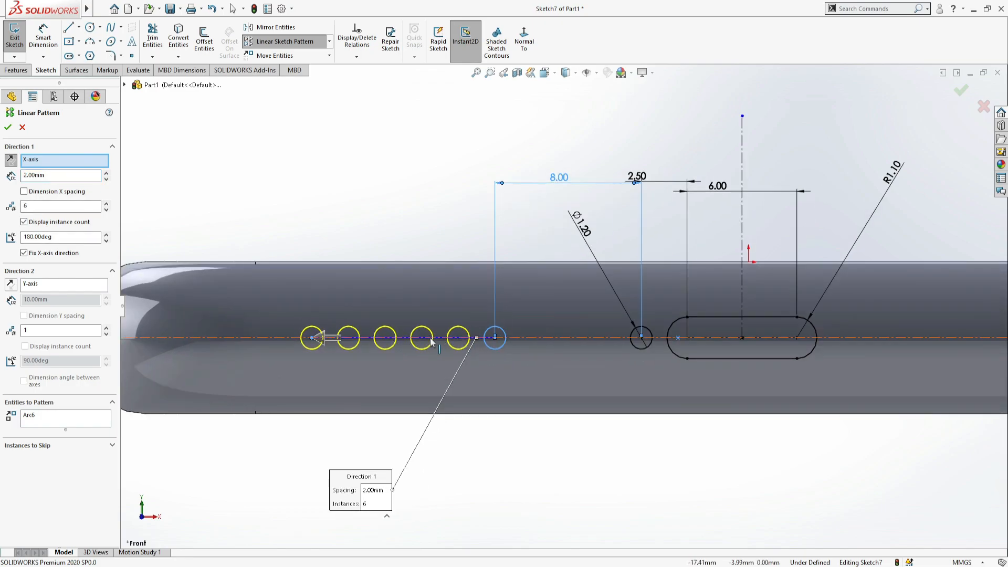
scroll(564, 305, "up", 4)
scroll(554, 309, "down", 2)
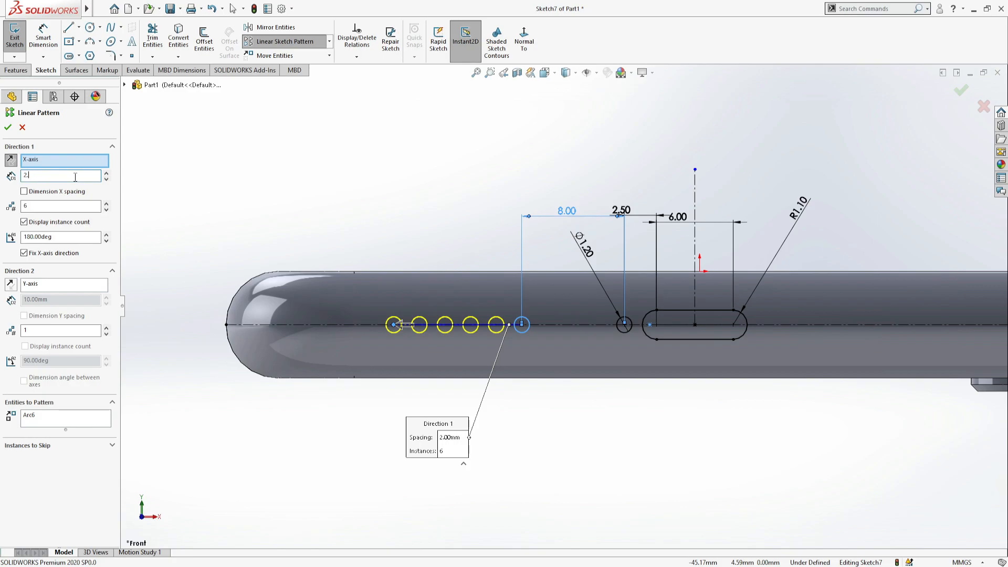
scroll(562, 307, "up", 2)
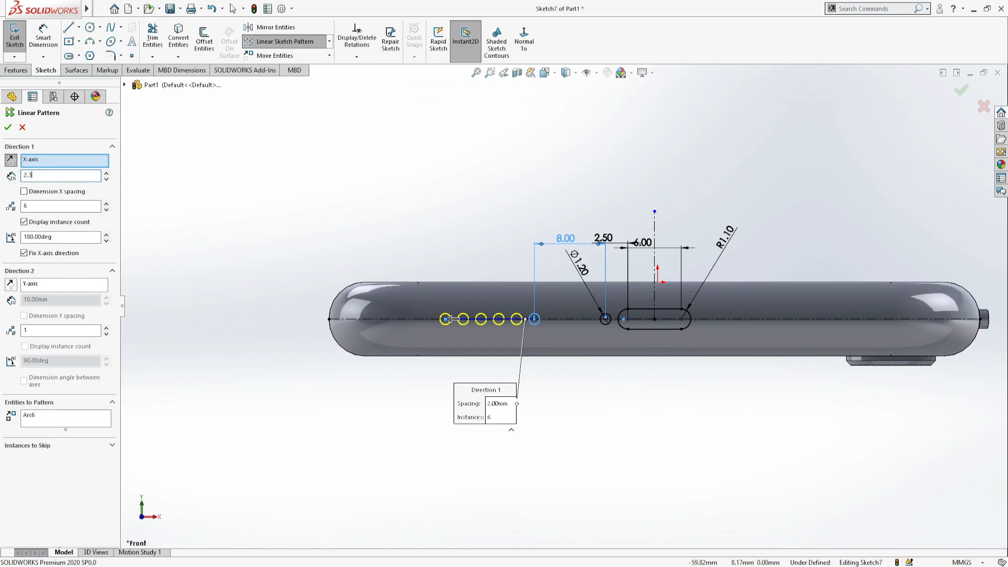
left_click(4, 124)
scroll(543, 301, "down", 3)
left_click_drag(544, 301, 254, 347)
scroll(237, 226, "up", 2)
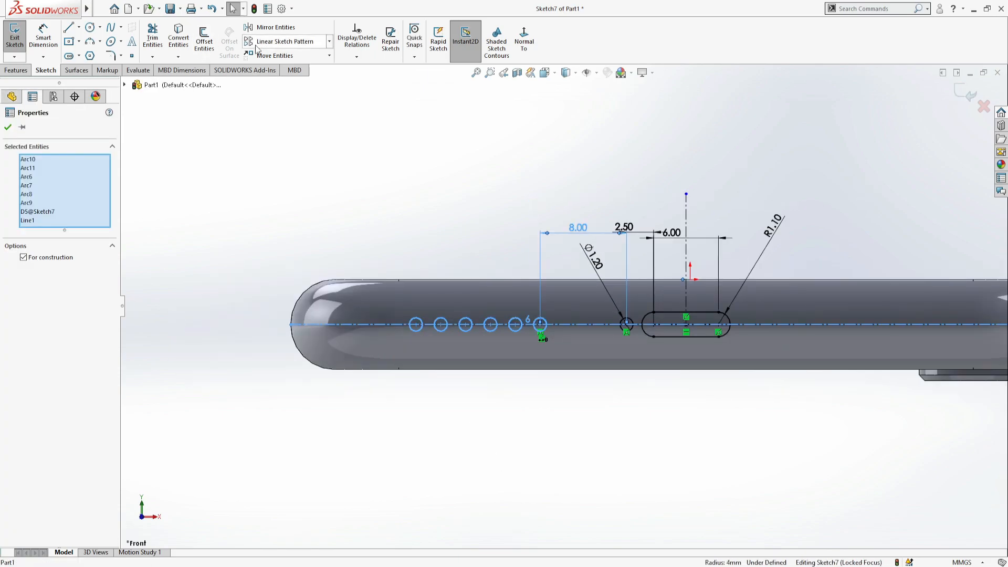
key("Escape")
- Mirror the row of six patterned circles about the vertical centerline to the other side of the slot
scroll(647, 312, "up", 2)
left_click(273, 27)
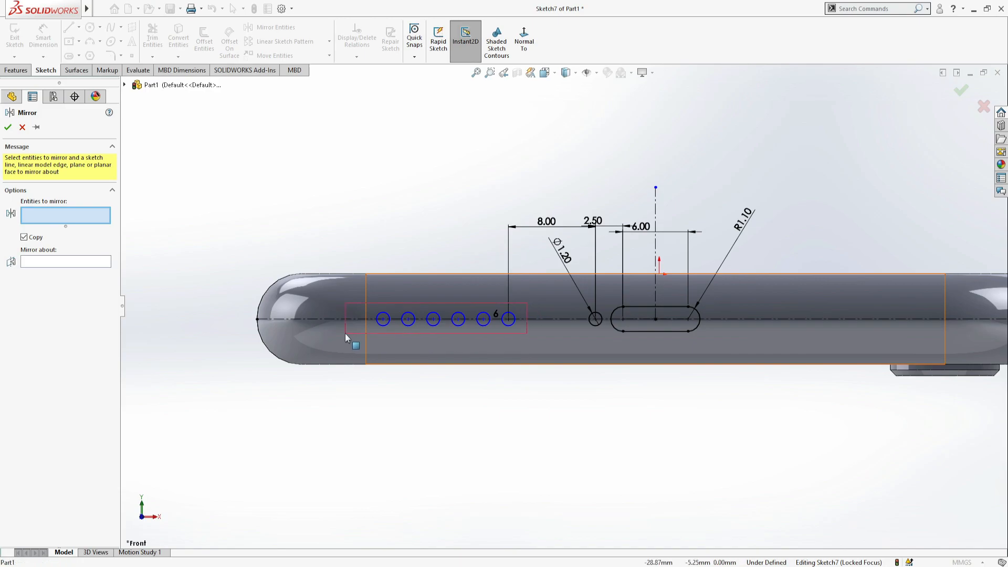
left_click(654, 288)
scroll(563, 305, "up", 3)
left_click(8, 127)
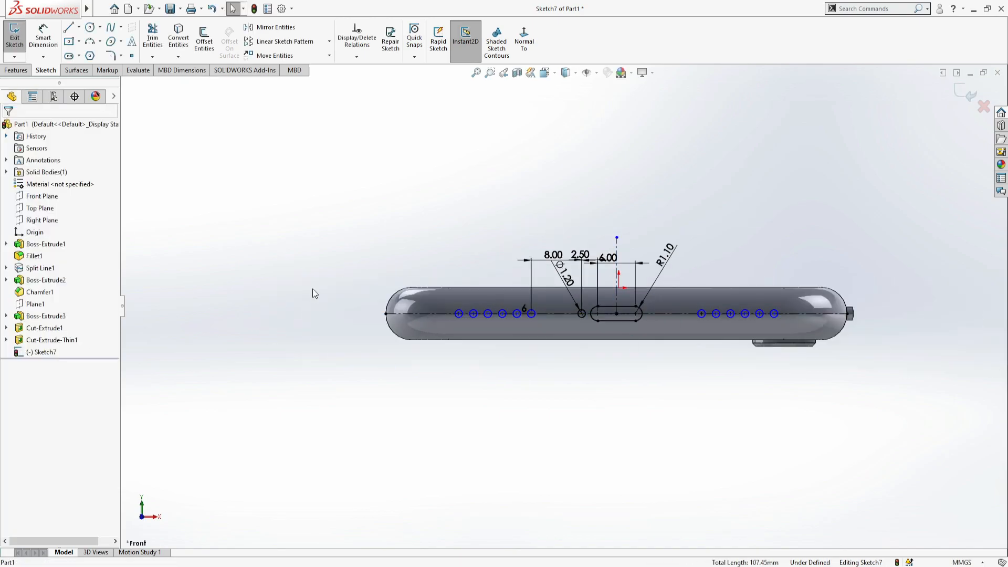
- Finish the sketch and cut-extrude its port slot and small holes blind into the phone's bottom end, reversing the cut direction
middle_click_drag(389, 273, 387, 292)
scroll(387, 292, "up", 2)
left_click(16, 37)
left_click(156, 38)
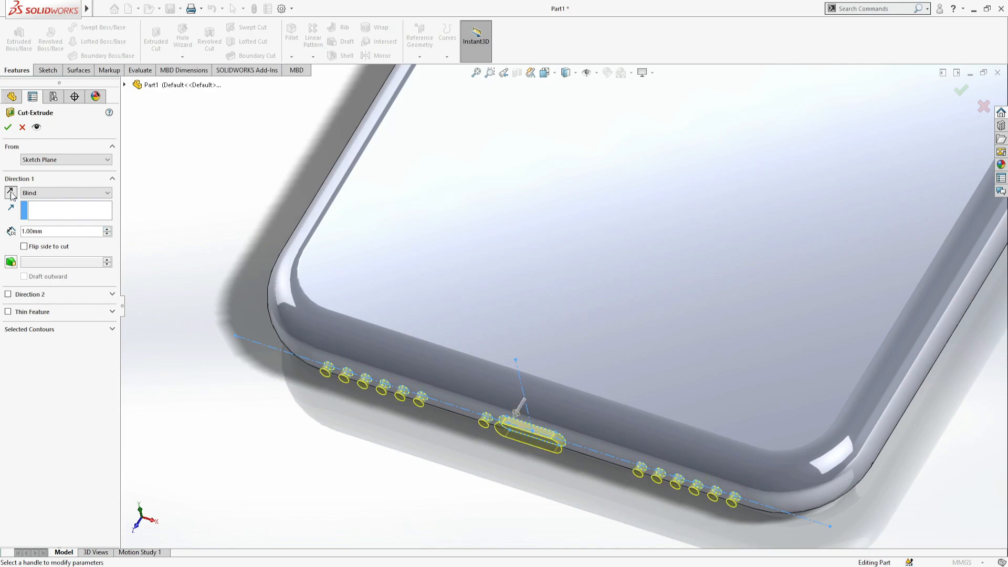
left_click(11, 192)
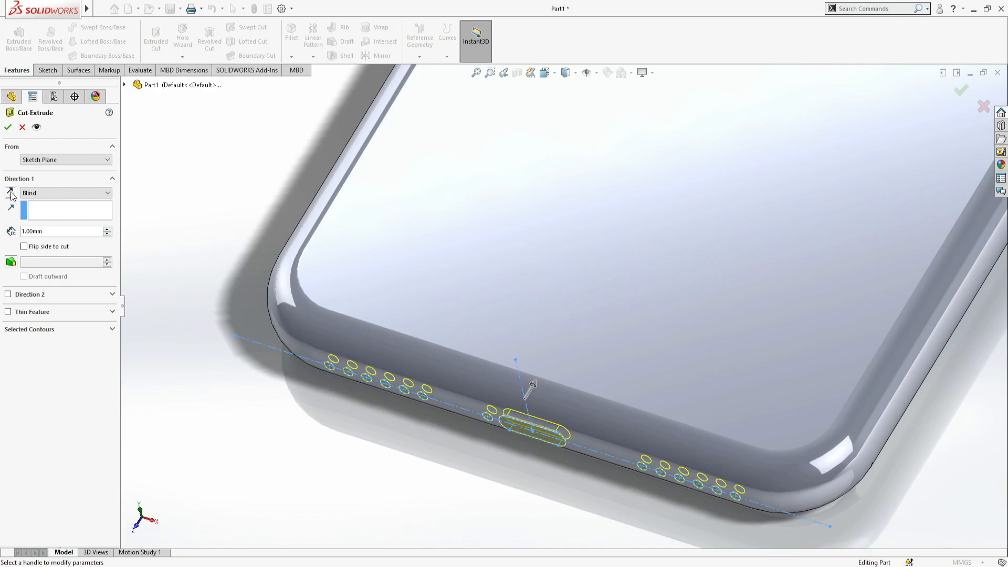
left_click(106, 229)
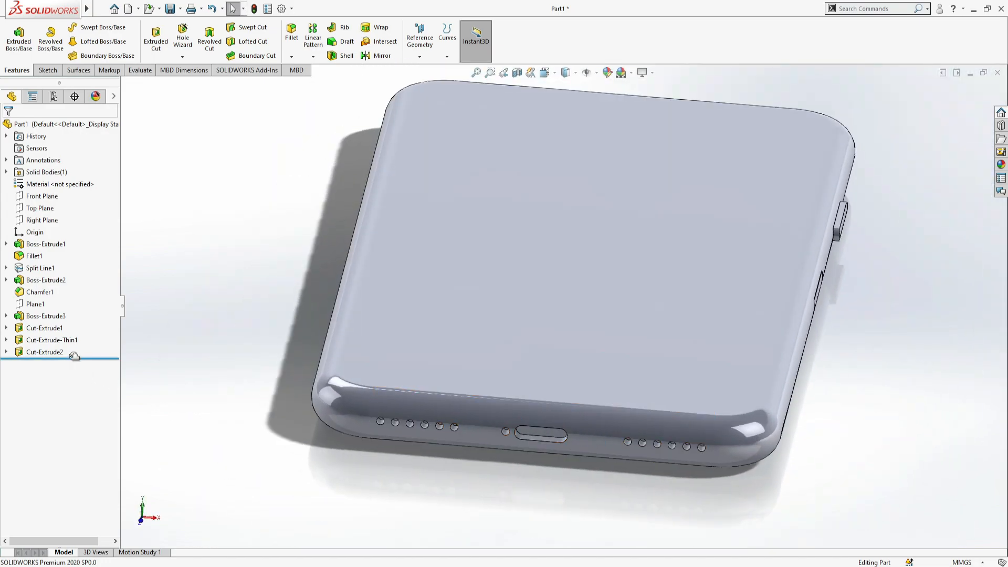
- Edit the port cut's sketch to mirror the small circle beside the slot about the vertical centerline, and rebuild the cut
left_click(57, 353)
left_click(74, 320)
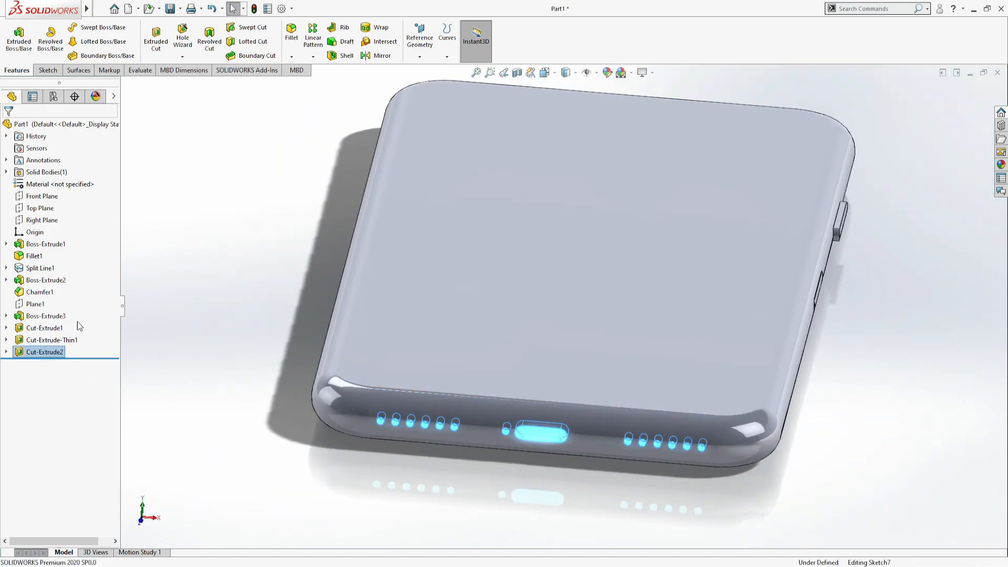
scroll(550, 452, "down", 7)
left_click(393, 380)
left_click(274, 28)
left_click(99, 261)
left_click(518, 315)
left_click(8, 127)
scroll(448, 373, "up", 5)
left_click(16, 38)
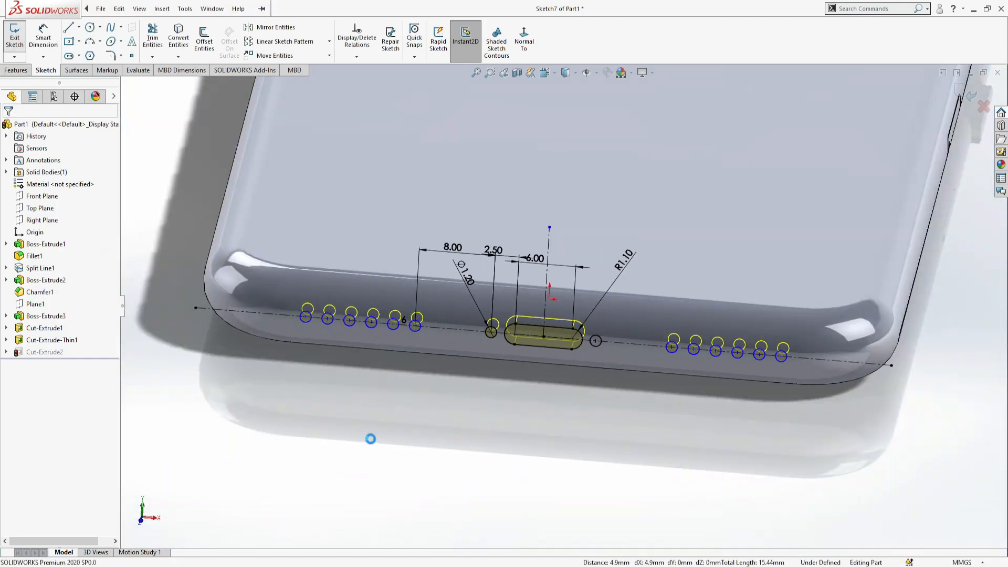
- Chamfer the outer edge of the charging port slot by 0.5 mm at 45 degrees
left_click(296, 59)
left_click(304, 80)
left_click(535, 345)
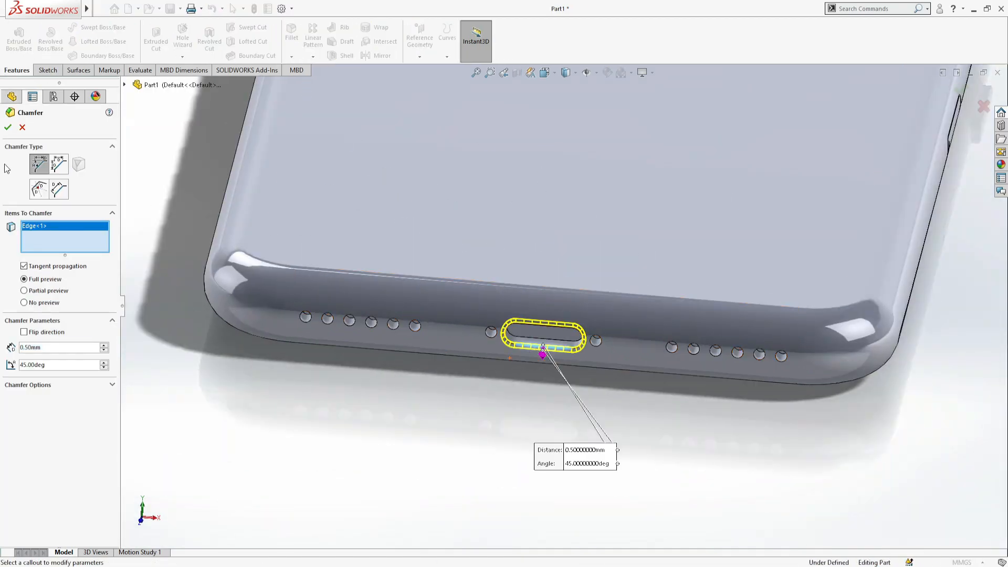
left_click(8, 127)
scroll(498, 402, "up", 7)
middle_click_drag(558, 351, 573, 322)
scroll(568, 358, "down", 8)
scroll(573, 320, "up", 2)
- Edit the port cut's sketch to set the spacing between the small circle and the slot's arc center to 3 mm
left_click(6, 352)
left_click(41, 353)
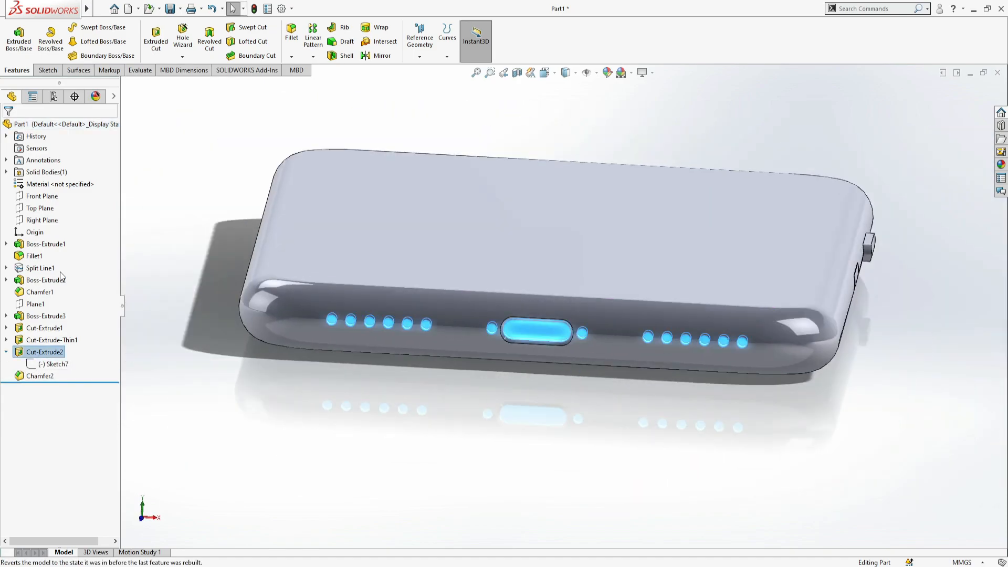
left_click(64, 275)
scroll(531, 287, "down", 5)
double_click(412, 195)
type("3")
key("Return")
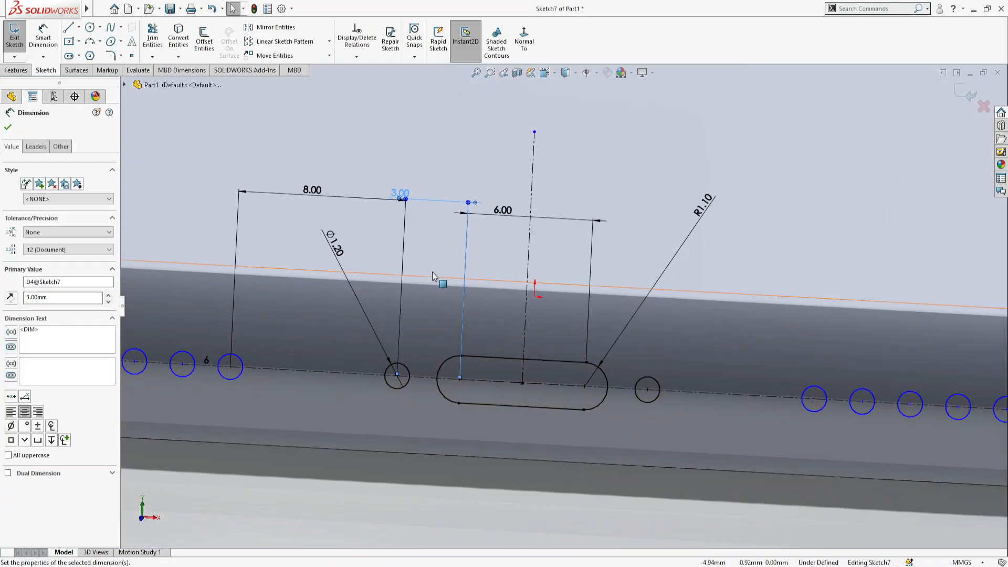
scroll(431, 270, "up", 3)
left_click(8, 127)
left_click(15, 43)
- Check the finished bottom end and save the part as YOUTUBE Iphone
scroll(407, 401, "up", 3)
scroll(509, 375, "up", 2)
middle_click_drag(510, 375, 518, 404)
scroll(517, 404, "up", 1)
middle_click_drag(596, 151, 603, 252)
scroll(603, 252, "up", 2)
scroll(603, 252, "down", 2)
key("ctrl+s")
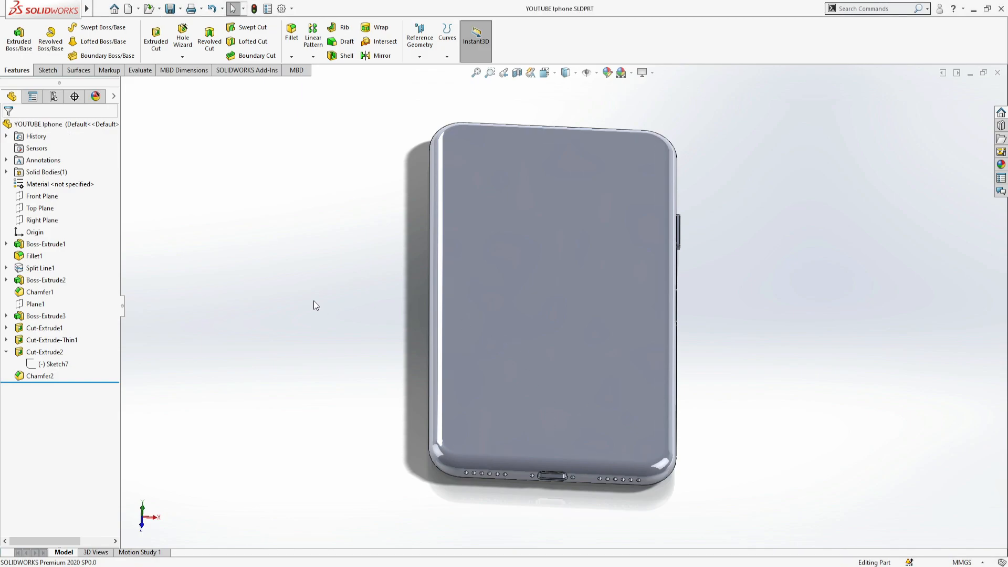
- Create a reference plane offset 30 mm from the Right Plane, flipped toward the side opposite the existing side button
middle_click_drag(321, 306, 62, 211)
left_click(419, 37)
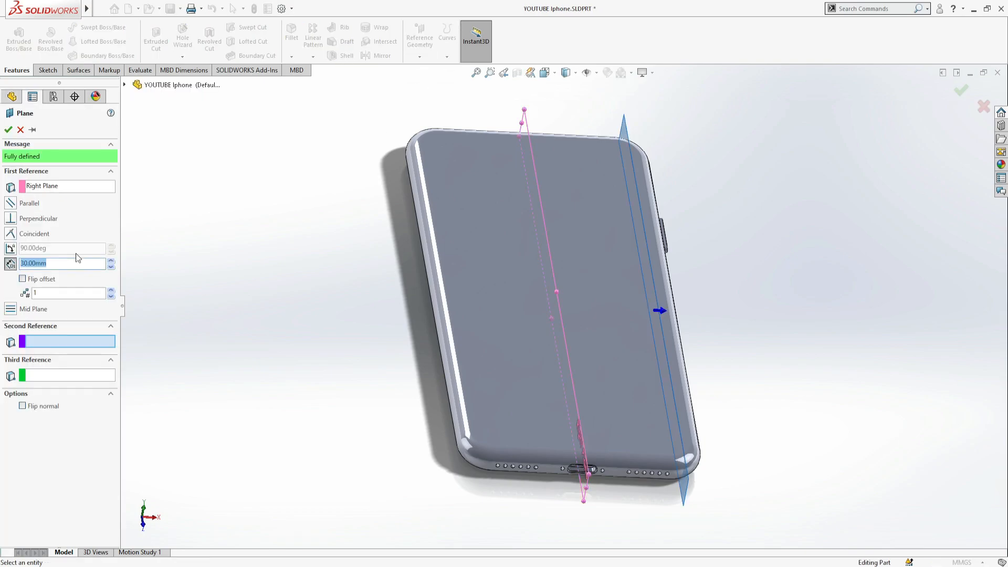
left_click(31, 280)
middle_click_drag(361, 197, 544, 299)
- Start a sketch on the new plane and draw a horizontal centerline along the phone's side from end to end
right_click(332, 319)
middle_click_drag(331, 319, 473, 138)
key("s")
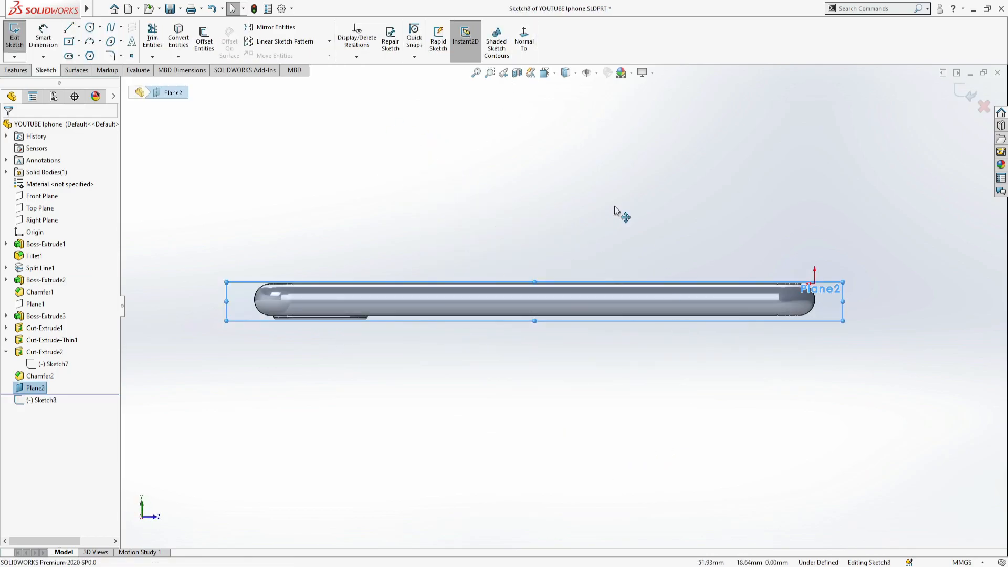
left_click(89, 44)
left_click(182, 323)
left_click(857, 323)
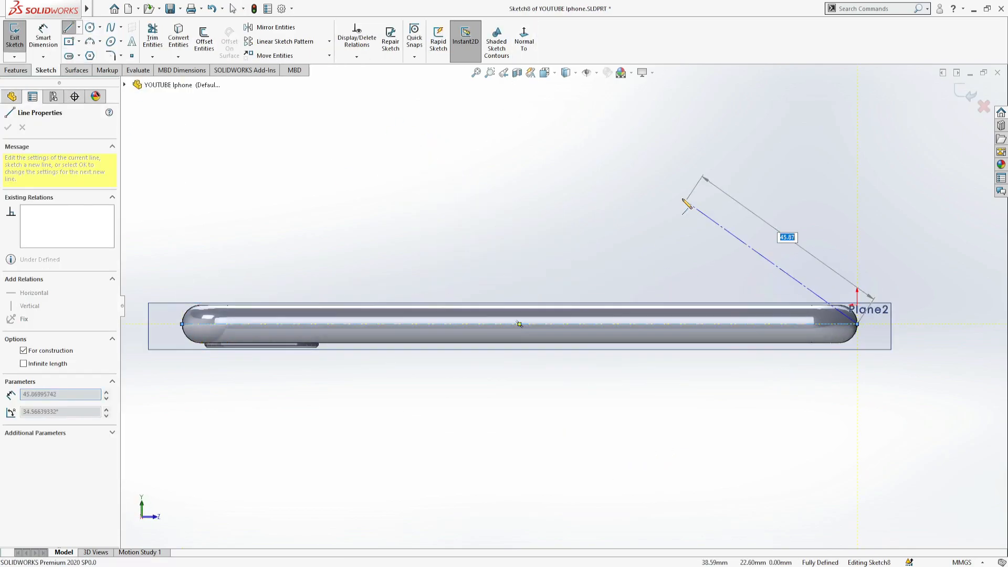
key("Escape")
- Draw a vertical construction line 4 mm long from the body's lower edge above the camera bump to the horizontal centerline
scroll(438, 355, "down", 3)
scroll(418, 315, "up", 2)
scroll(363, 289, "down", 2)
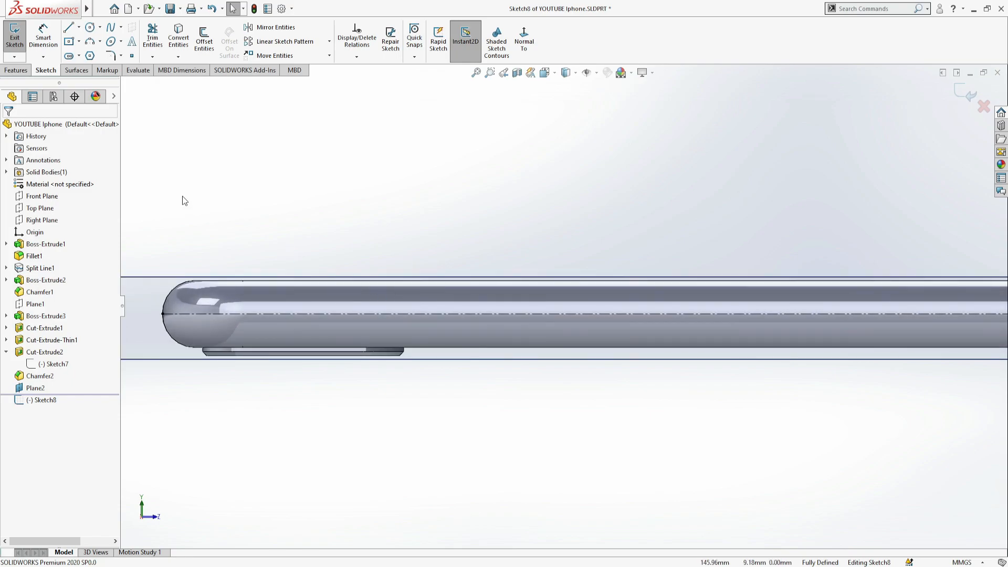
left_click(69, 27)
left_click(303, 346)
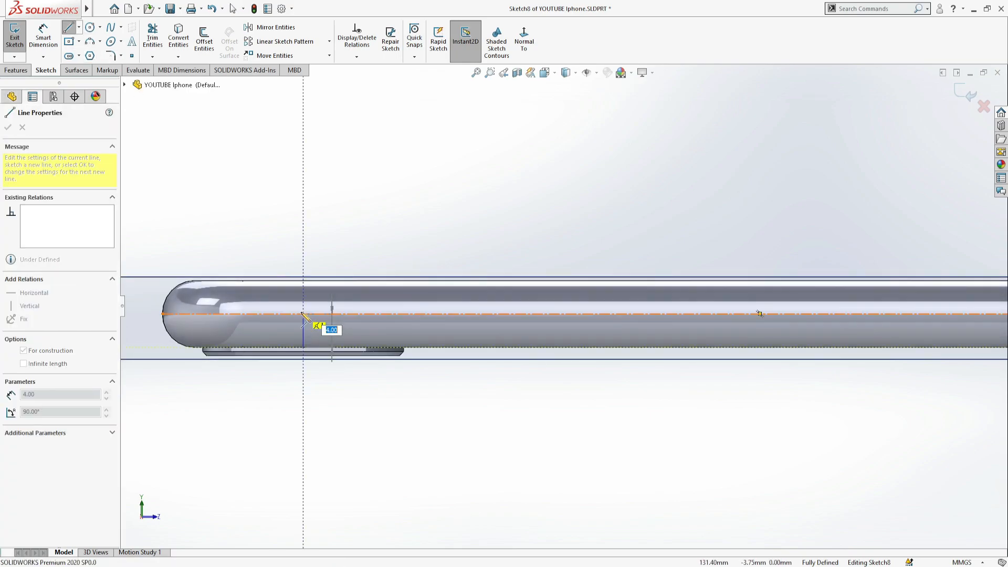
left_click(303, 314)
key("Escape")
- Draw a centerpoint straight slot on the horizontal centerline beside the vertical line, about 7.6 mm between arc centers with about 3.2 mm radius
left_click(68, 56)
left_click(360, 314)
left_click(330, 314)
left_click(335, 305)
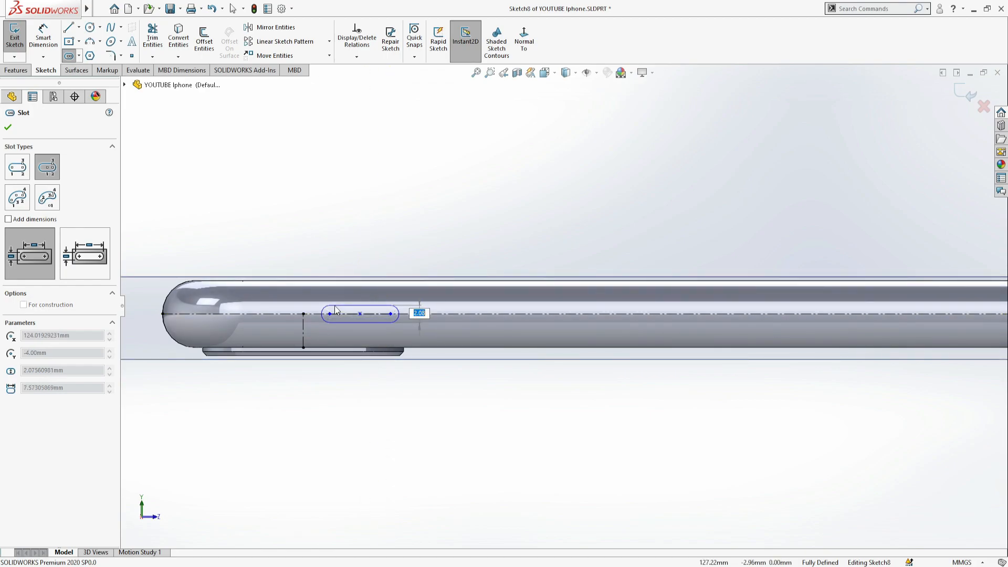
left_click(397, 340)
- Dimension the slot's end radius and set it to 1 mm
right_click_drag(407, 349, 413, 338)
left_click(413, 299)
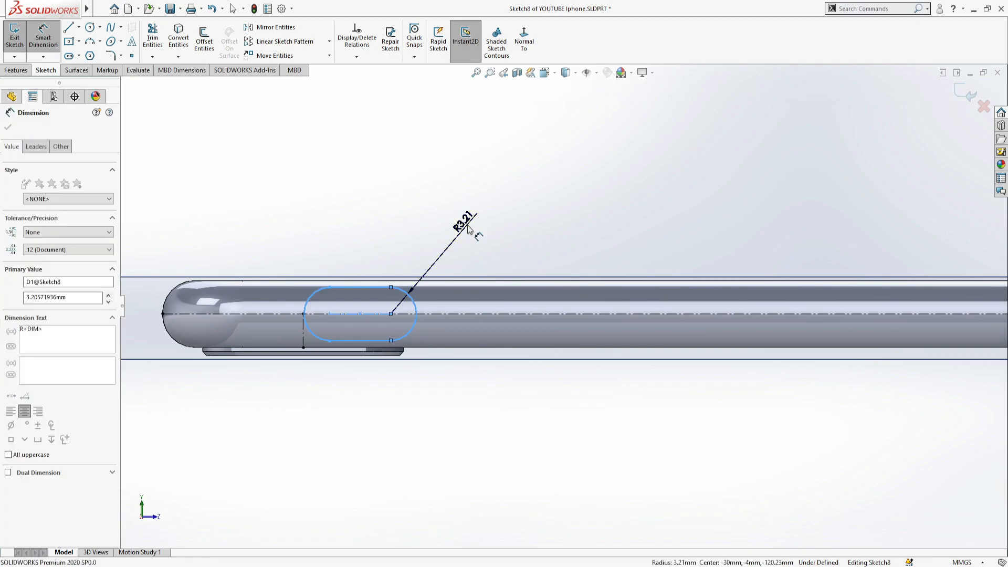
left_click(462, 219)
type("2")
key("Return")
double_click(457, 229)
type("1")
key("Return")
- Set the slot's straight length to 5 mm
scroll(401, 283, "down", 2)
left_click(381, 322)
left_click(381, 245)
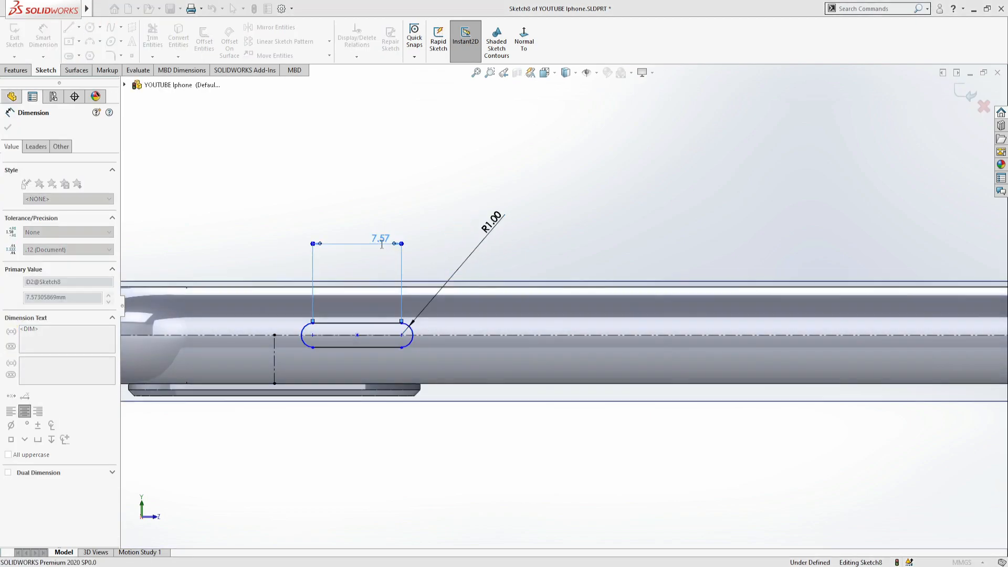
type("5")
key("Return")
- Set the distance from the vertical construction line to the slot's center to 8 mm
left_click(274, 342)
left_click(371, 334)
left_click(278, 210)
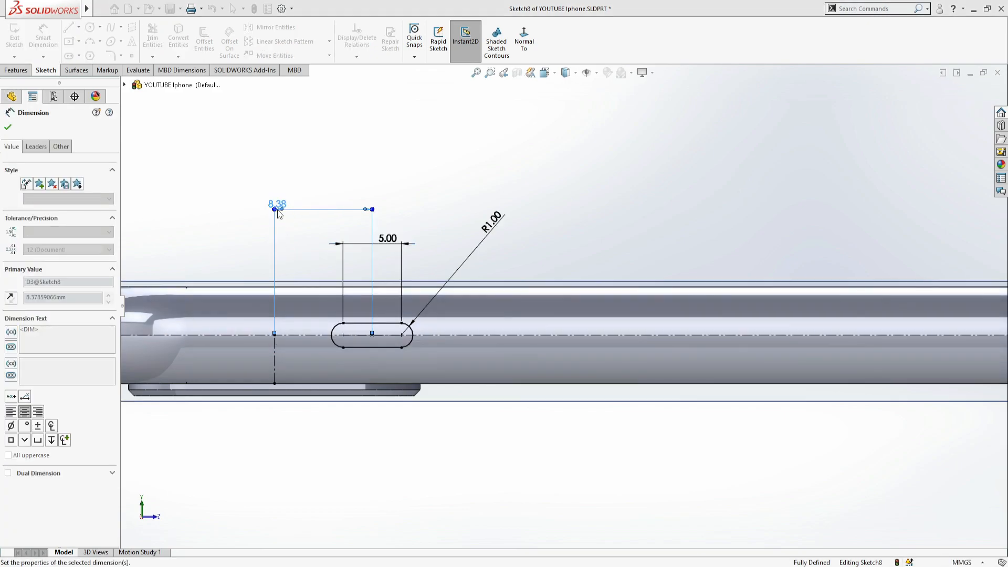
scroll(569, 348, "up", 2)
type("8")
key("Return")
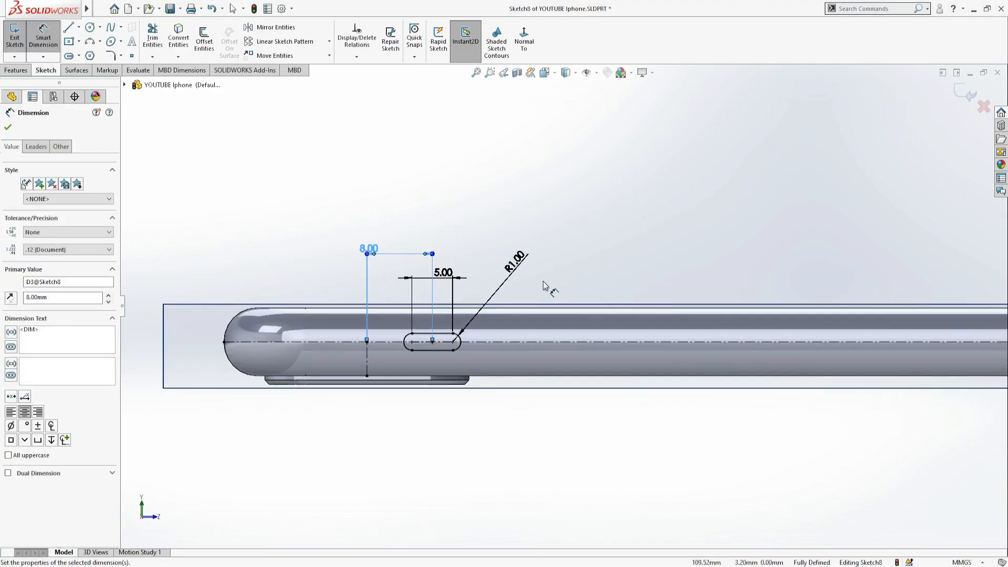
- Change the slot's distance from the vertical line to 7 mm and its end radius to 0.75 mm
double_click(373, 249)
type("7")
key("Return")
double_click(507, 262)
type("0.75")
key("Return")
scroll(263, 235, "up", 4)
scroll(675, 303, "down", 2)
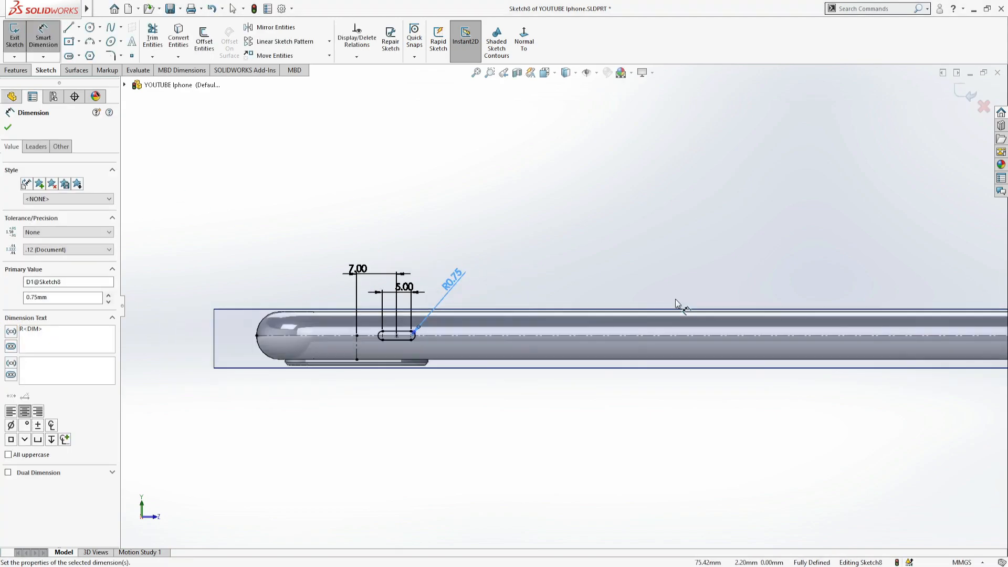
- Draw a second centerpoint slot on the horizontal centerline farther from the phone's end, about 12.9 mm between arc centers
scroll(675, 303, "down", 2)
left_click(68, 55)
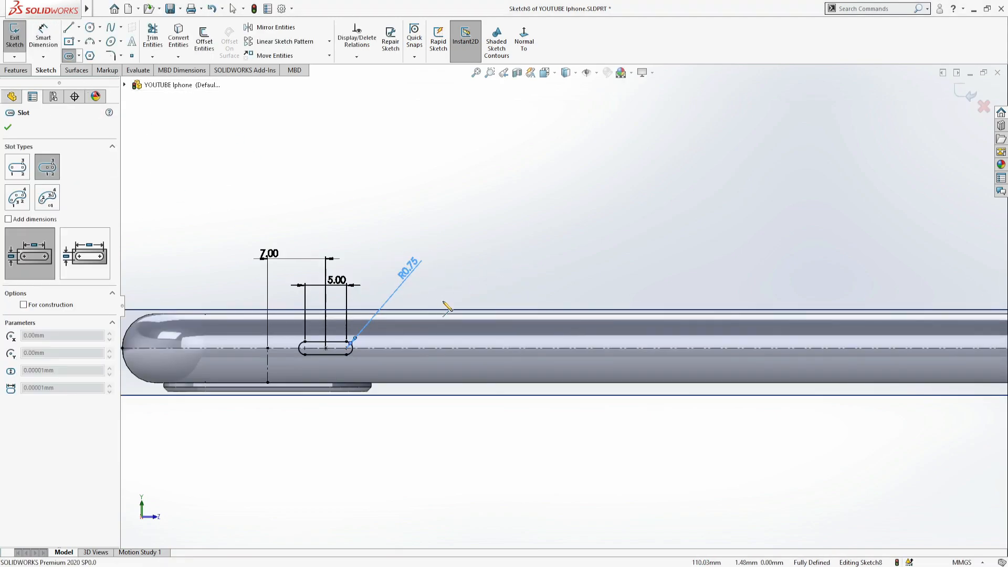
left_click(440, 348)
left_click(494, 348)
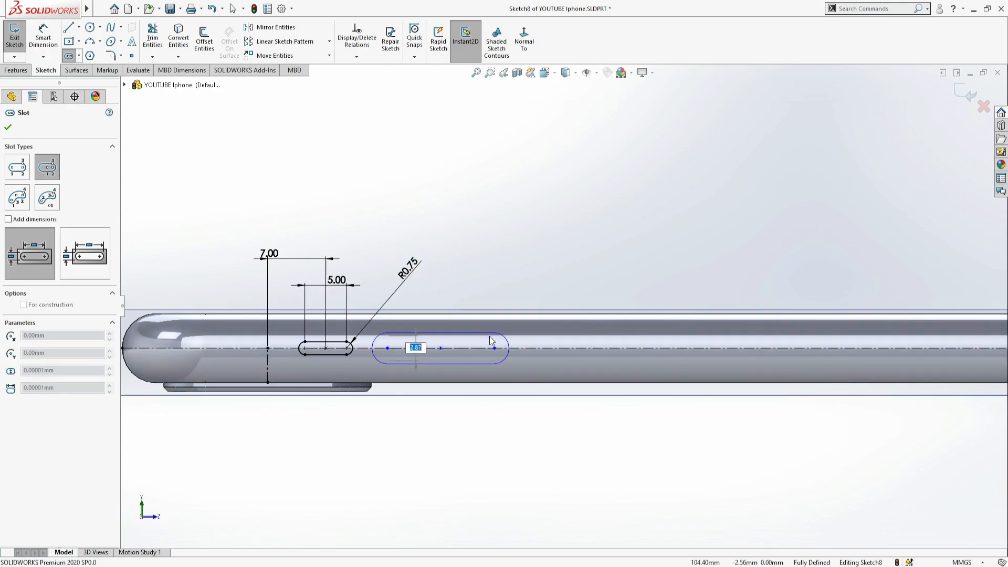
- Set the second slot's straight length to 10 mm and its end radius to 1 mm
right_click_drag(521, 273, 521, 223)
left_click(450, 337)
left_click(454, 266)
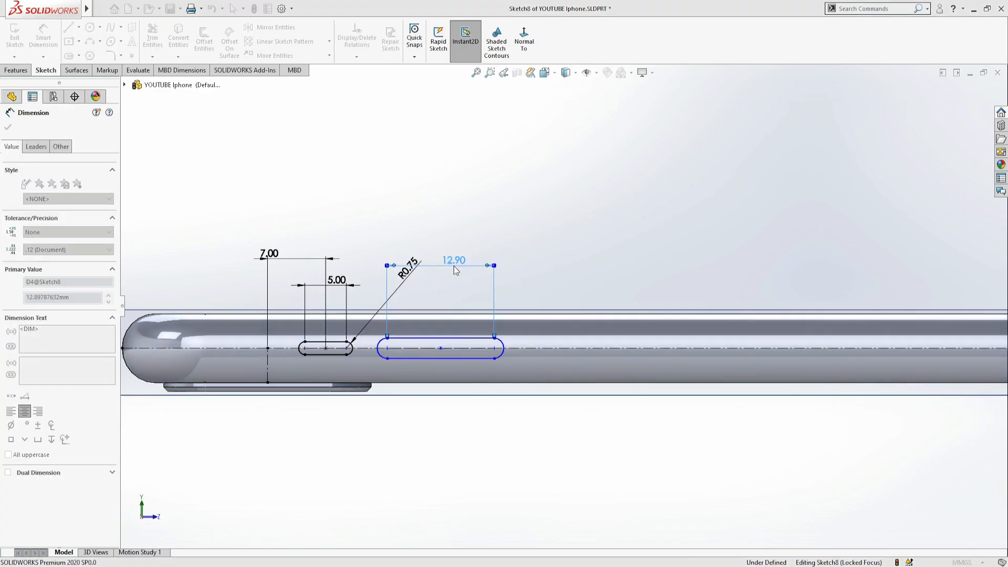
type("10")
key("Return")
left_click(503, 347)
left_click(534, 245)
type("1")
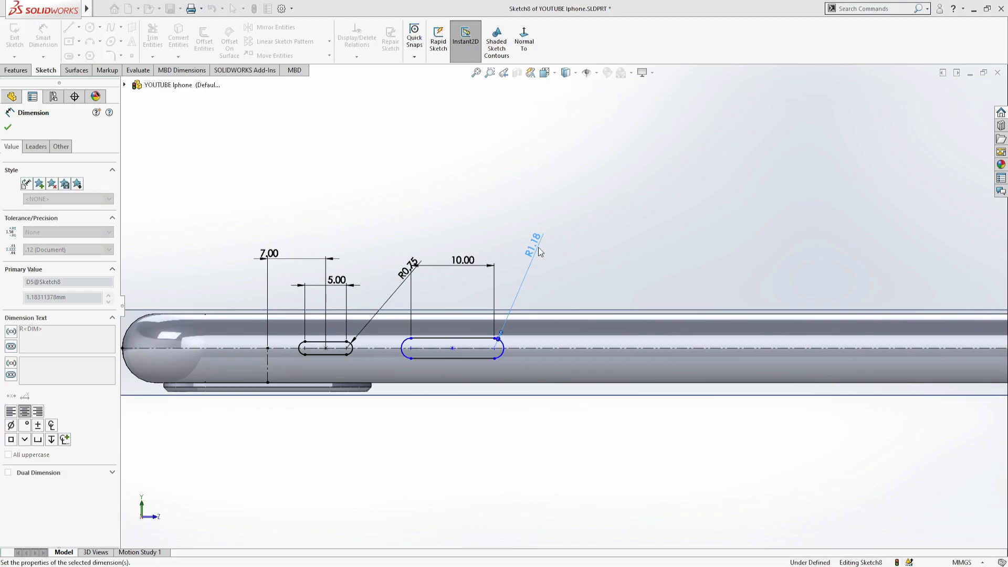
key("Return")
- Set the distance between the facing arc centers of the two slots to 10 mm
scroll(434, 351, "down", 3)
left_click(294, 338)
left_click(399, 339)
left_click(373, 135)
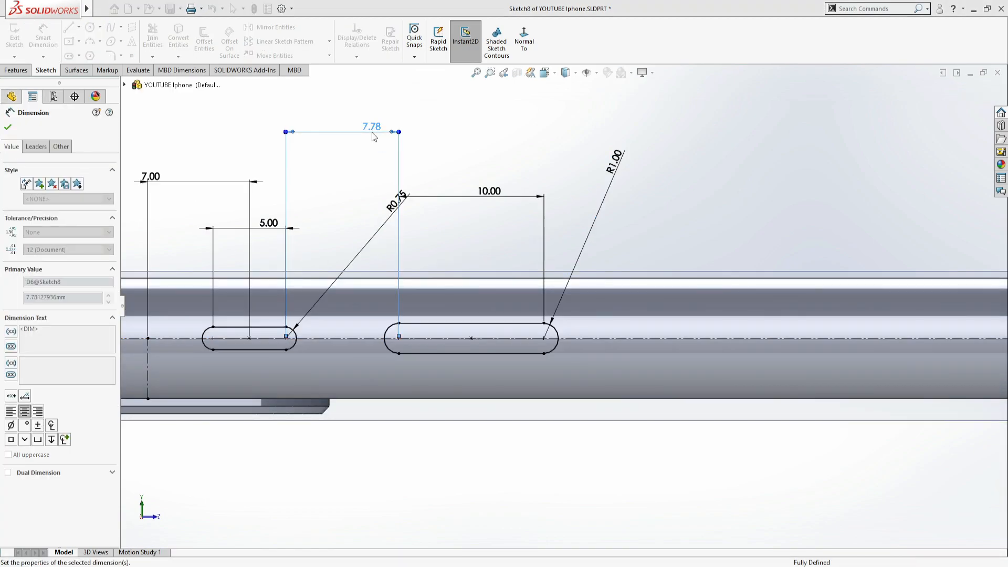
type("10")
key("Return")
- Pattern the second slot linearly along the reversed X-axis with 2 instances spaced 15 mm apart, and finish the sketch
scroll(528, 314, "up", 5)
scroll(557, 334, "down", 2)
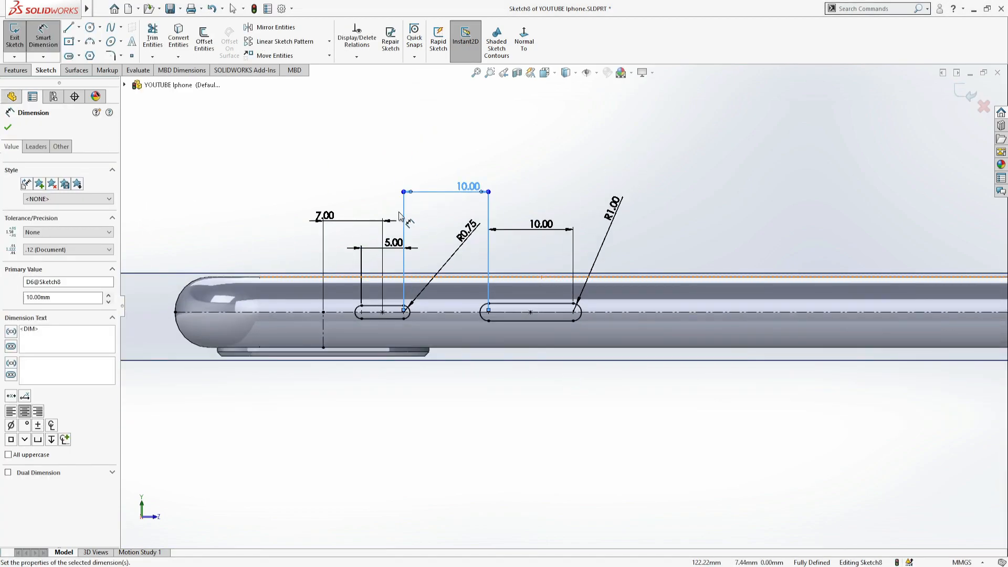
left_click(295, 46)
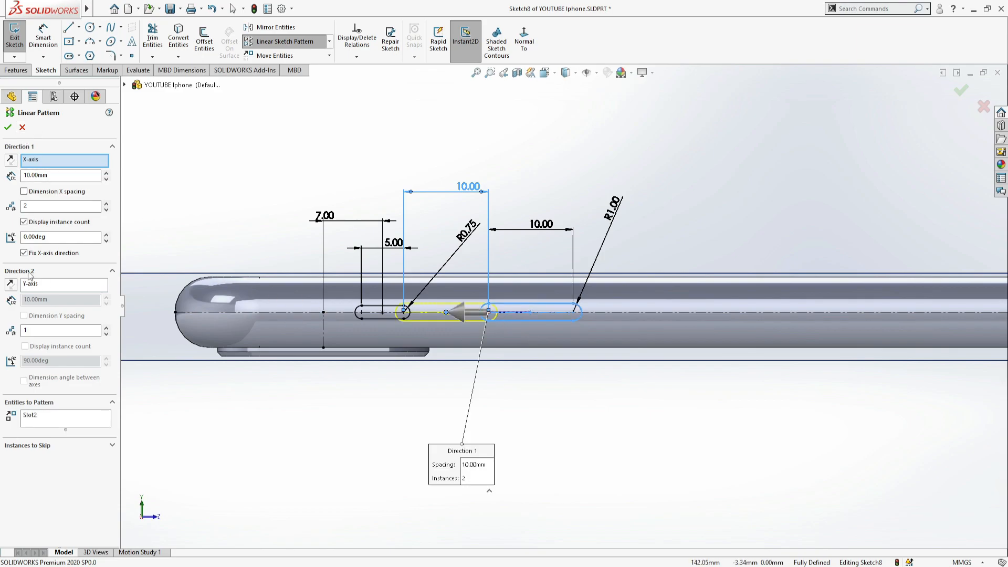
left_click(9, 159)
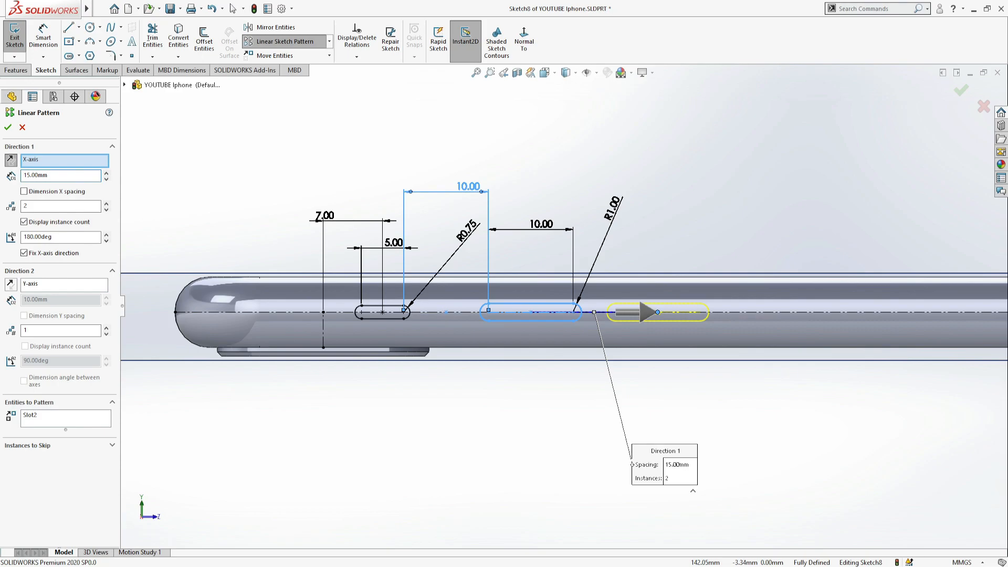
scroll(564, 306, "up", 4)
left_click(8, 127)
left_click(14, 38)
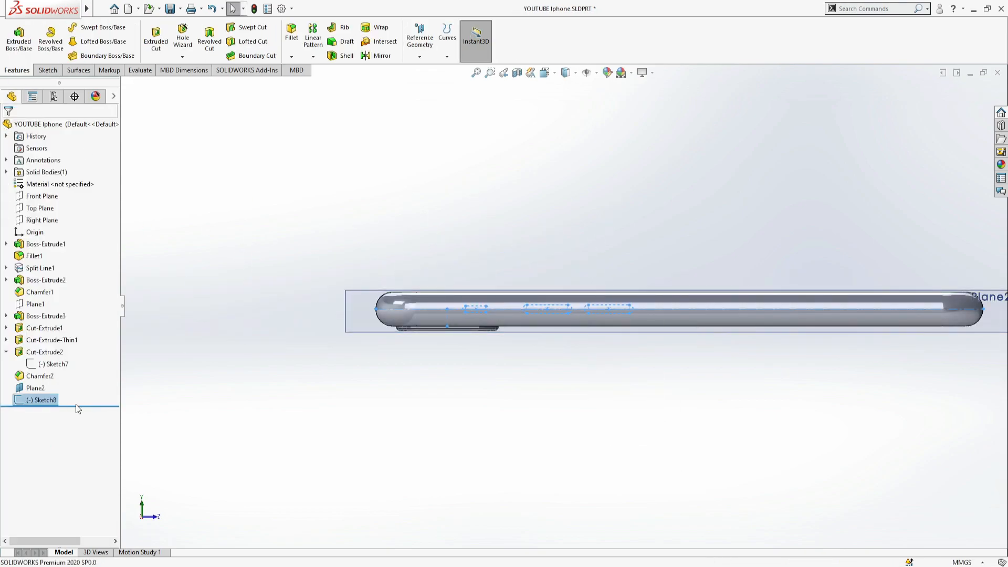
- Reopen the side slot sketch and fully define all its entities with automatically calculated relations and dimensions
left_click(44, 400)
left_click(54, 373)
left_click(356, 57)
left_click(351, 104)
left_click(56, 185)
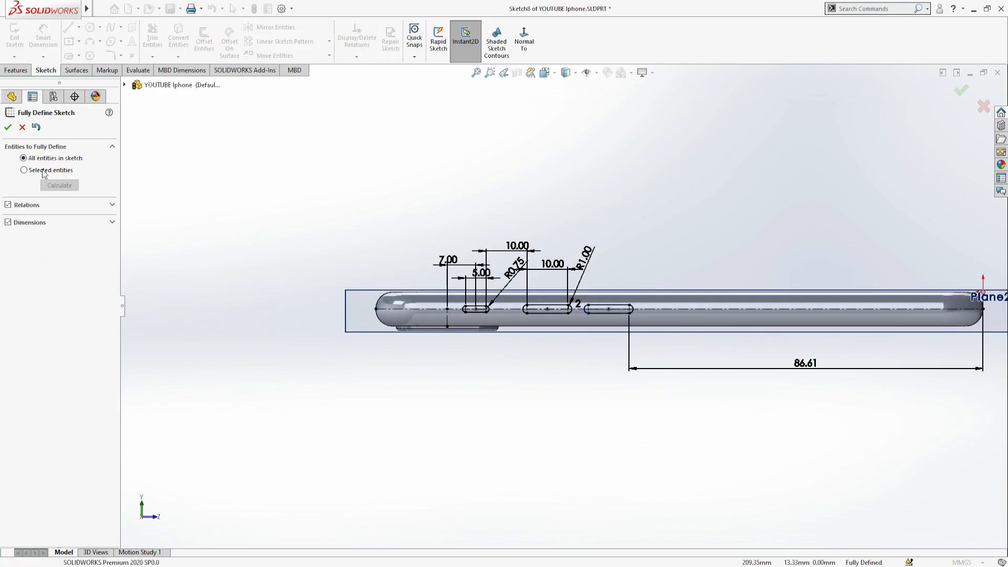
left_click(8, 127)
left_click(14, 38)
- Start a boss extrude of the side slot sketch, using the phone's rounded side face as the starting surface
left_click(19, 38)
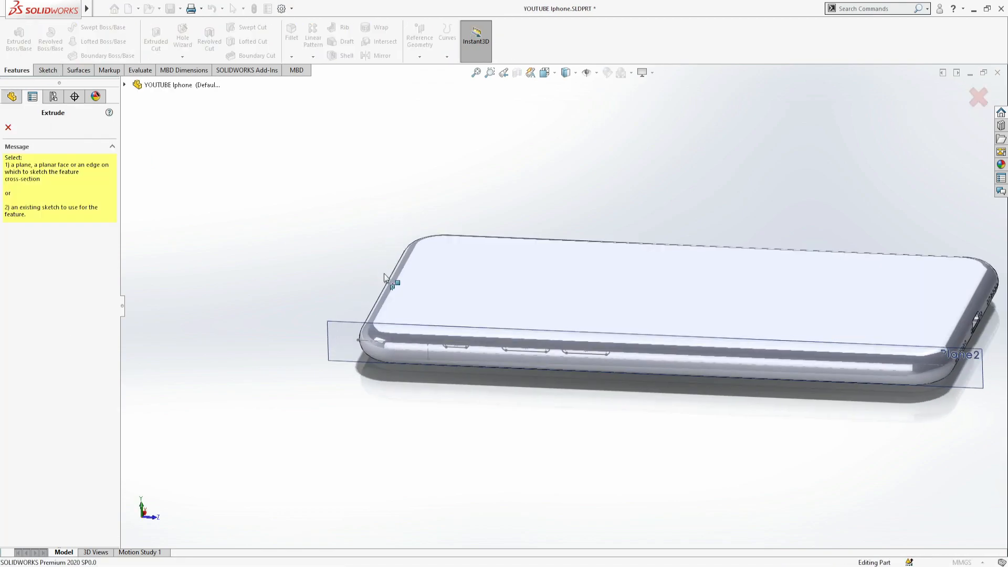
left_click(162, 339)
left_click(14, 38)
left_click(19, 38)
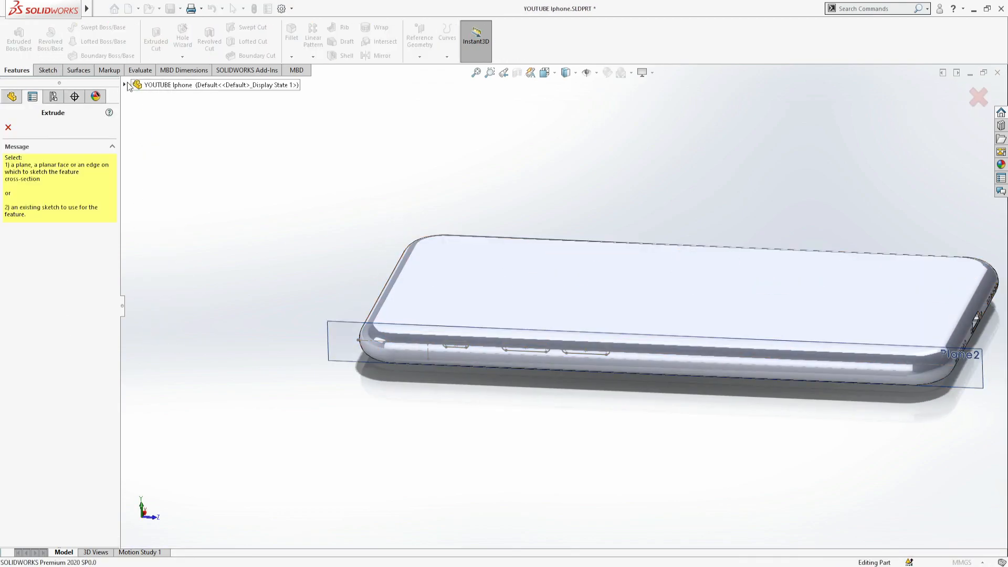
left_click(124, 84)
left_click(167, 348)
left_click(66, 160)
left_click(53, 175)
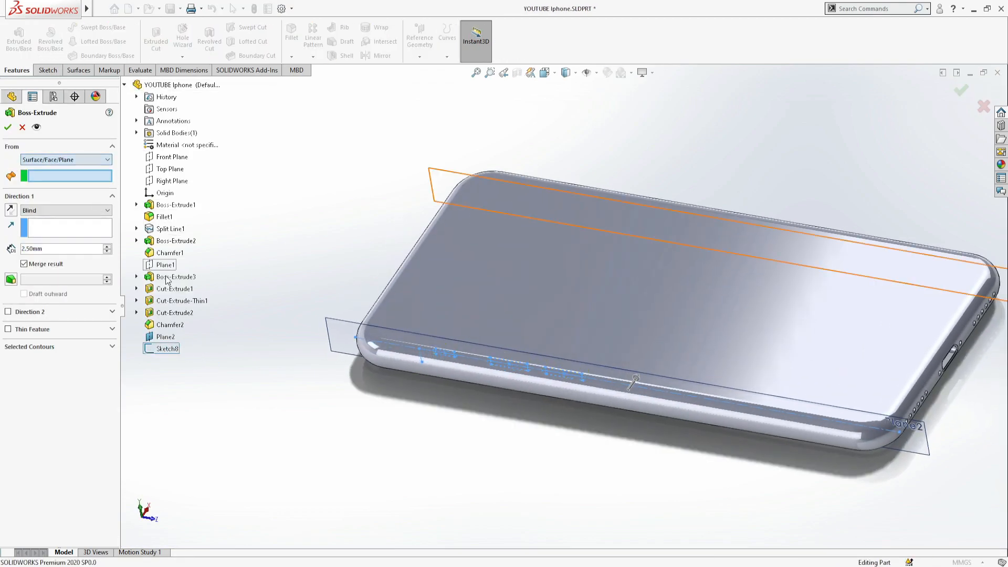
left_click(389, 375)
scroll(499, 415, "down", 3)
- Reverse the blind extrusion to point outward and create the three side buttons
left_click(12, 212)
left_click(74, 251)
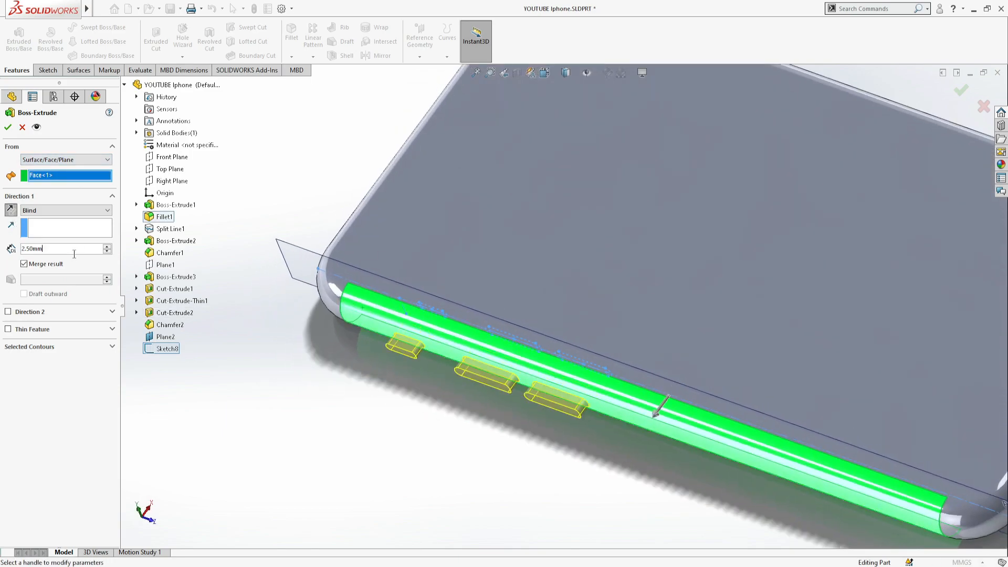
left_click(8, 127)
scroll(313, 407, "up", 5)
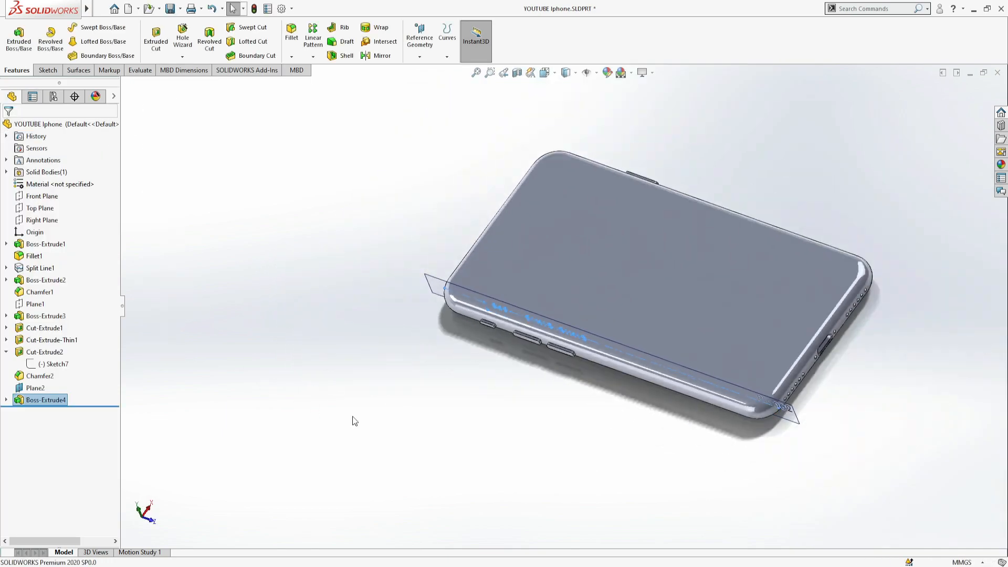
- Set the depth of the three side buttons' extrusion to 0.7 mm and open the opposite button's extrusion for editing
middle_click_drag(660, 446, 654, 164)
scroll(658, 163, "down", 7)
scroll(525, 231, "up", 4)
middle_click_drag(449, 258, 765, 393)
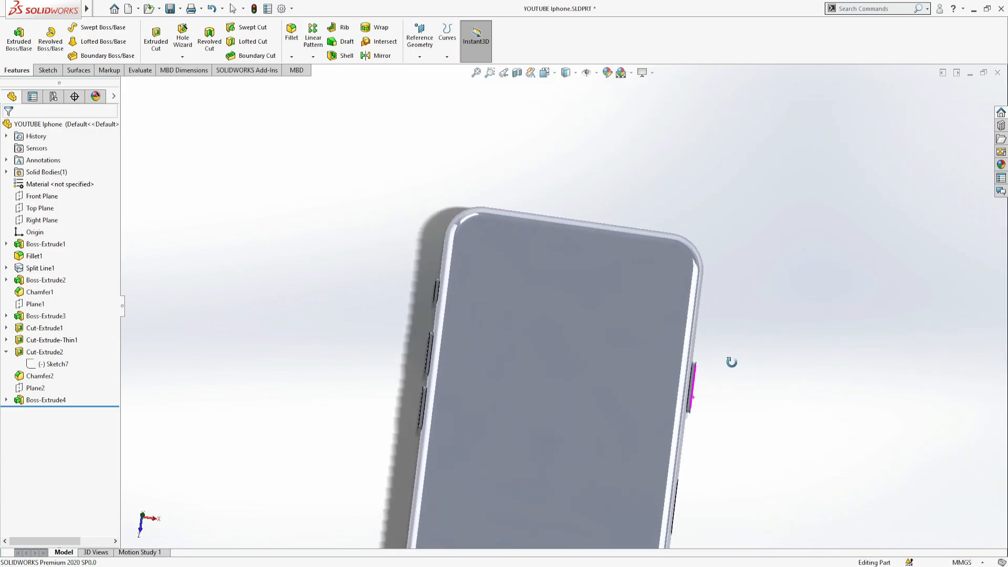
left_click(47, 399)
left_click(58, 384)
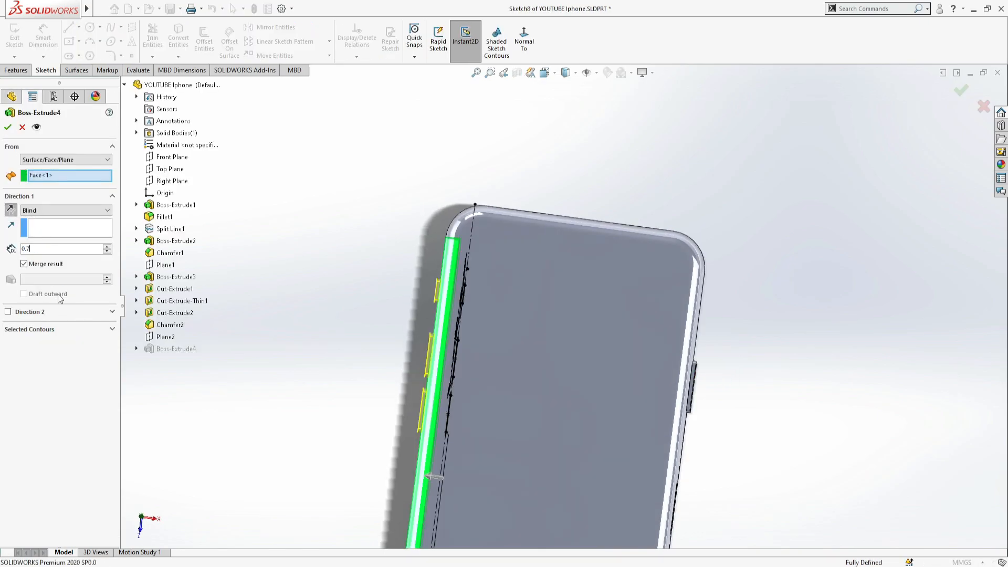
left_click(7, 127)
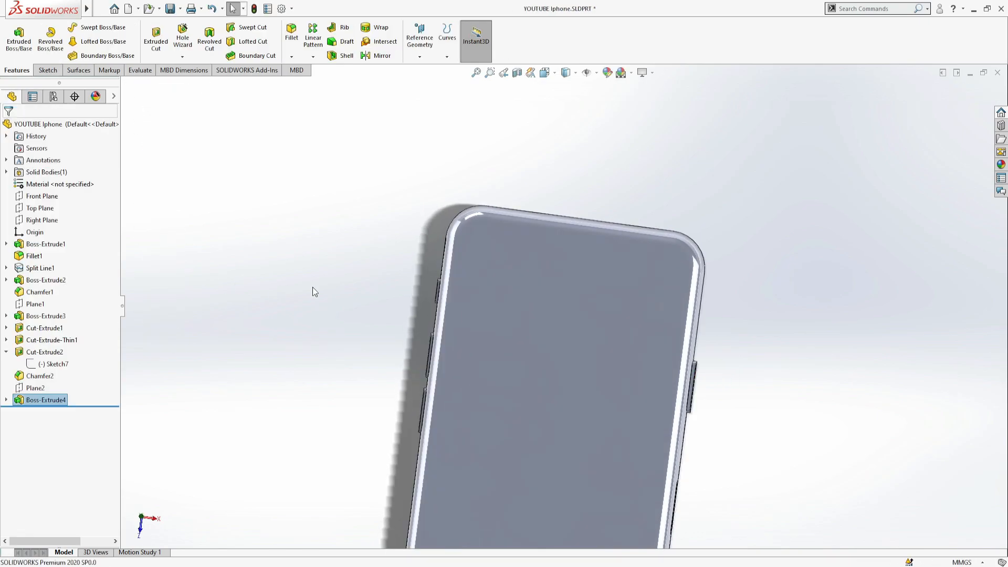
left_click(56, 295)
- Place a decal on the phone's front screen face and load the planet wallpaper image into it
scroll(779, 334, "up", 5)
scroll(606, 403, "down", 3)
middle_click_drag(591, 292, 672, 350)
scroll(672, 350, "up", 1)
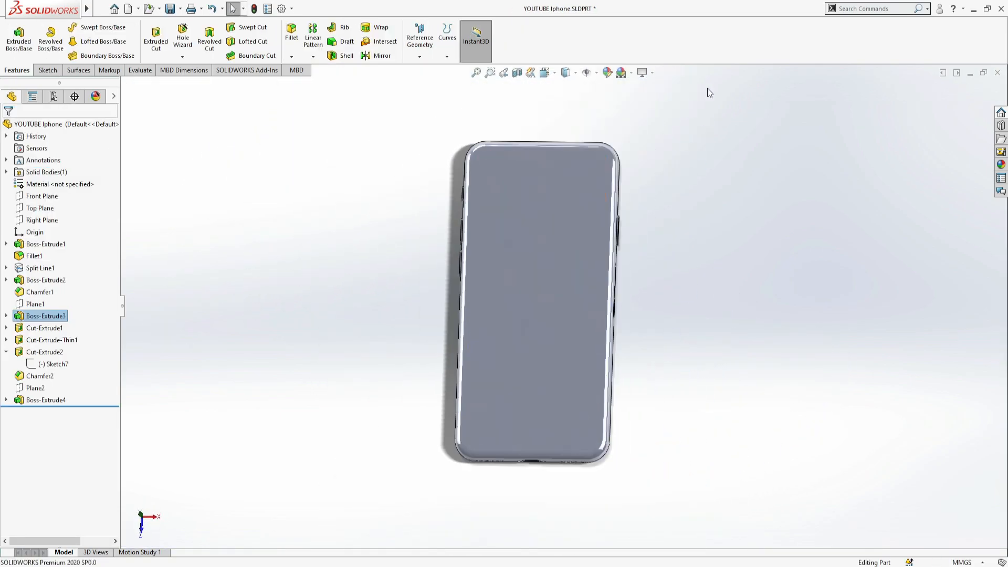
middle_click_drag(734, 328, 335, 151)
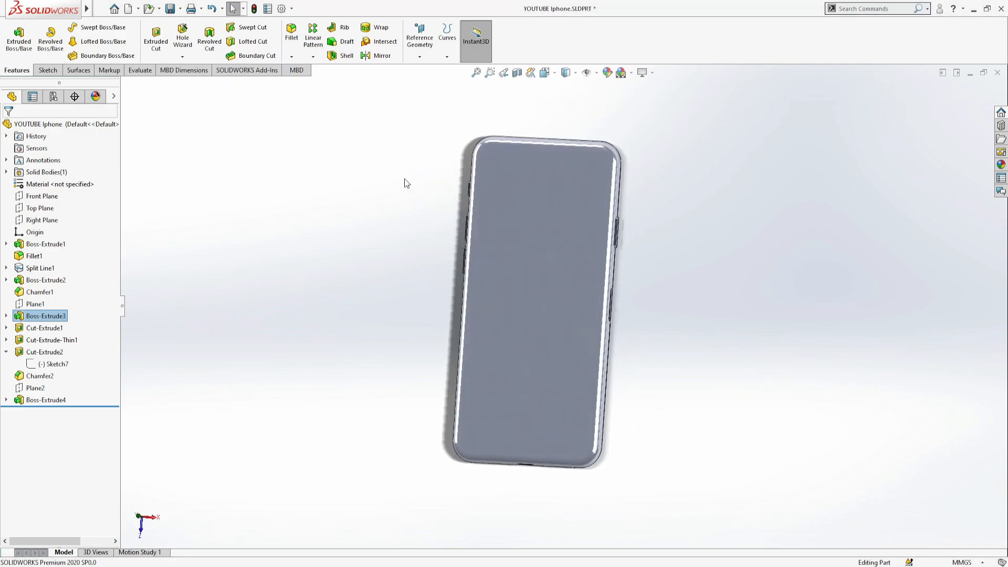
left_click(511, 222)
left_click(1000, 164)
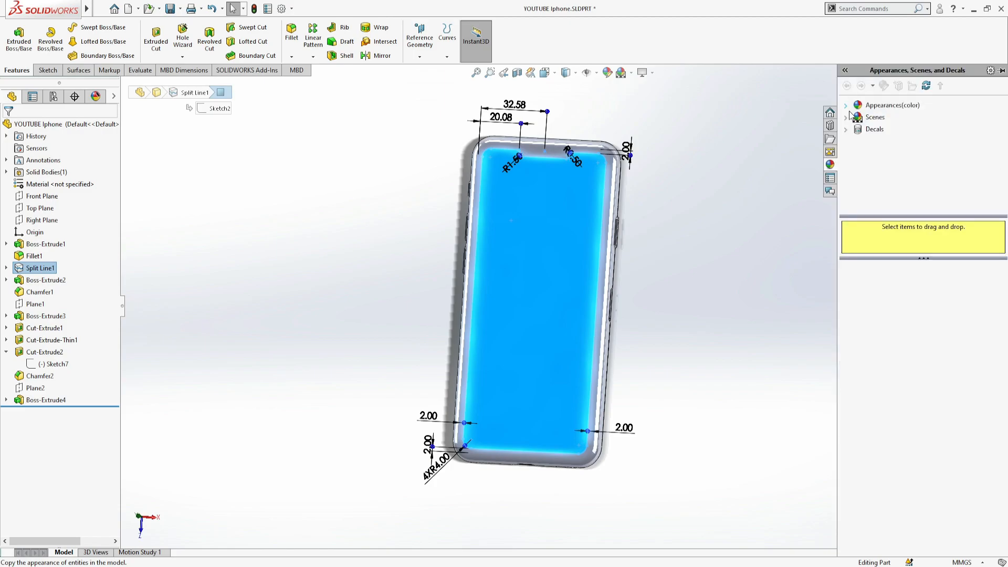
left_click(846, 129)
left_click(874, 129)
left_click_drag(879, 375, 533, 302)
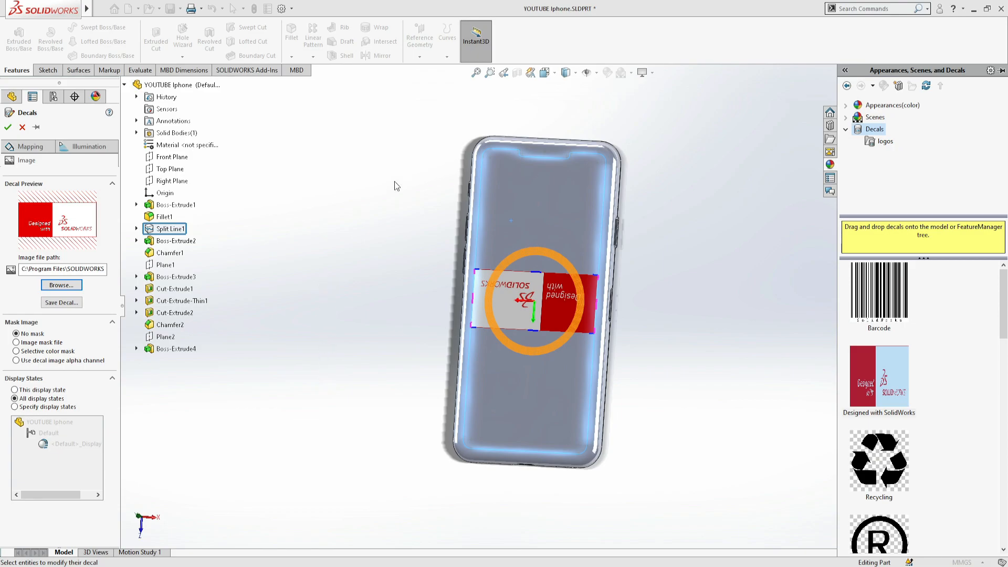
- Fit the wallpaper decal's width and height to the screen face and mirror it horizontally
left_click(31, 147)
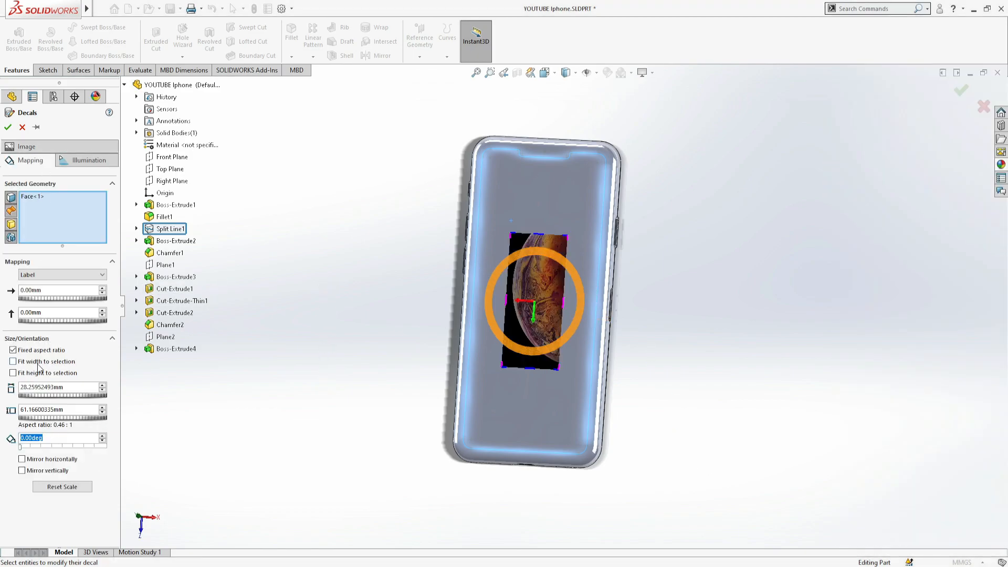
left_click(46, 373)
left_click(61, 461)
left_click(61, 460)
left_click(64, 462)
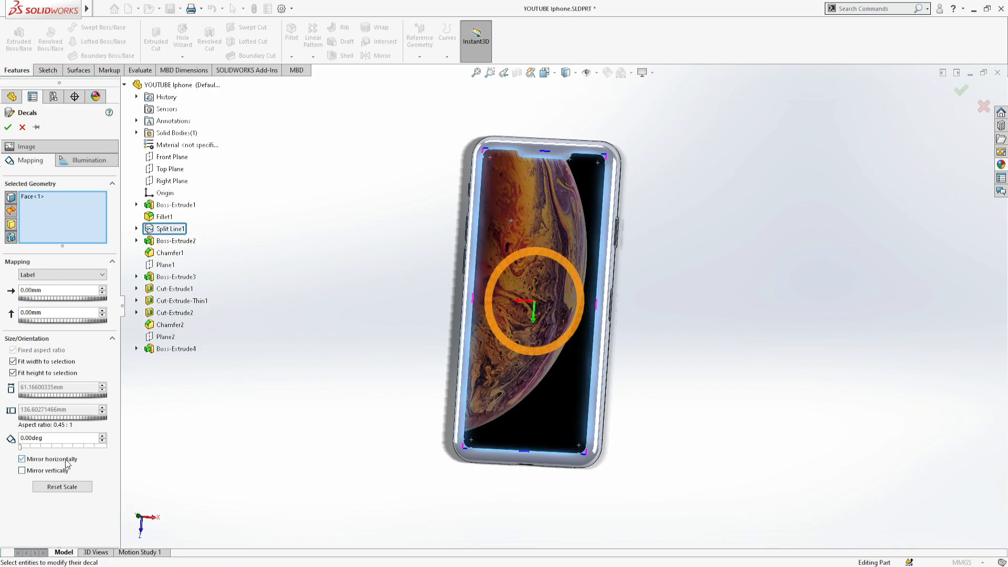
- Set the wallpaper decal's luminous intensity to 0.31 w/srm^2 and apply the decal
left_click(87, 160)
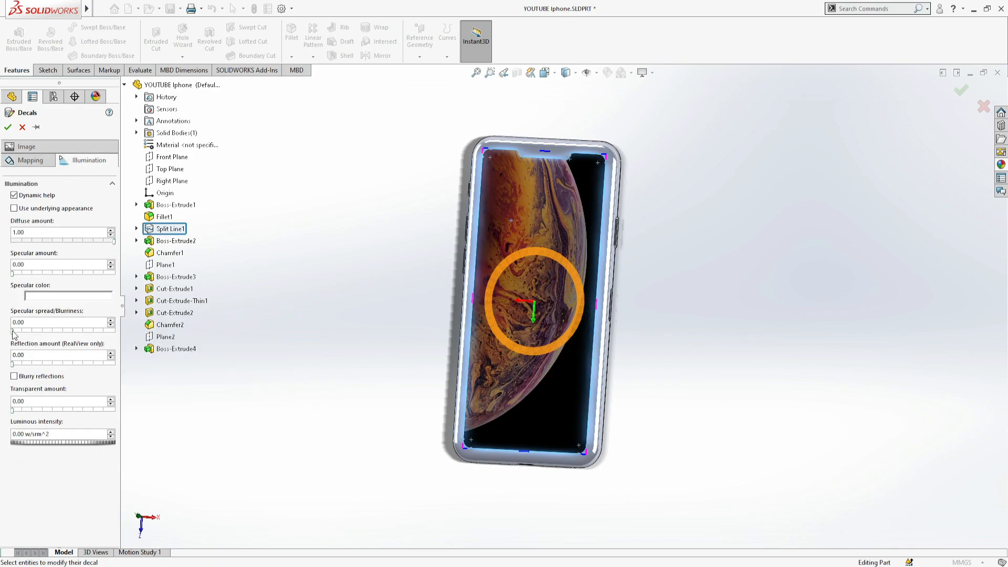
left_click_drag(41, 444, 155, 446)
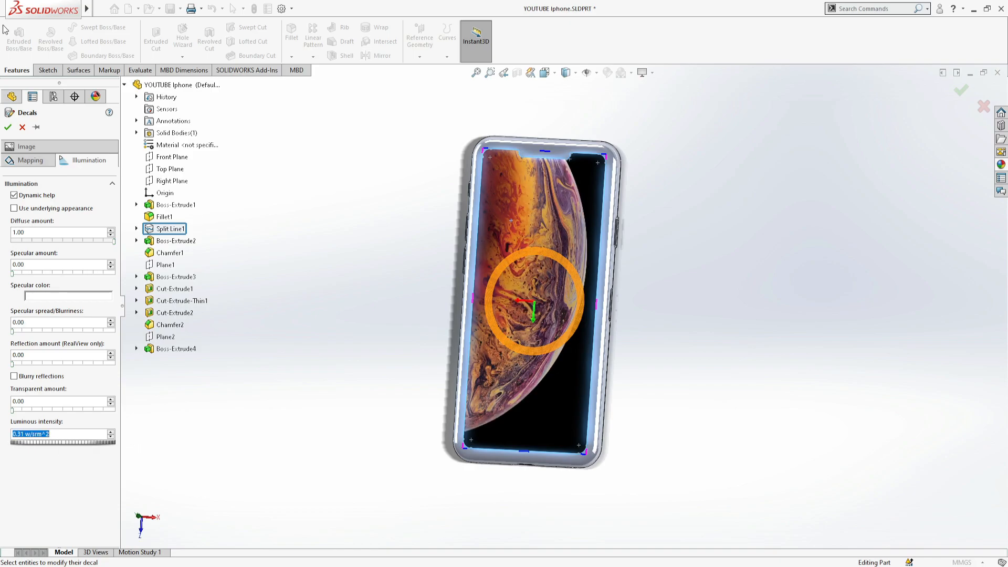
key("Return")
- Place a decal on the camera bump's face on the phone's back and load the dual-camera image into it
middle_click_drag(683, 332, 508, 200)
left_click(505, 188)
left_click(1002, 165)
double_click(878, 377)
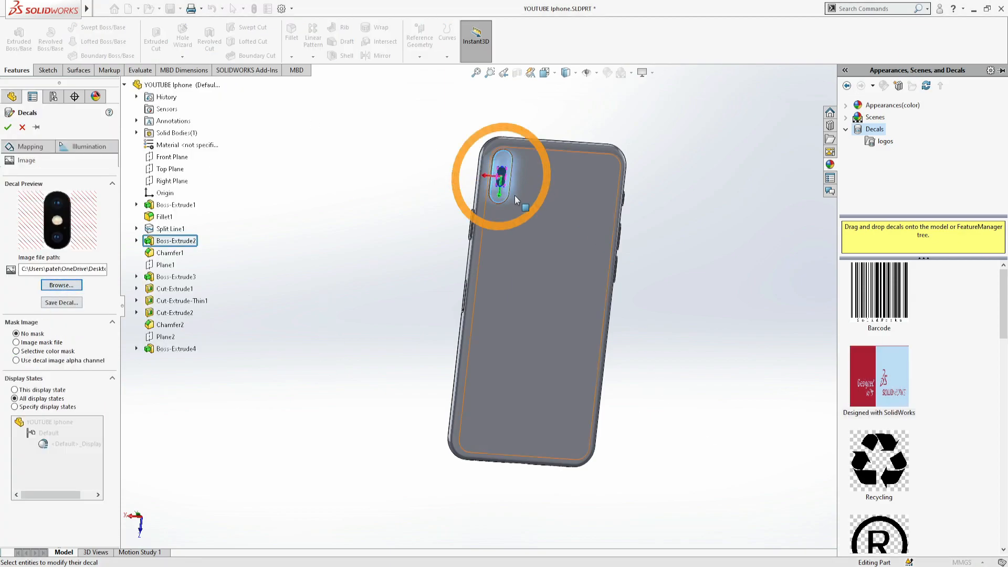
scroll(513, 198, "up", 5)
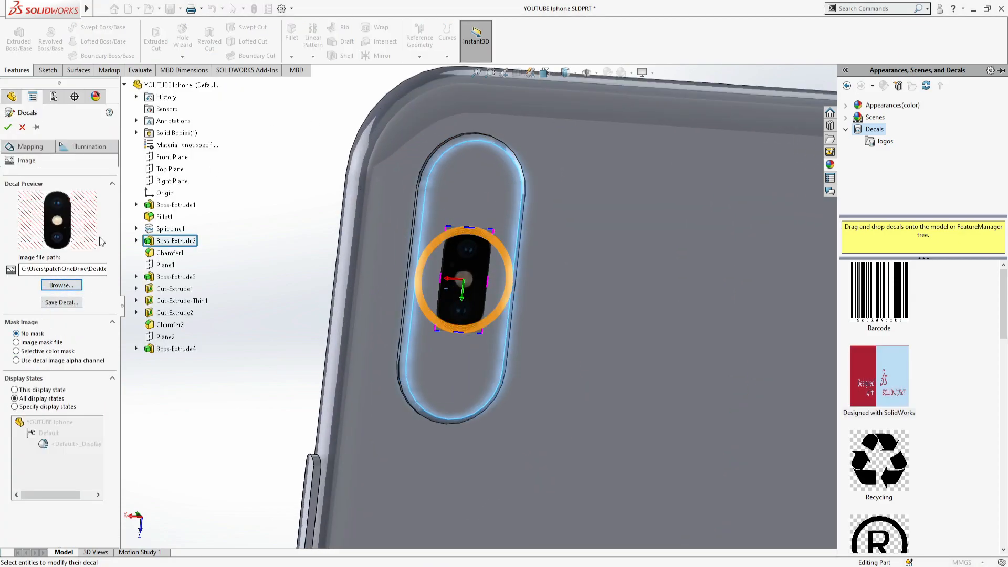
- Fit the camera decal's width and height to the bump face and set its luminous intensity to 0.51 w/srm^2
left_click(30, 147)
left_click(53, 361)
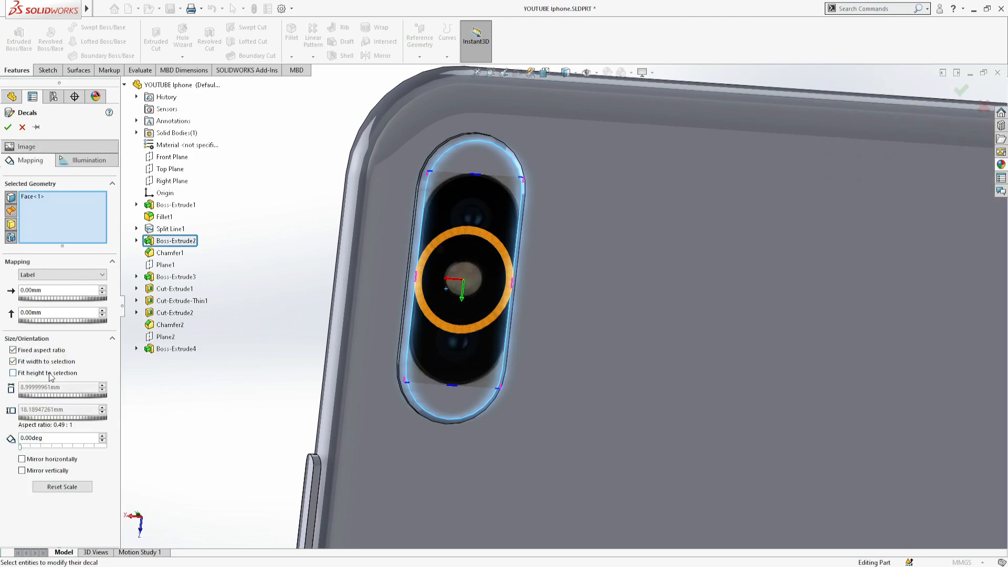
left_click(52, 373)
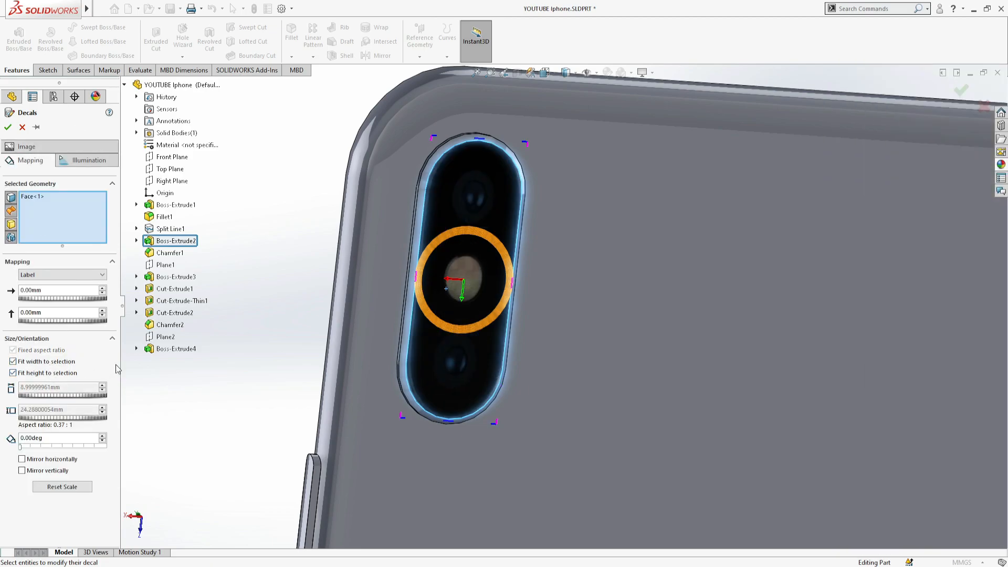
left_click(63, 163)
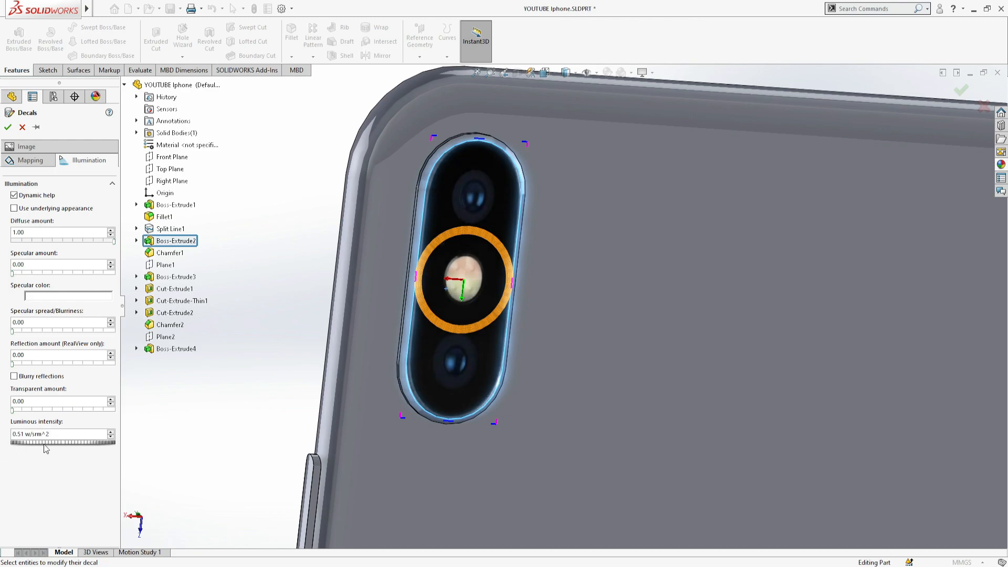
- Examine the phone's camera decal, back and edges from several angles
scroll(334, 247, "up", 8)
middle_click_drag(442, 370, 627, 374)
left_click_drag(672, 271, 667, 273)
scroll(668, 278, "down", 3)
left_click(520, 267)
middle_click_drag(638, 285, 593, 295)
left_click(603, 278)
left_click(582, 264)
left_click(605, 310, "ctrl")
scroll(630, 393, "up", 5)
scroll(601, 424, "down", 5)
middle_click_drag(543, 410, 561, 347)
left_click(484, 408, "ctrl")
left_click(387, 461, "ctrl")
middle_click_drag(375, 446, 422, 371)
left_click(351, 407, "ctrl")
left_click(318, 365, "ctrl")
- Apply the polished steel metal appearance to the phone's rounded outer frame
scroll(336, 347, "up", 5)
middle_click_drag(391, 273, 440, 292)
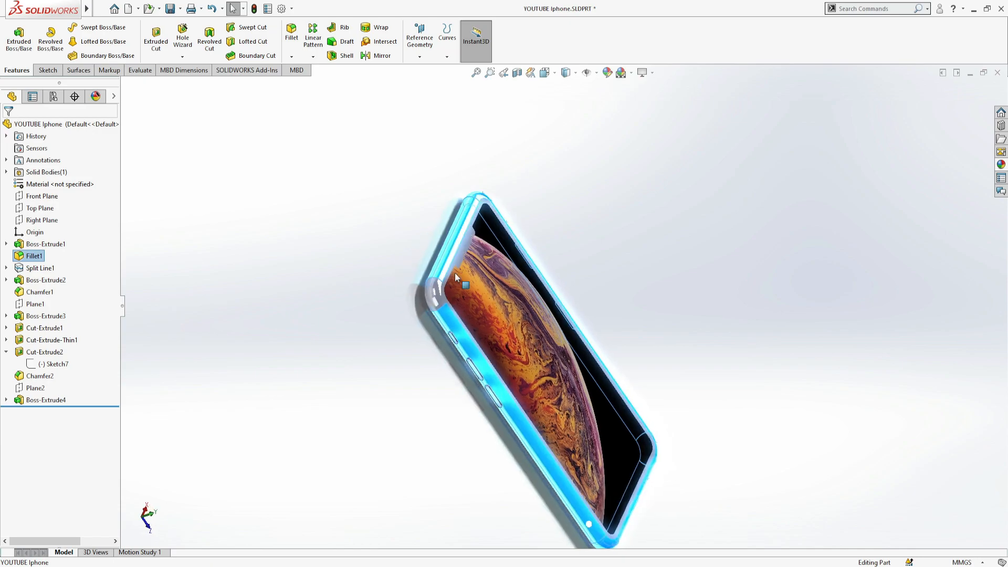
scroll(433, 287, "down", 4)
left_click(441, 332, "ctrl")
left_click(1000, 165)
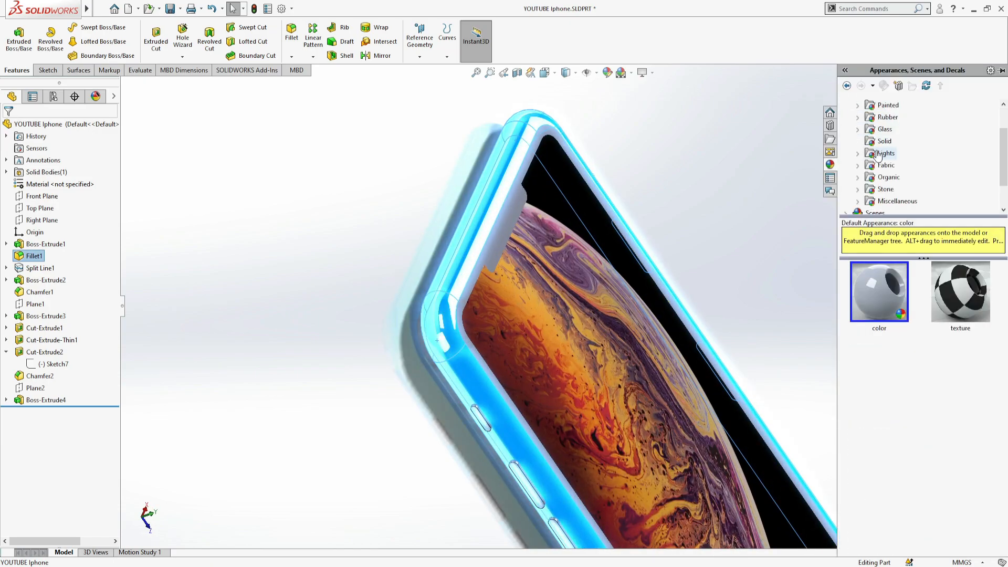
scroll(877, 155, "up", 1)
left_click(883, 130)
double_click(880, 292)
left_click(597, 87)
- Try to color the border face around the display black
scroll(687, 154, "up", 5)
middle_click_drag(686, 154, 673, 346)
scroll(595, 180, "up", 3)
middle_click_drag(635, 102, 477, 168)
left_click(599, 237)
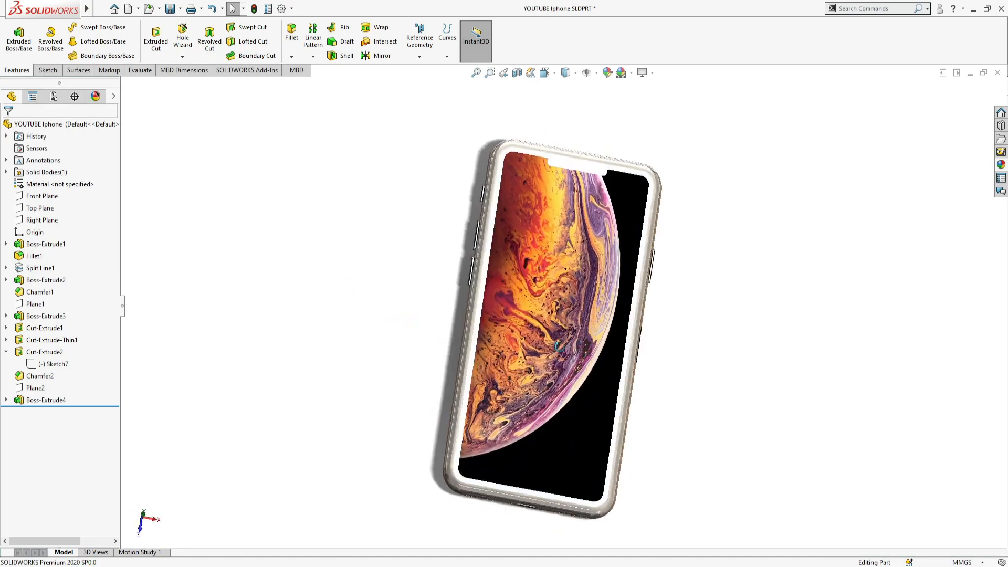
left_click(558, 344)
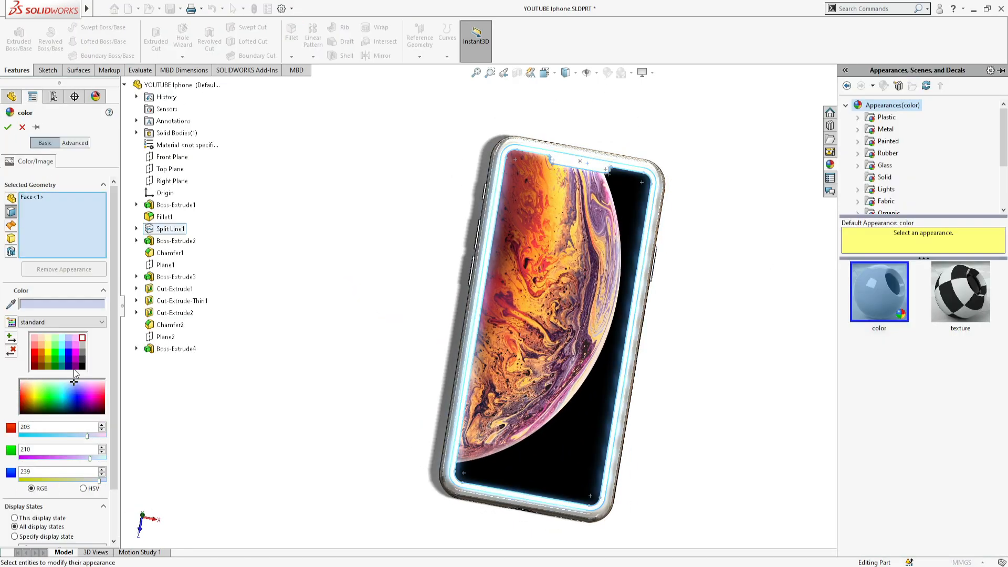
left_click(82, 366)
left_click(7, 127)
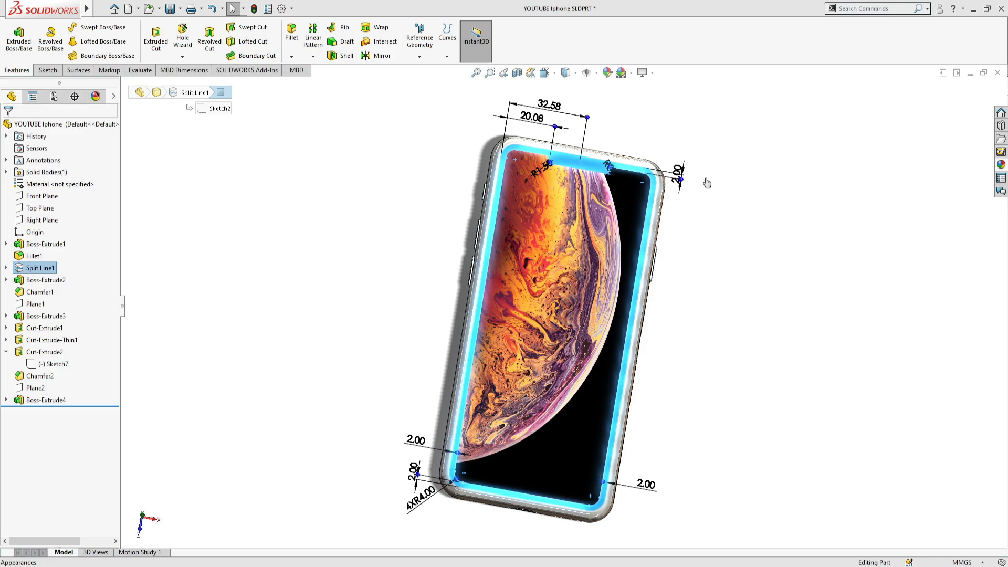
key("Escape")
left_click(35, 269)
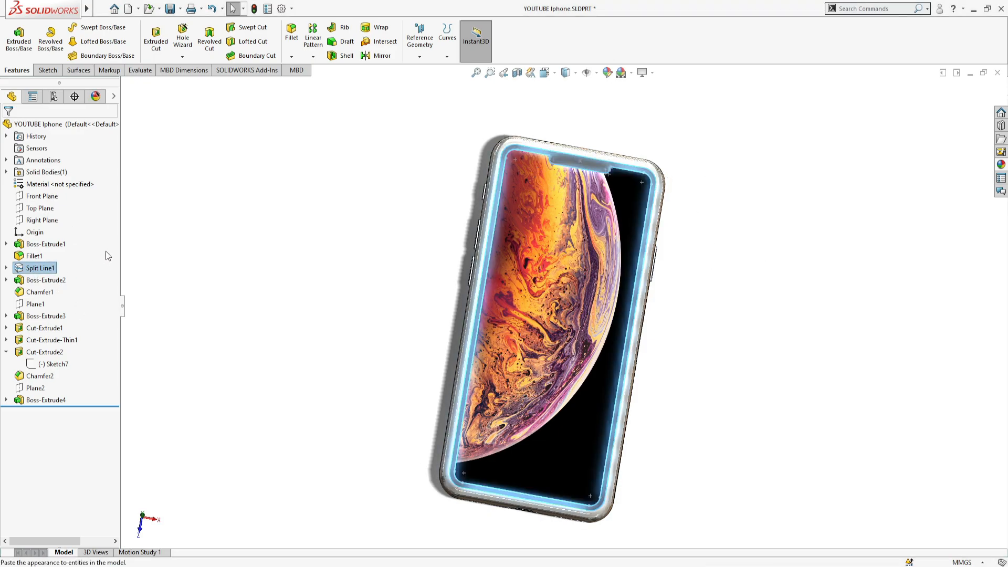
left_click(145, 309)
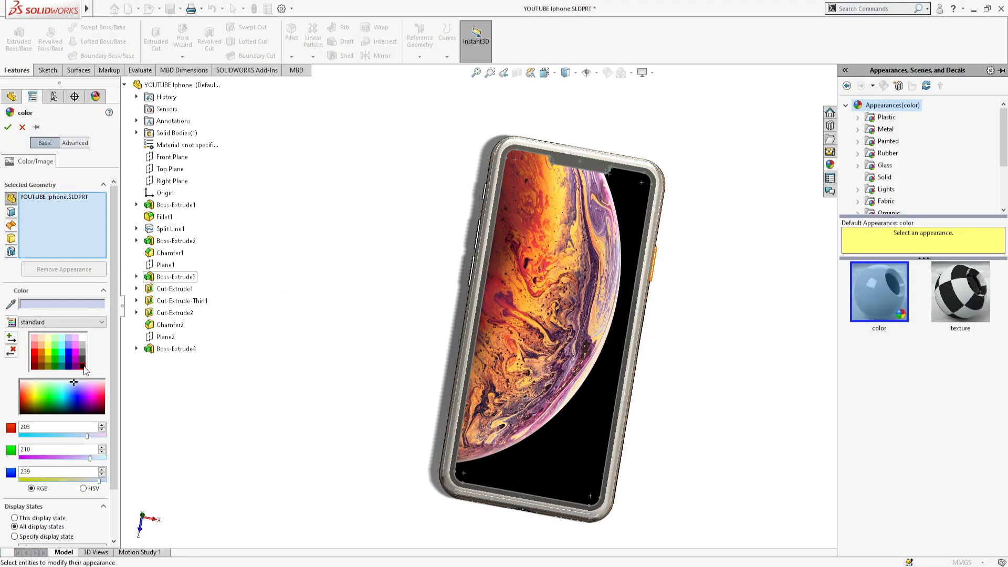
mouse_move(346, 336)
middle_mouse_down()
mouse_move(458, 350)
mouse_move(329, 339)
middle_mouse_up()
key("Escape")
left_click(36, 269)
- Apply the chromium plate appearance to Boss-Extrude3, Cut-Extrude1, Cut-Extrude-Thin1 and Boss-Extrude4
left_click(52, 316)
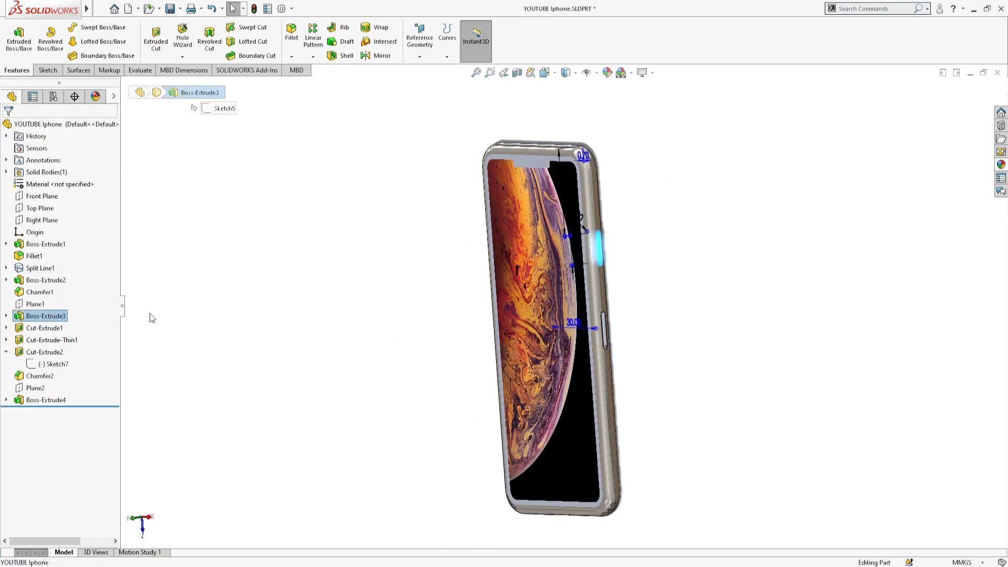
middle_click_drag(148, 313, 153, 315)
left_click(54, 329, "ctrl")
middle_click_drag(58, 329, 97, 321)
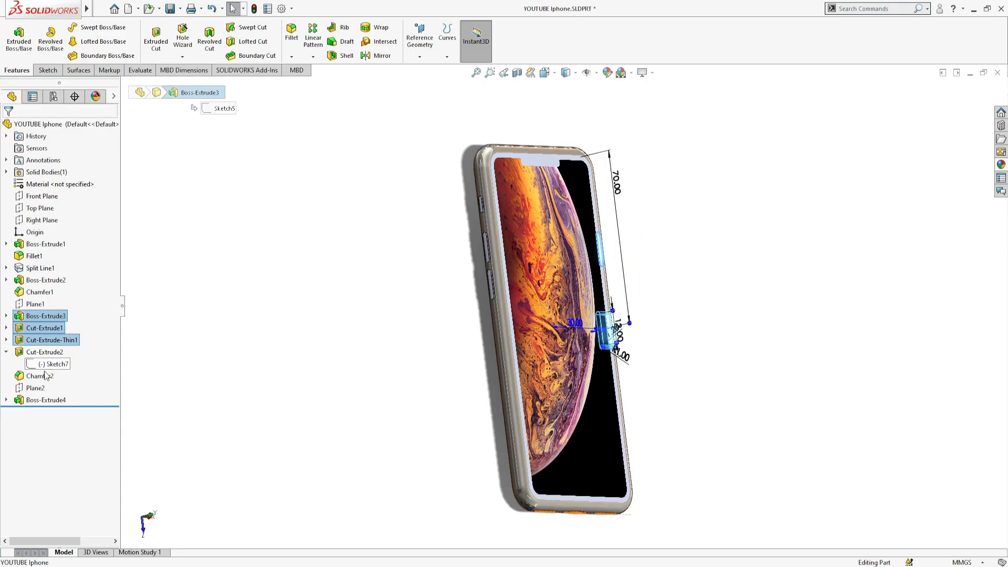
left_click(39, 400, "ctrl")
left_click(1006, 165)
left_click(891, 130)
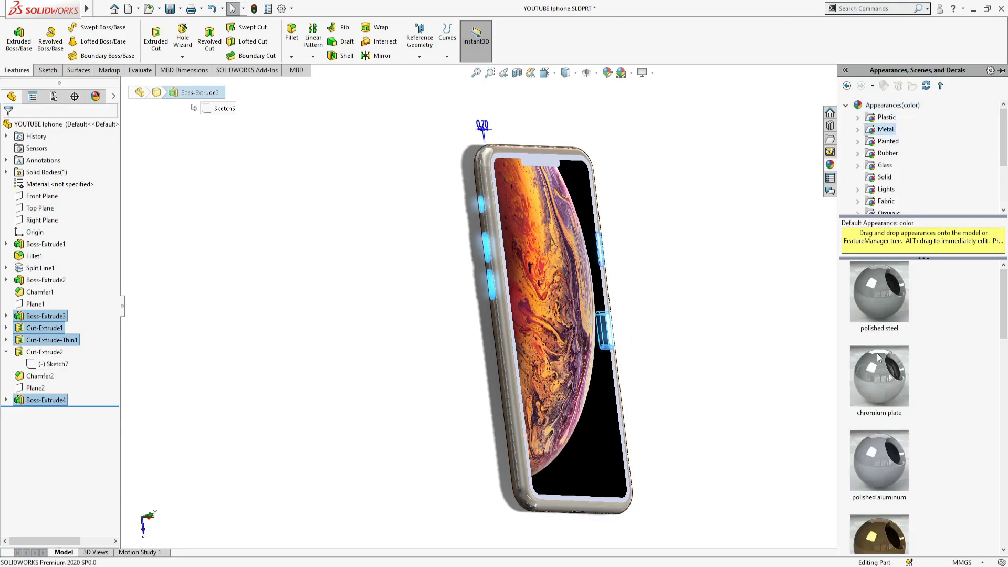
double_click(877, 354)
- Color the display's surrounding border face, including the notch, with the standard black swatch
scroll(540, 259, "down", 6)
scroll(539, 260, "up", 6)
middle_click_drag(541, 260, 653, 257)
left_click(602, 196)
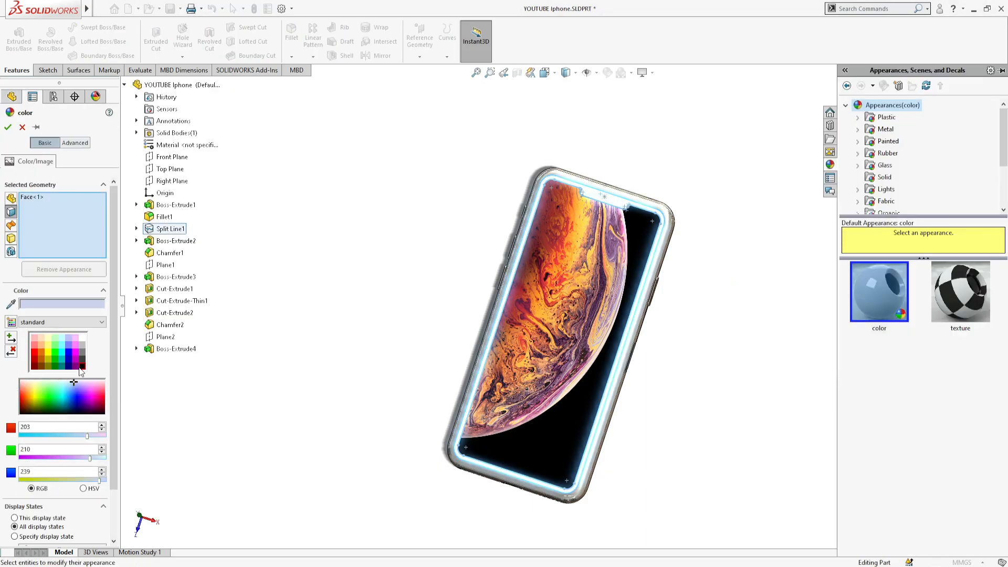
left_click(84, 364)
scroll(651, 344, "up", 3)
scroll(653, 373, "down", 2)
middle_click_drag(653, 373, 603, 231)
scroll(617, 263, "down", 1)
left_click(555, 75)
left_click(457, 357)
scroll(640, 428, "down", 4)
left_click(1001, 164)
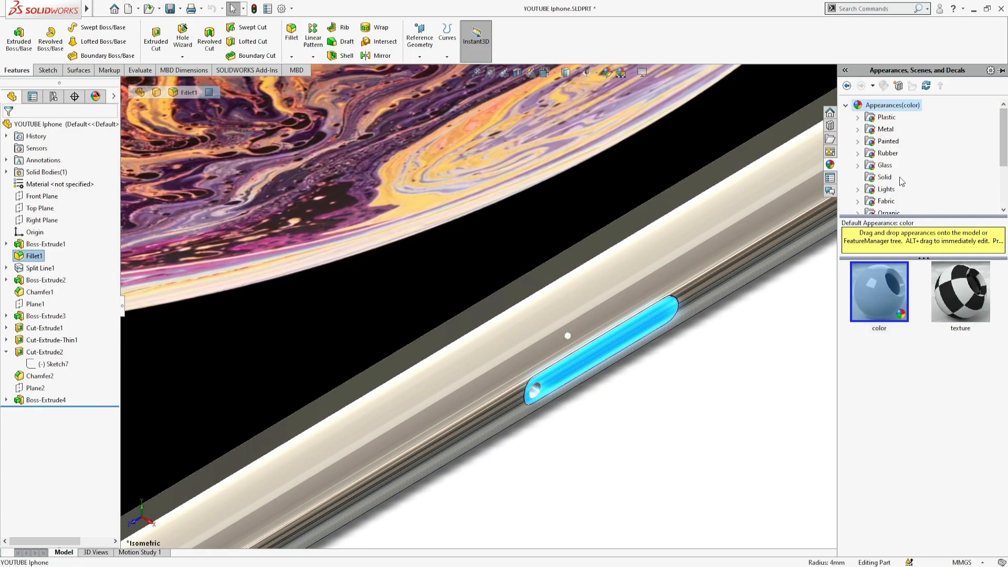
scroll(765, 403, "up", 8)
left_click(766, 403)
- Examine the finished phone's front, side buttons and bottom edge in isometric and rotated views
middle_click_drag(740, 378, 750, 414)
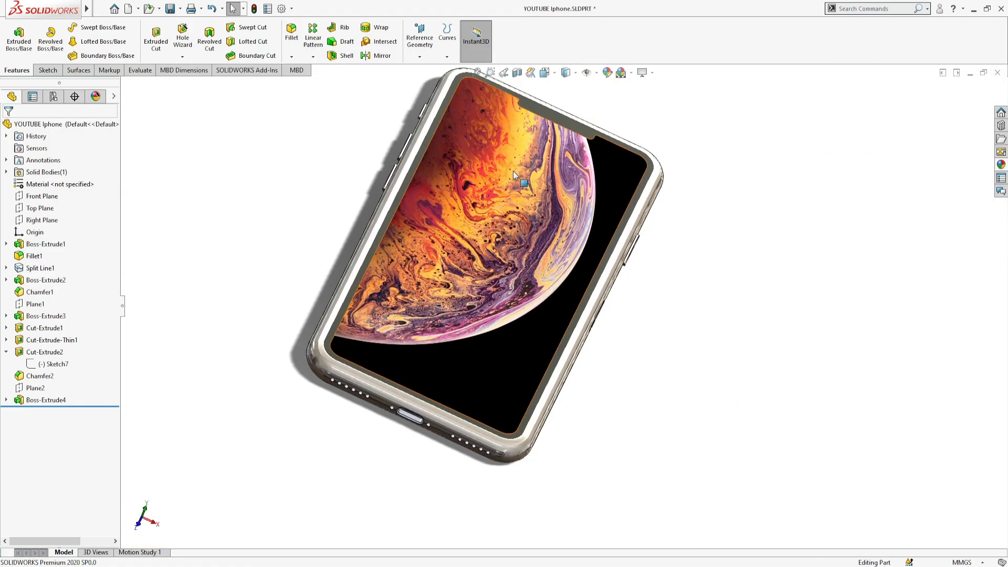
left_click(545, 72)
scroll(692, 343, "down", 1)
middle_click_drag(821, 240, 847, 180)
middle_click_drag(887, 150, 731, 279)
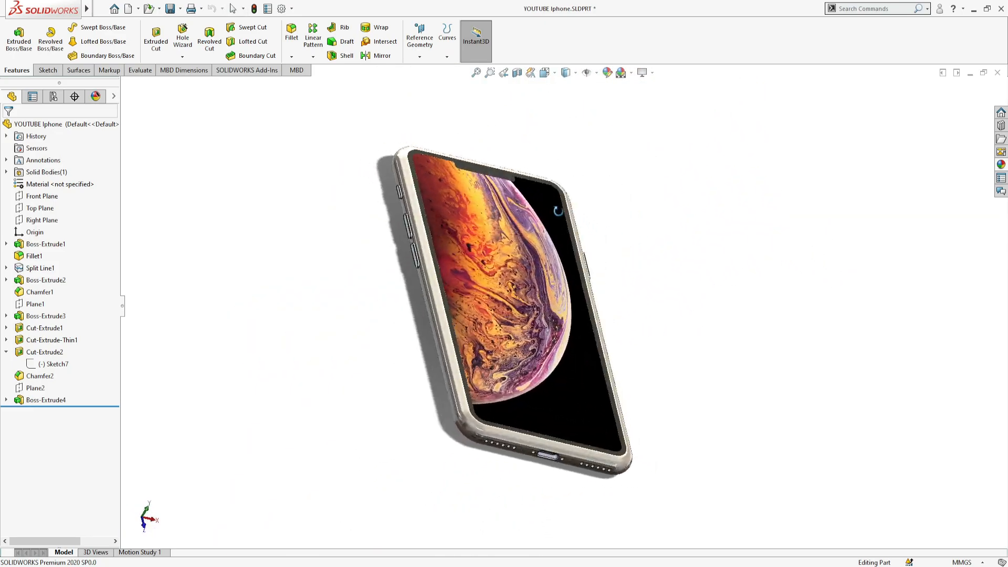
middle_click_drag(470, 234, 499, 252)
scroll(499, 251, "down", 2)
scroll(535, 367, "up", 2)
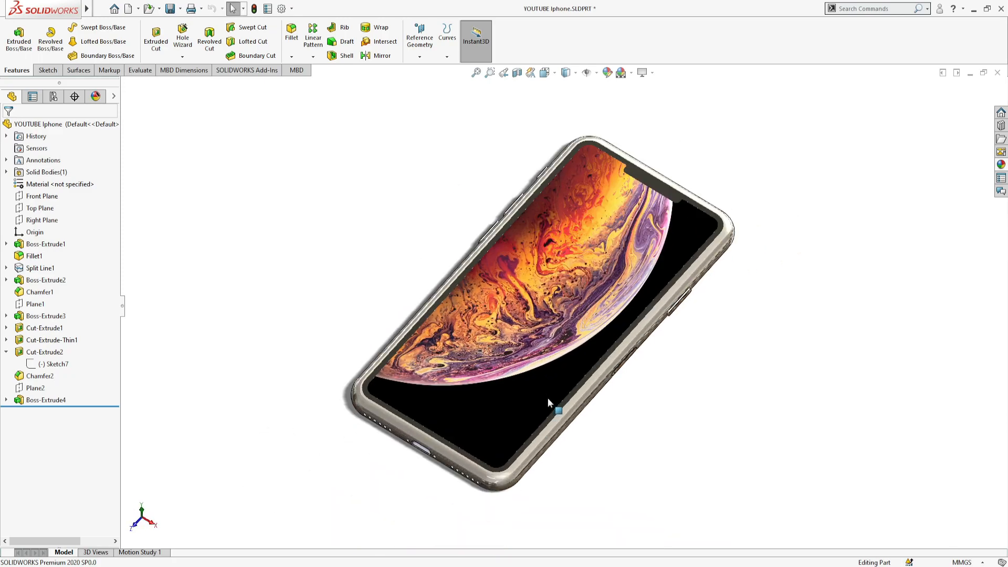
scroll(546, 408, "down", 1)
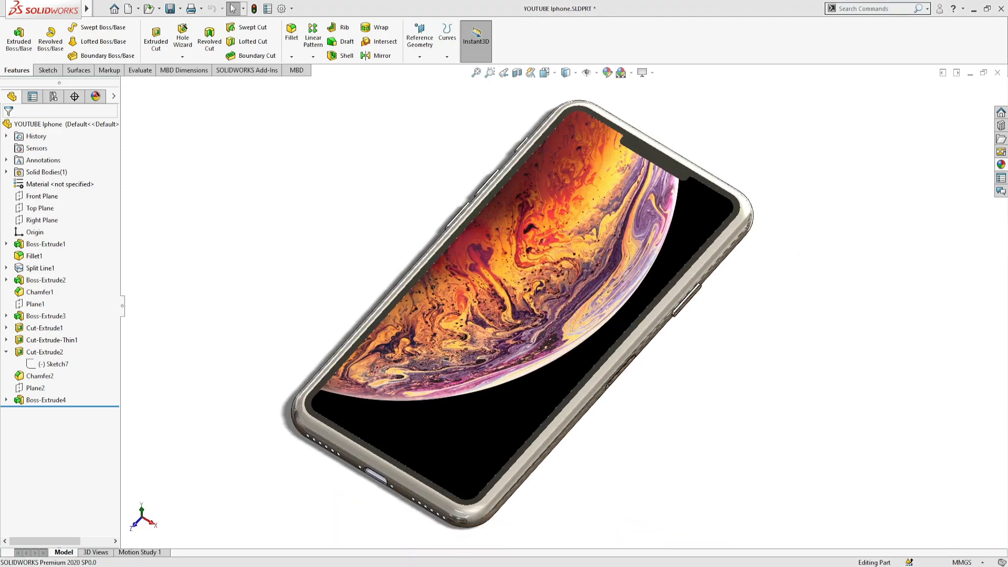
middle_click_drag(546, 407, 683, 315)
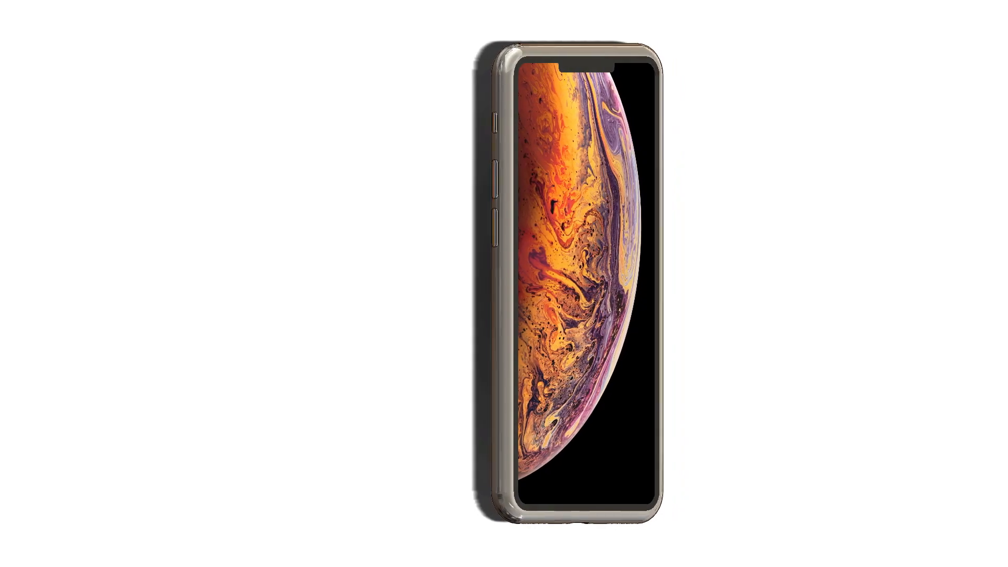